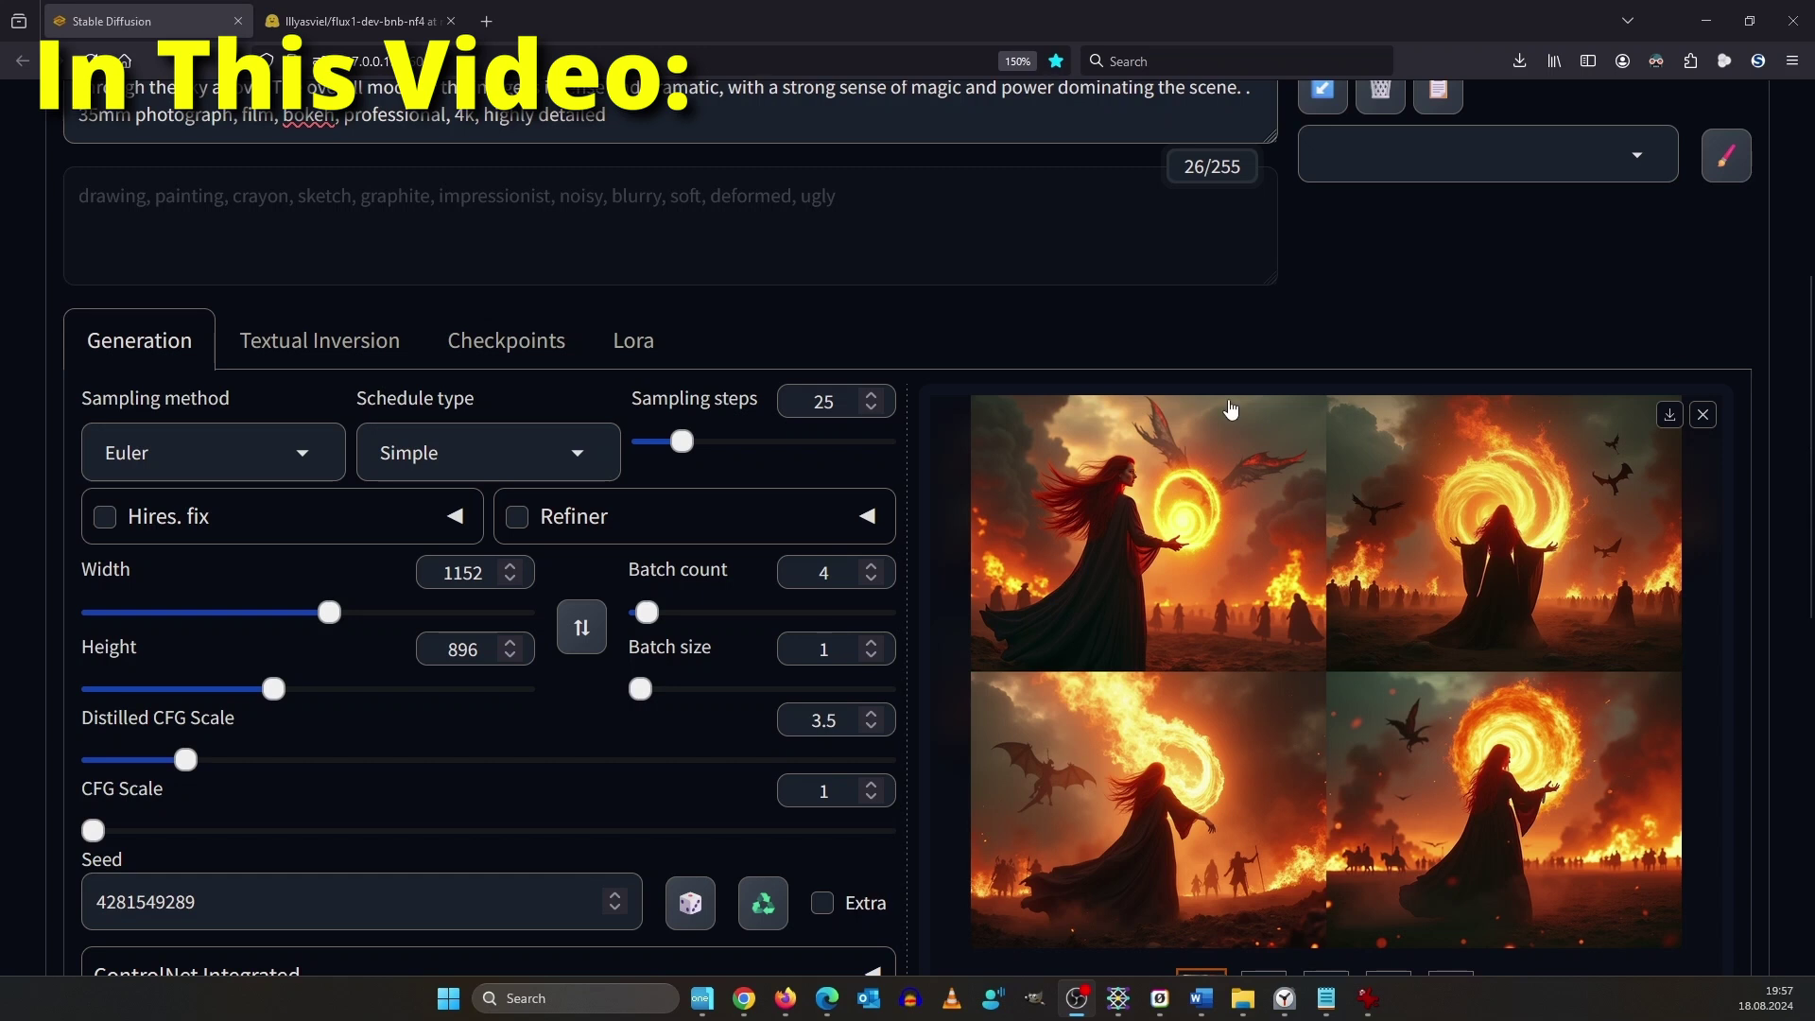
Open the four fiery sorceress images in the lightbox and step through them one by one.
scroll(1231, 408, "down", 2)
left_click(1149, 446)
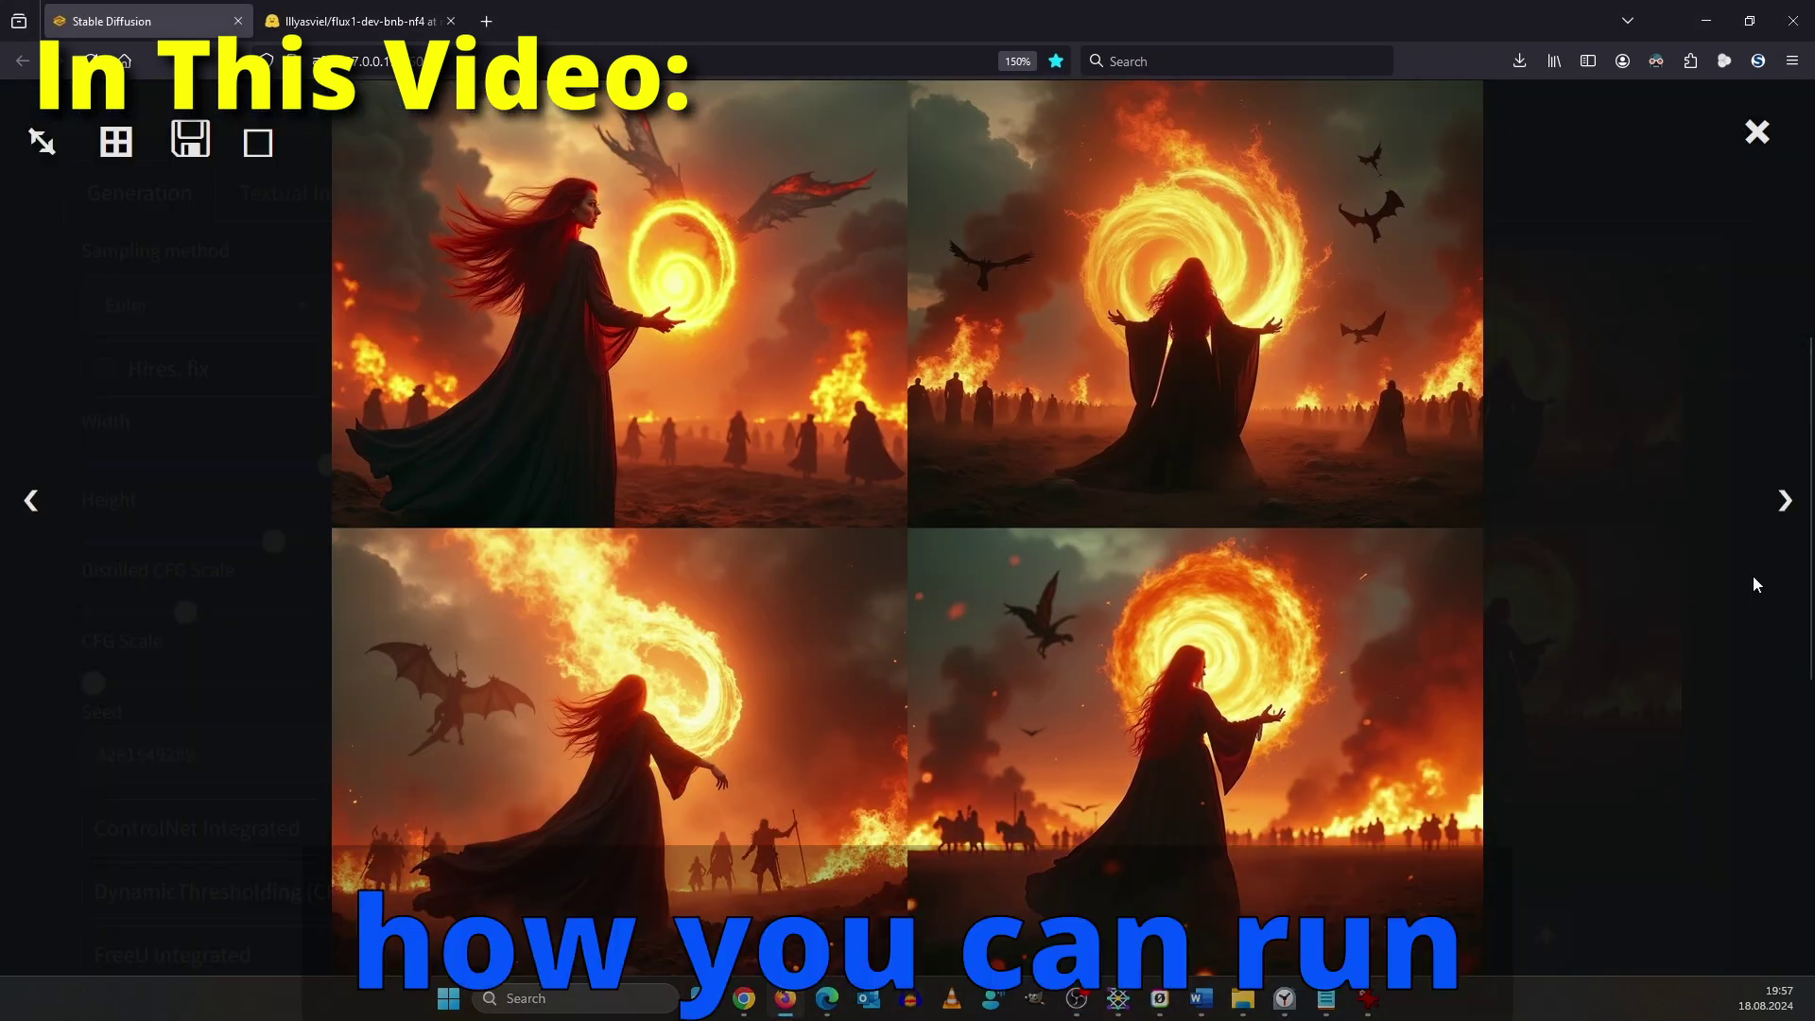
left_click(1782, 515)
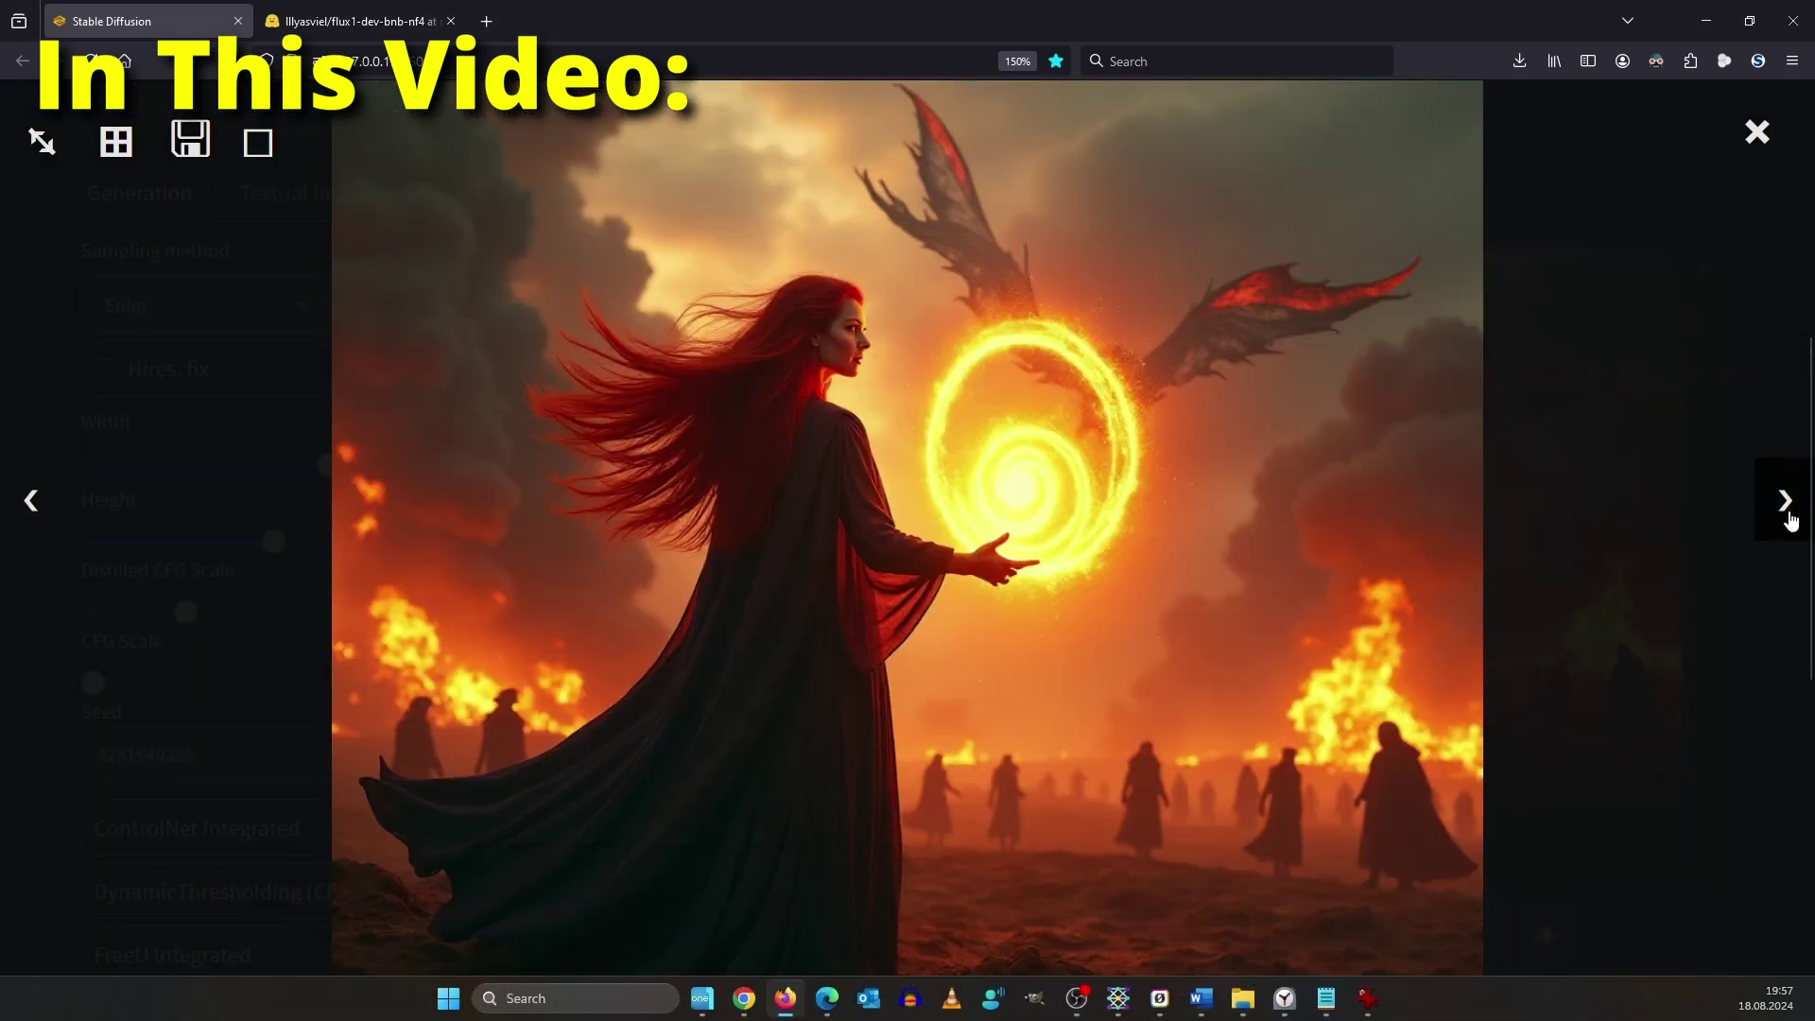
left_click(1785, 515)
left_click(1787, 515)
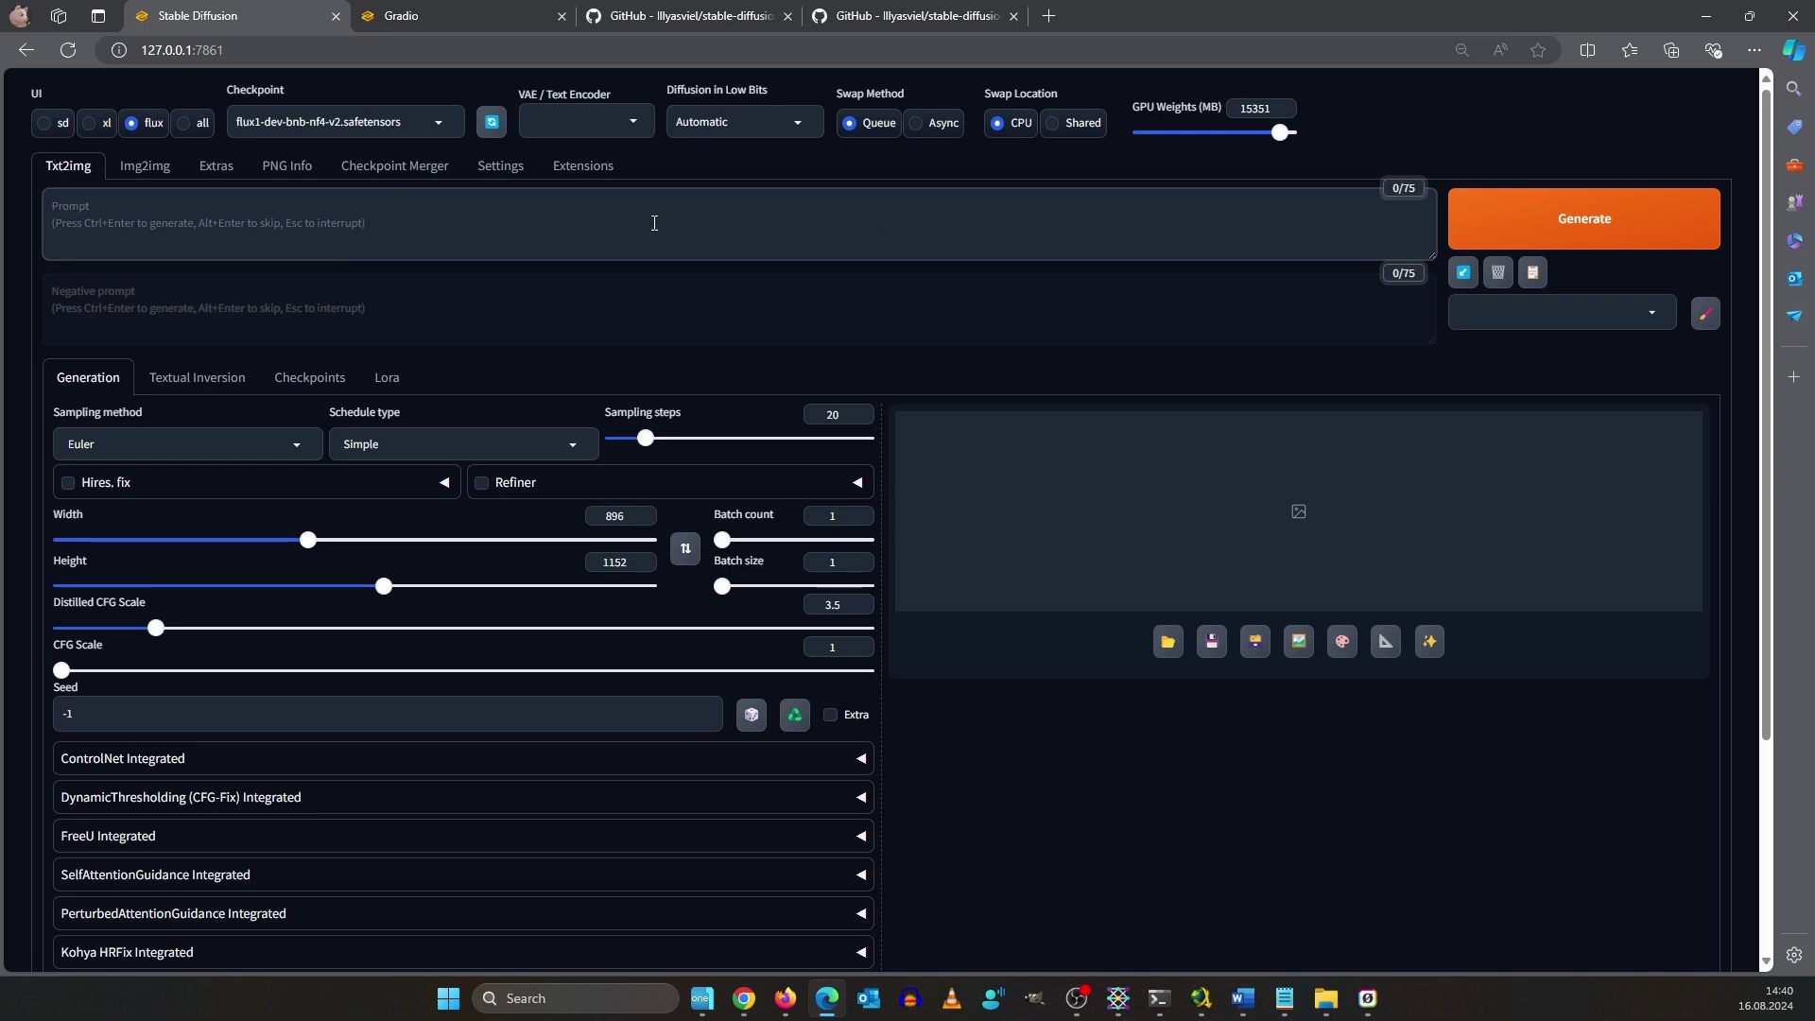
Visit the Img2img tab and then the Extras tab.
left_click(173, 170)
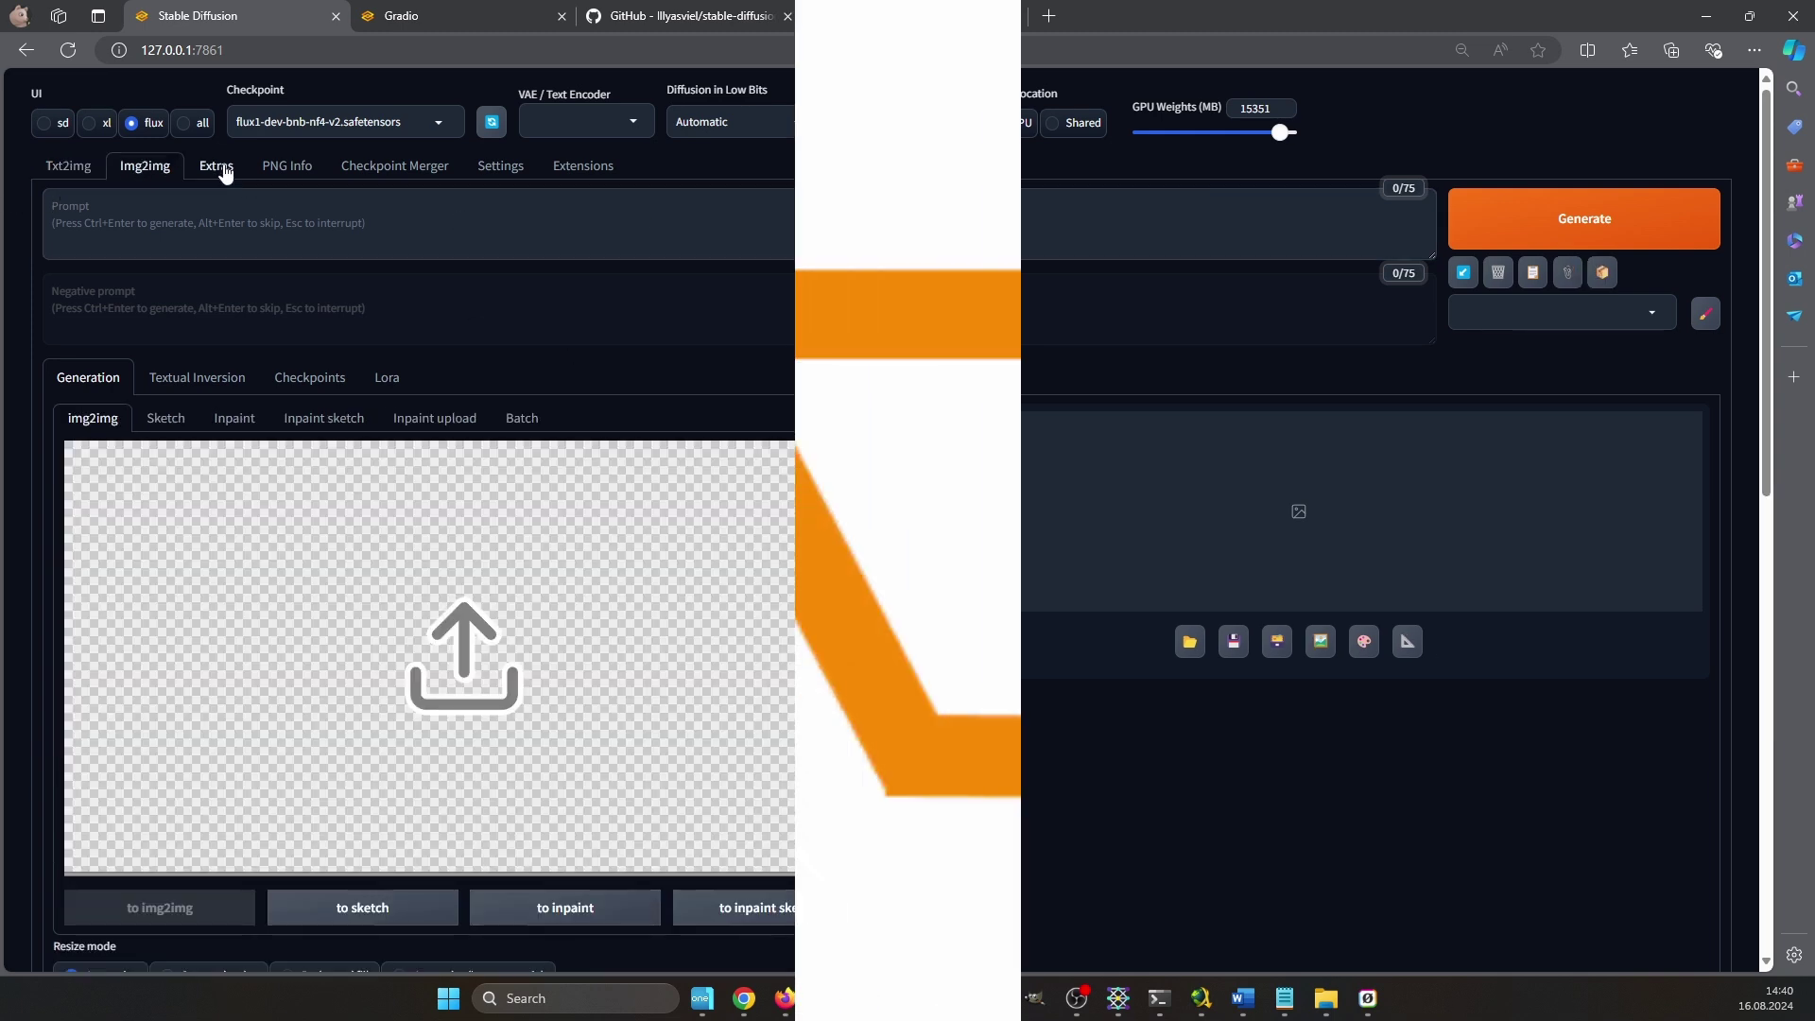
left_click(216, 167)
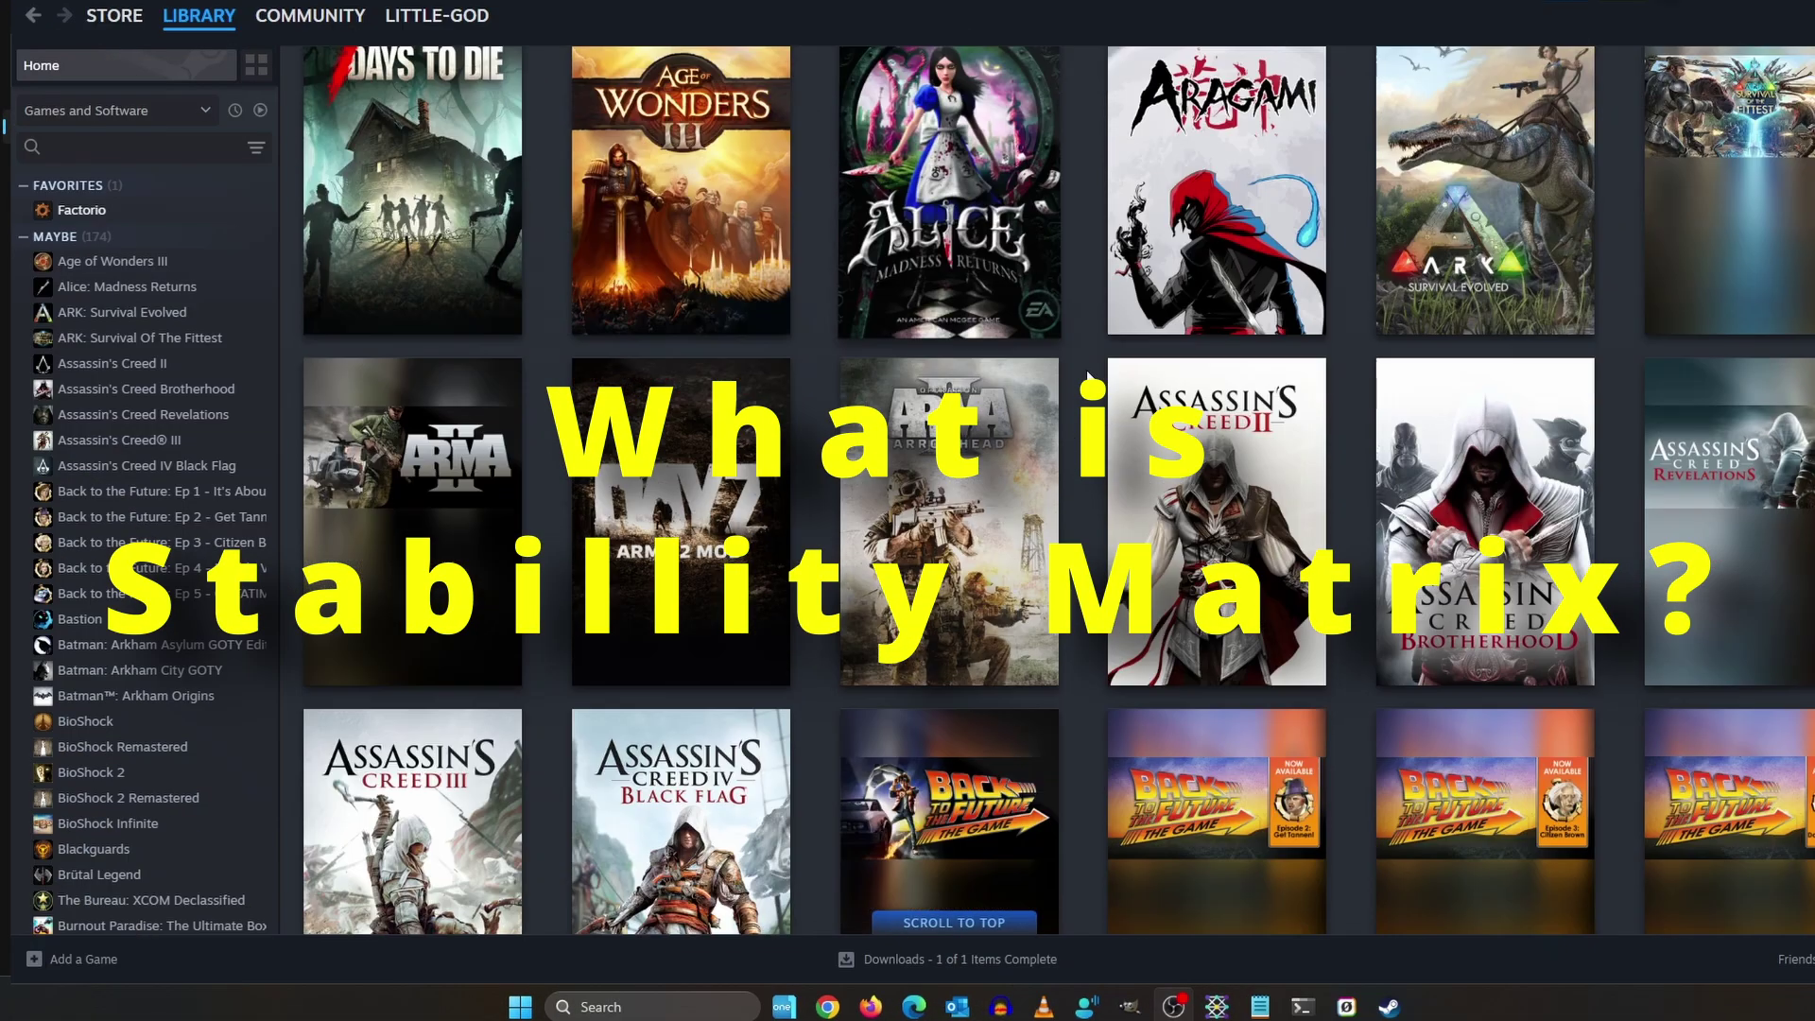
Browse the packages available to install and view the Stable Diffusion WebUI install details.
scroll(1317, 218, "down", 10)
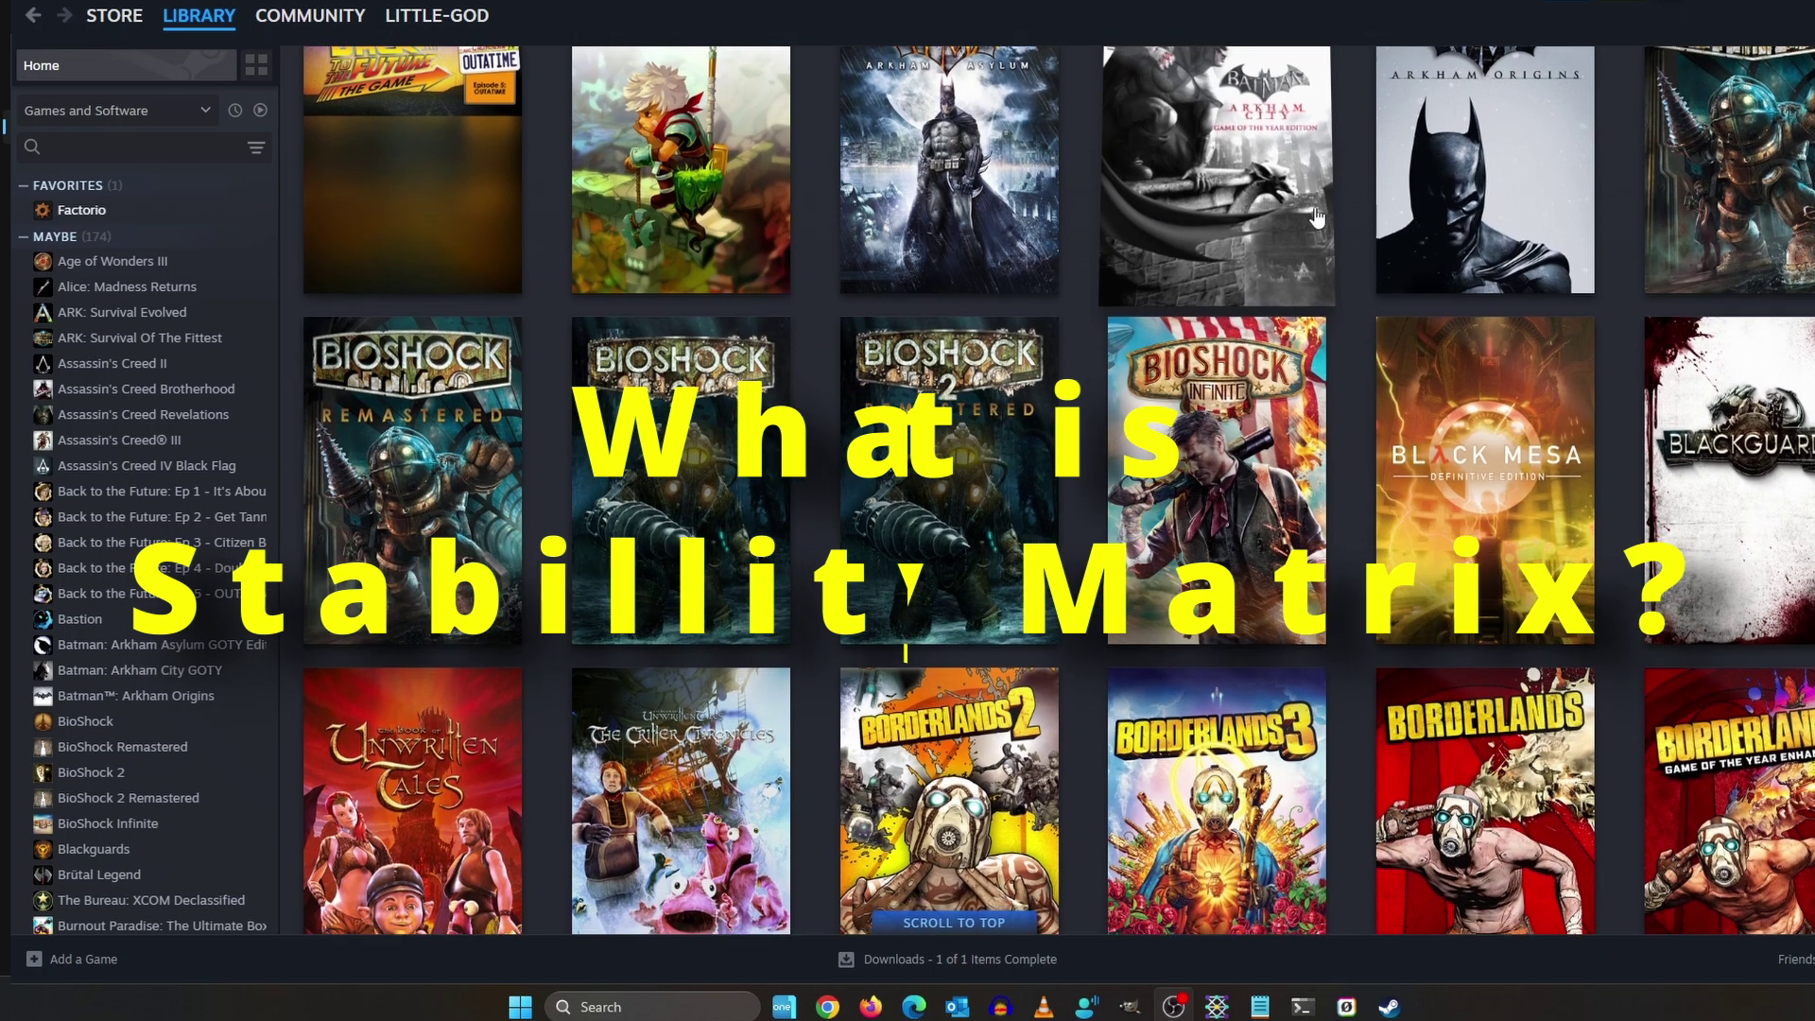
scroll(1323, 283, "down", 5)
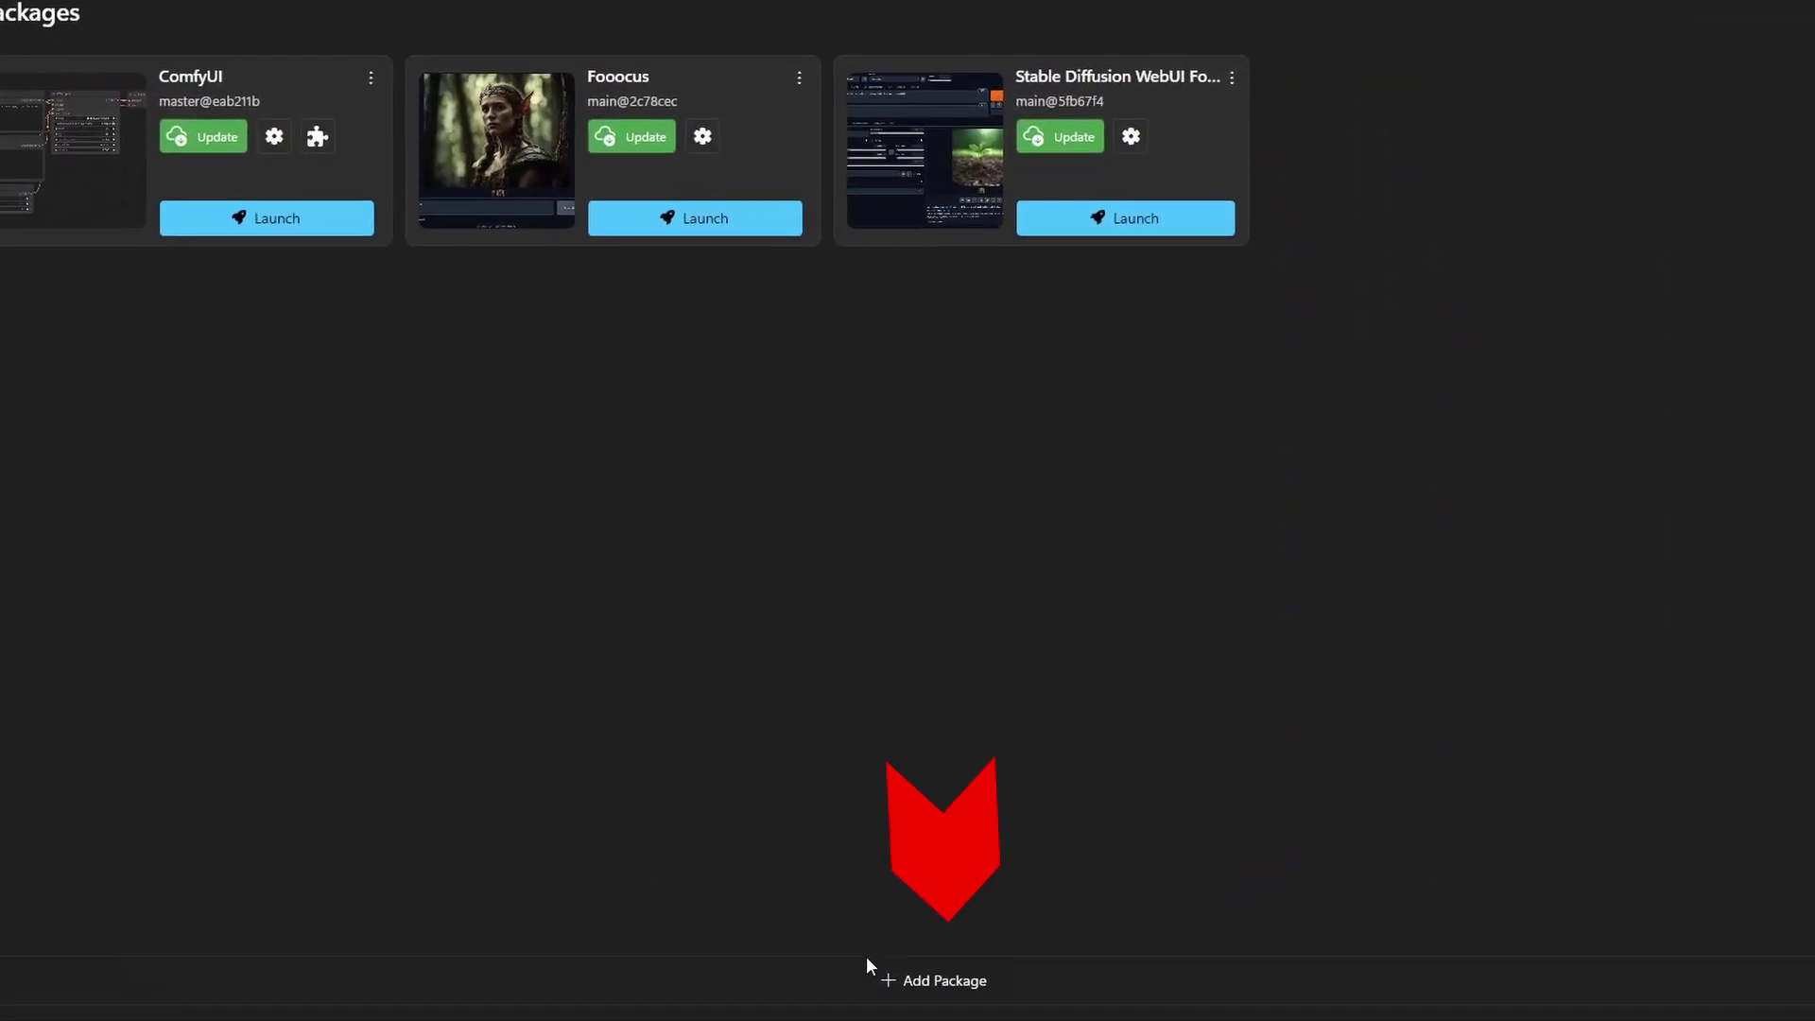
left_click(846, 974)
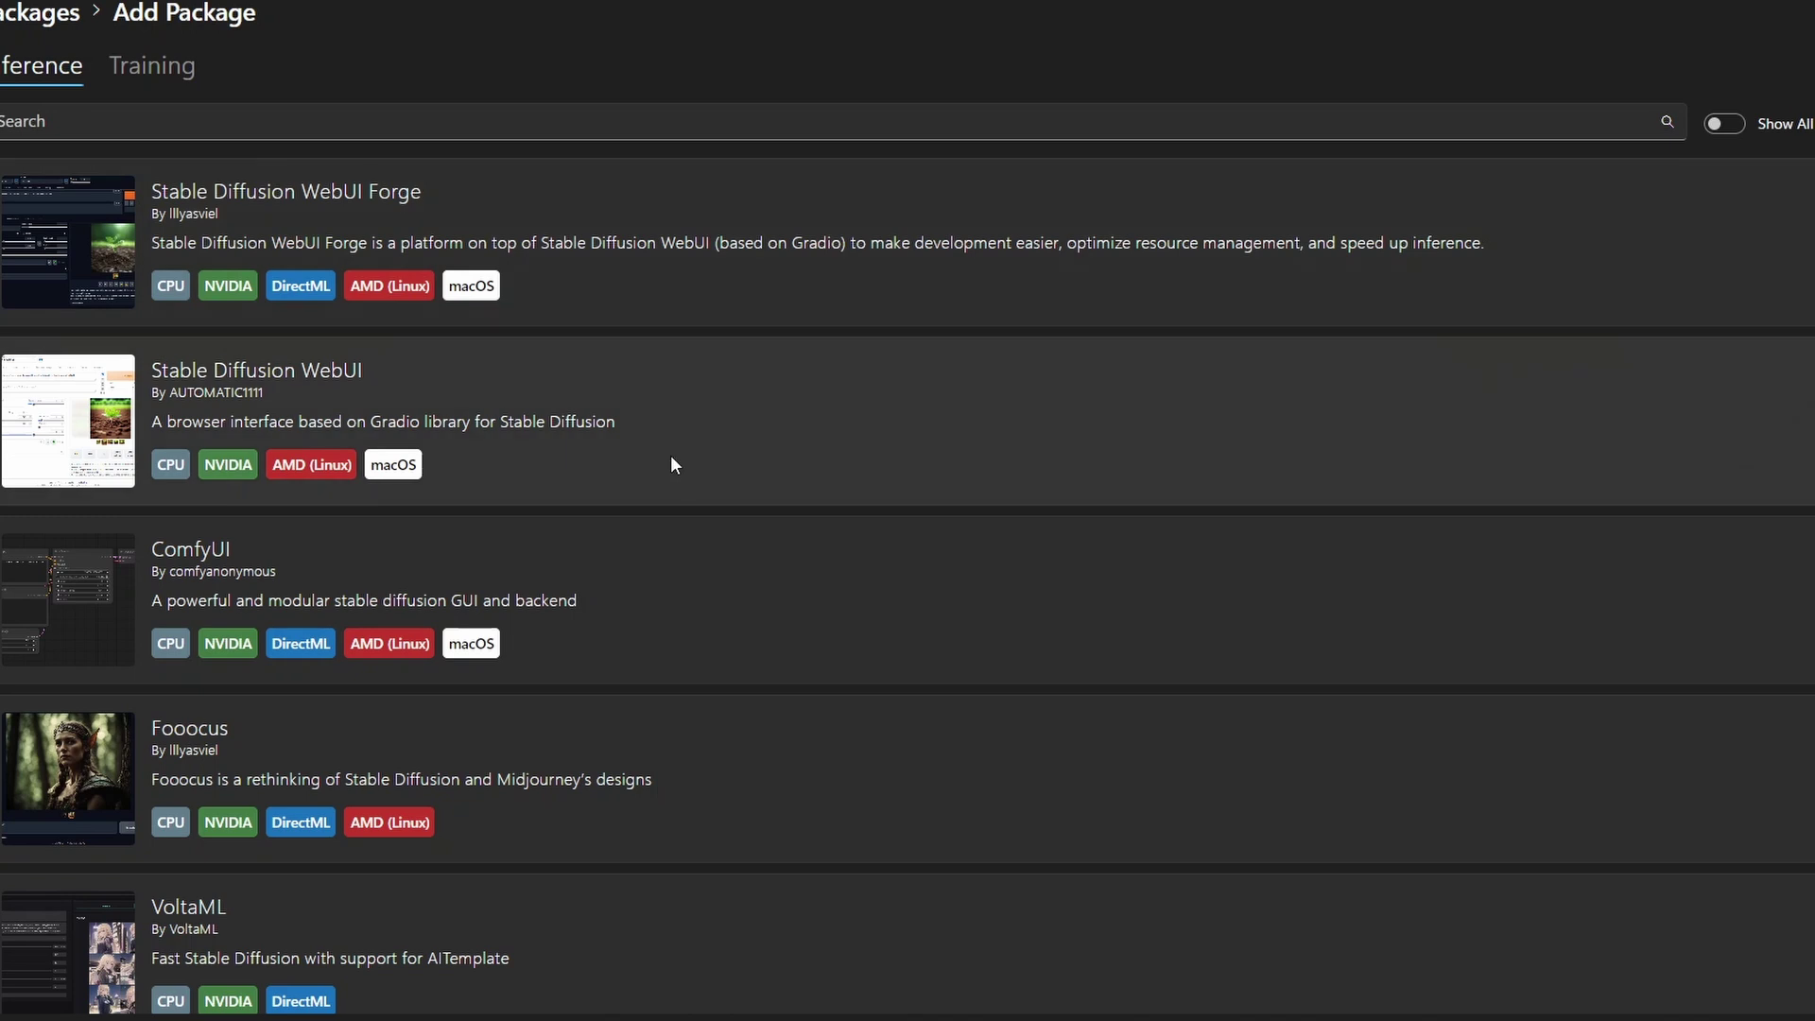
left_click(672, 405)
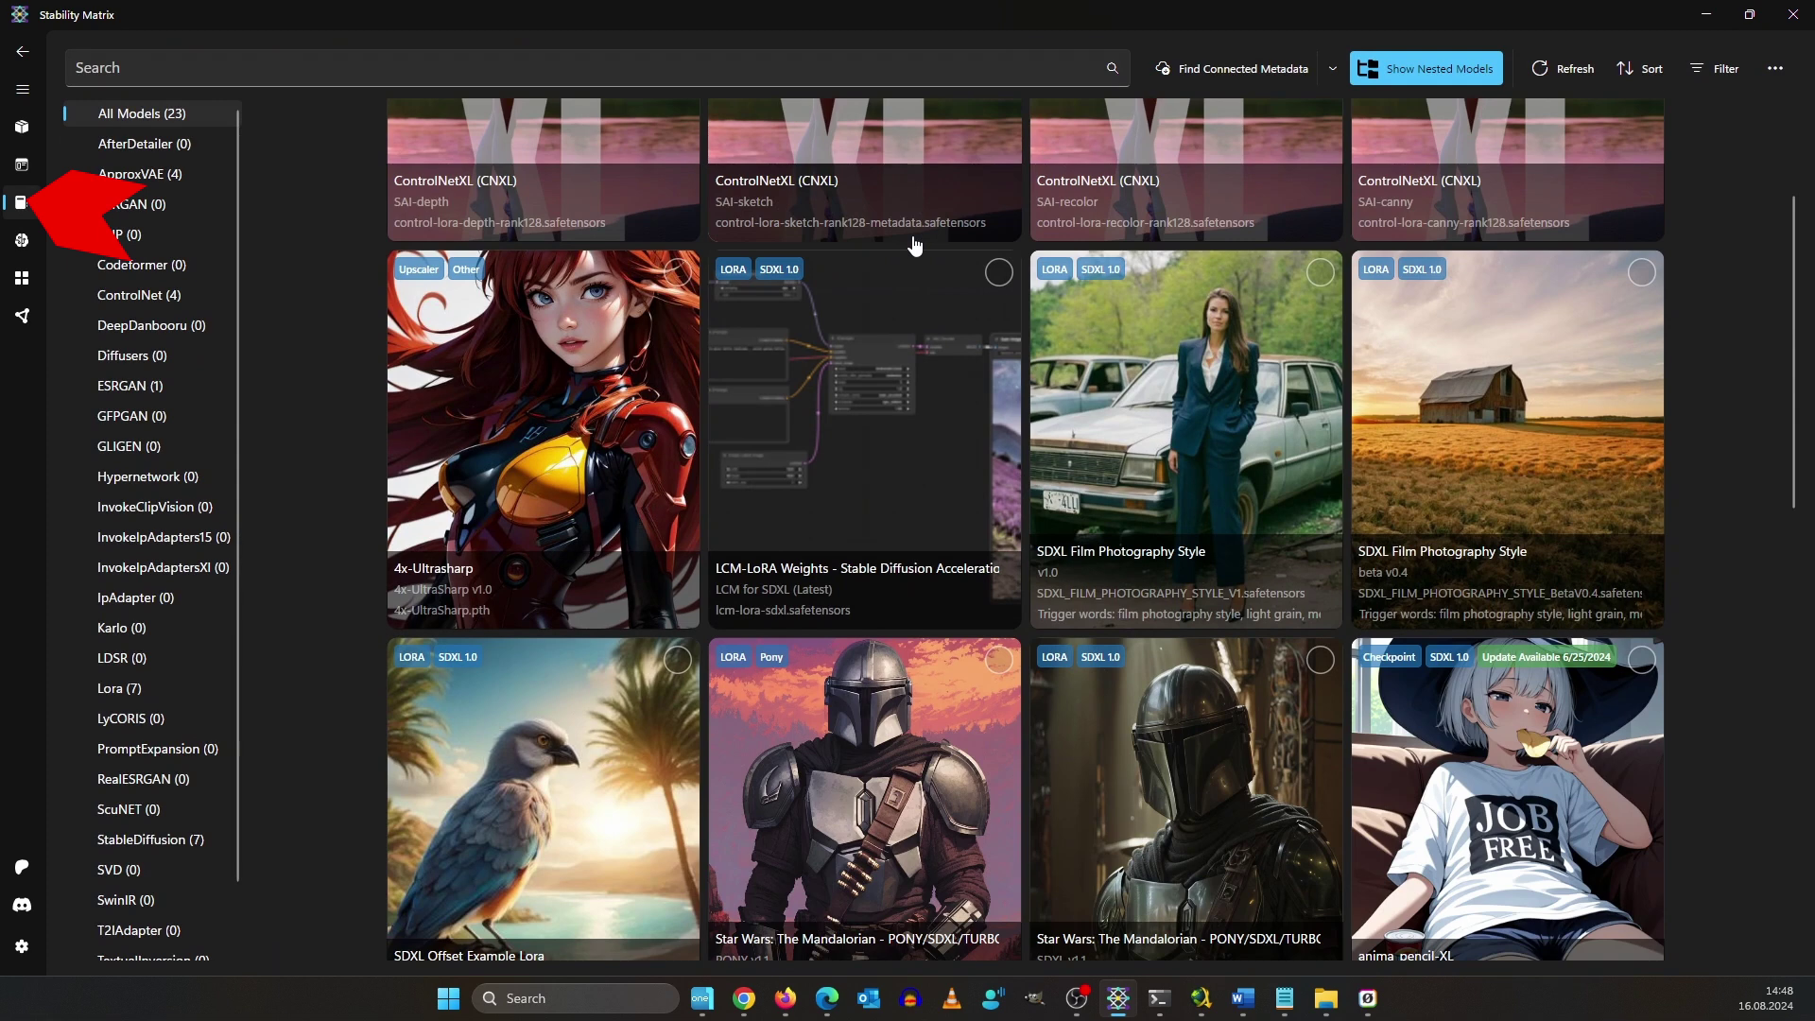
Scroll through the generated images in the Output Browser's shared folder.
scroll(907, 247, "down", 4)
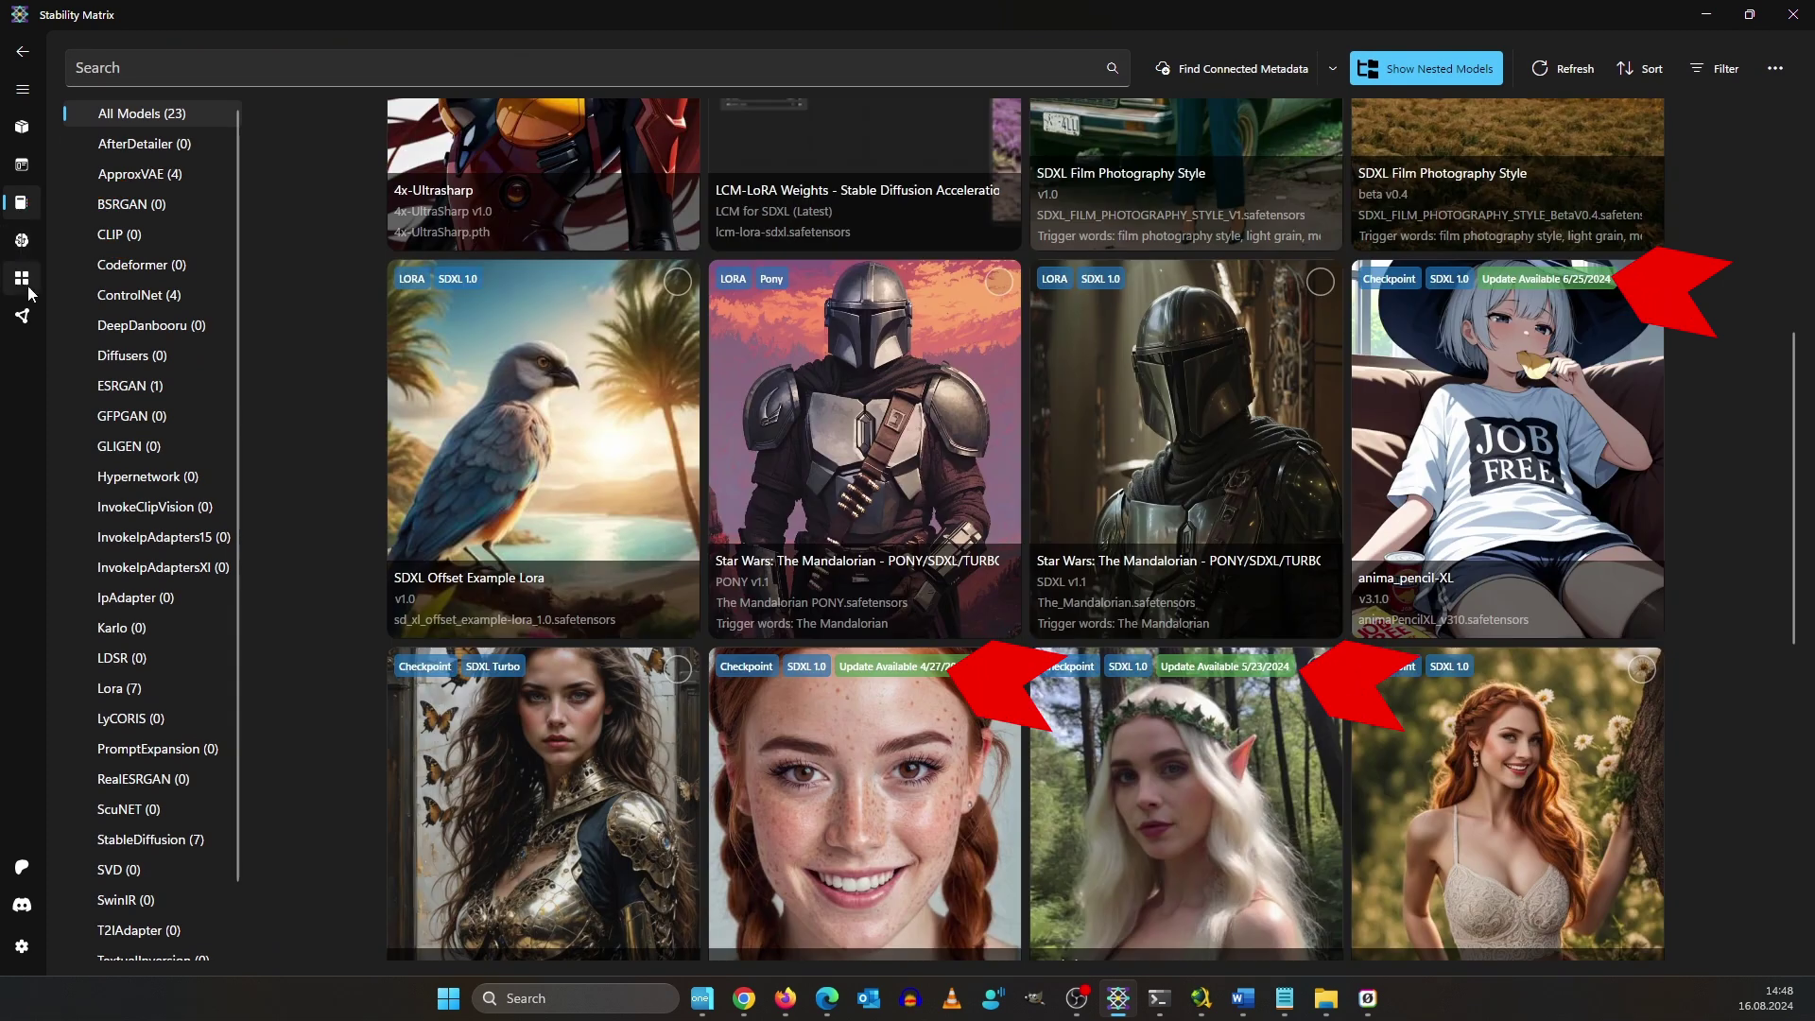
left_click(23, 284)
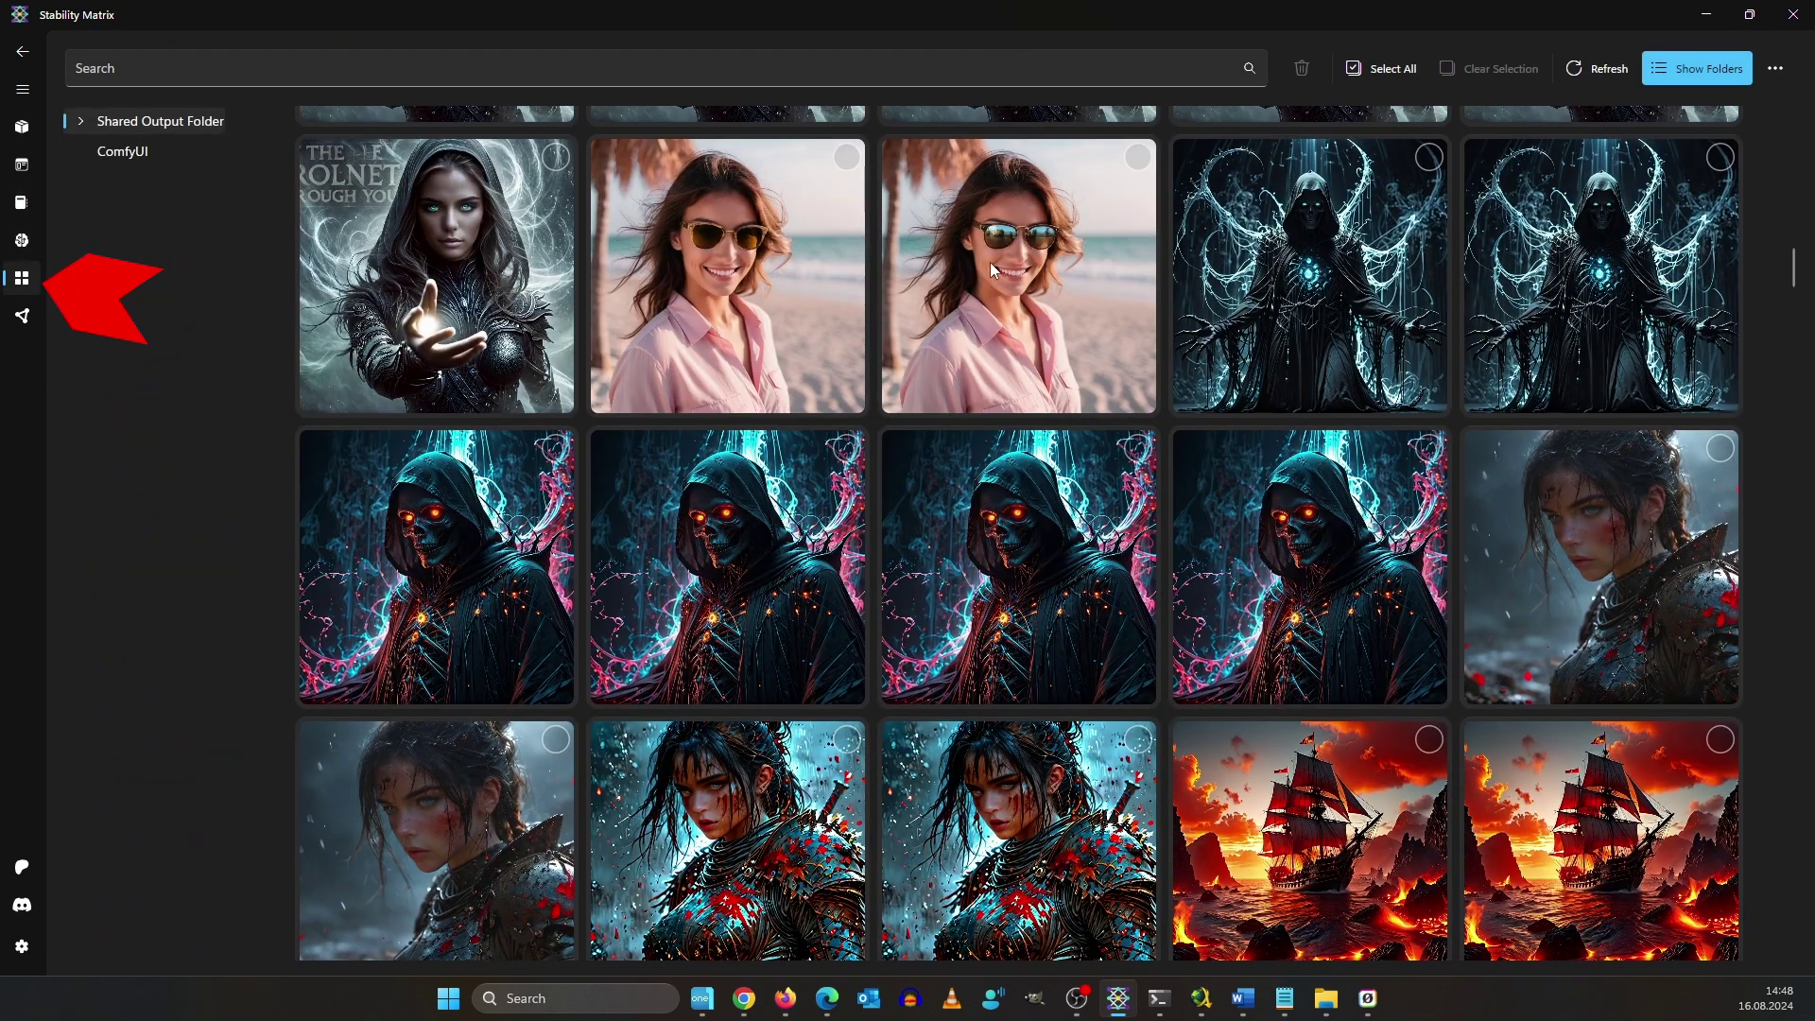
scroll(1085, 182, "down", 6)
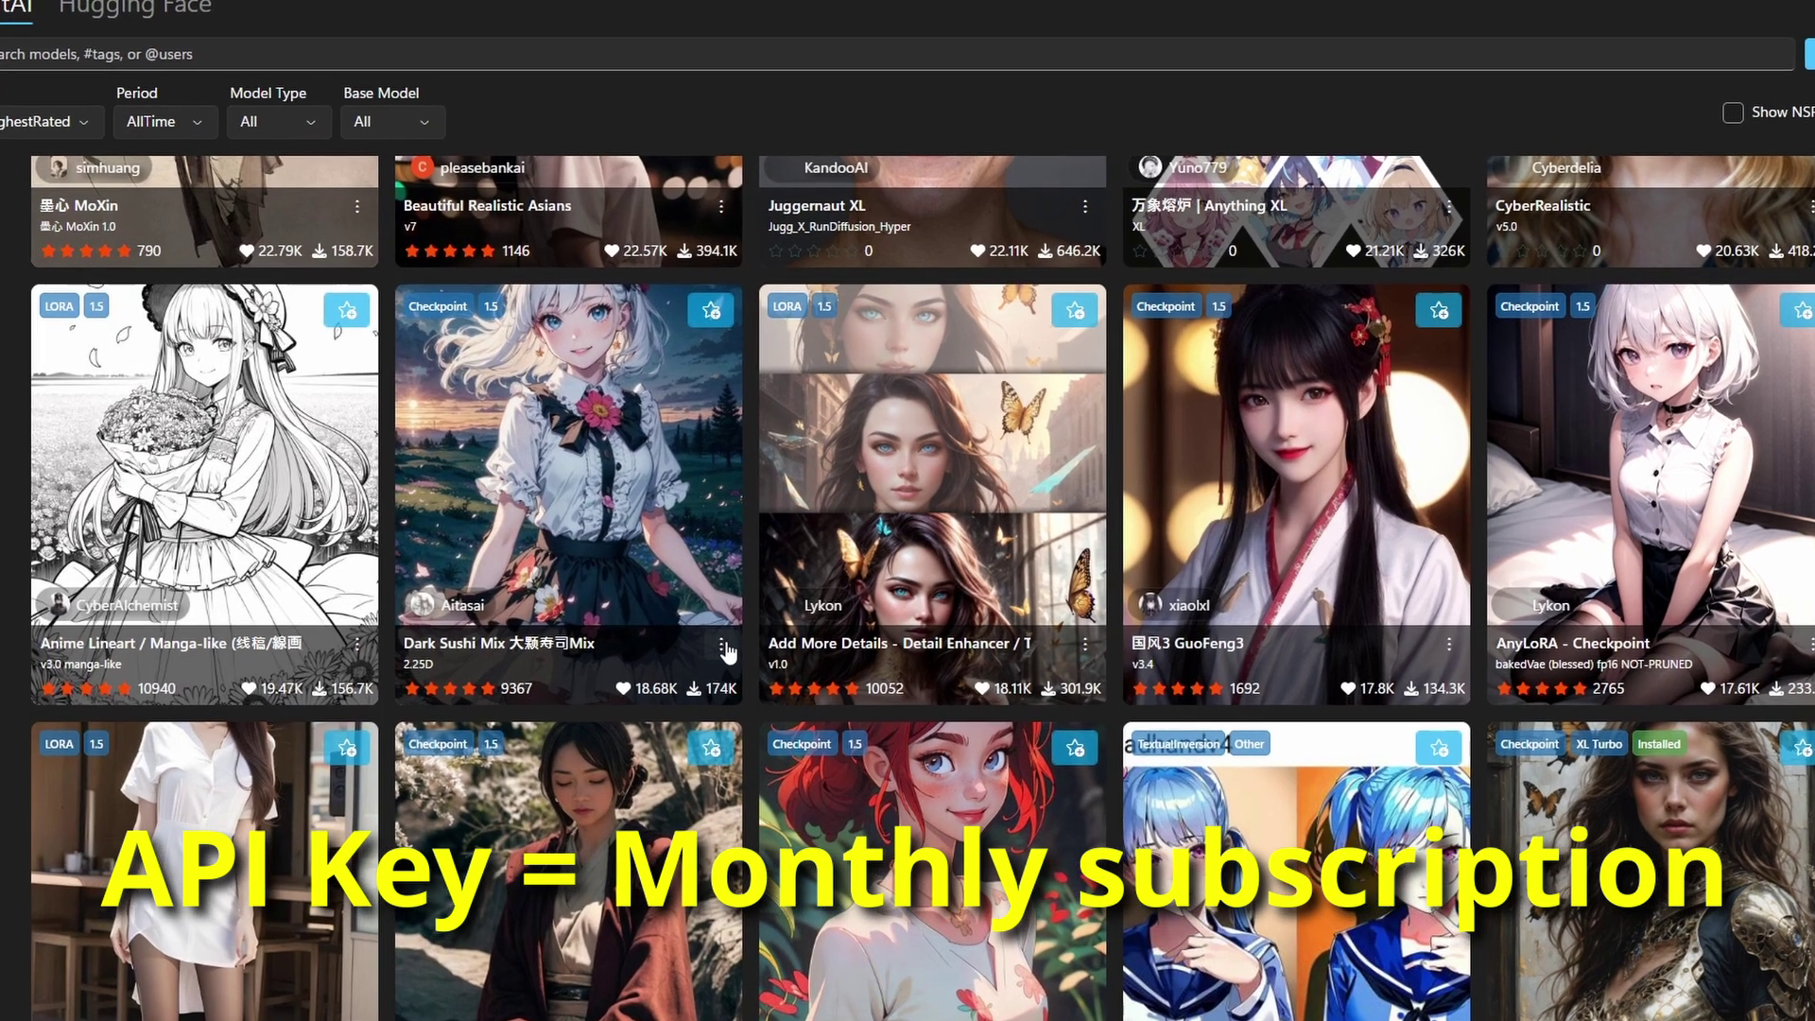
Open the Dark Sushi Mix model on CivitAI, then visit the Workflows and Inference pages.
left_click(732, 639)
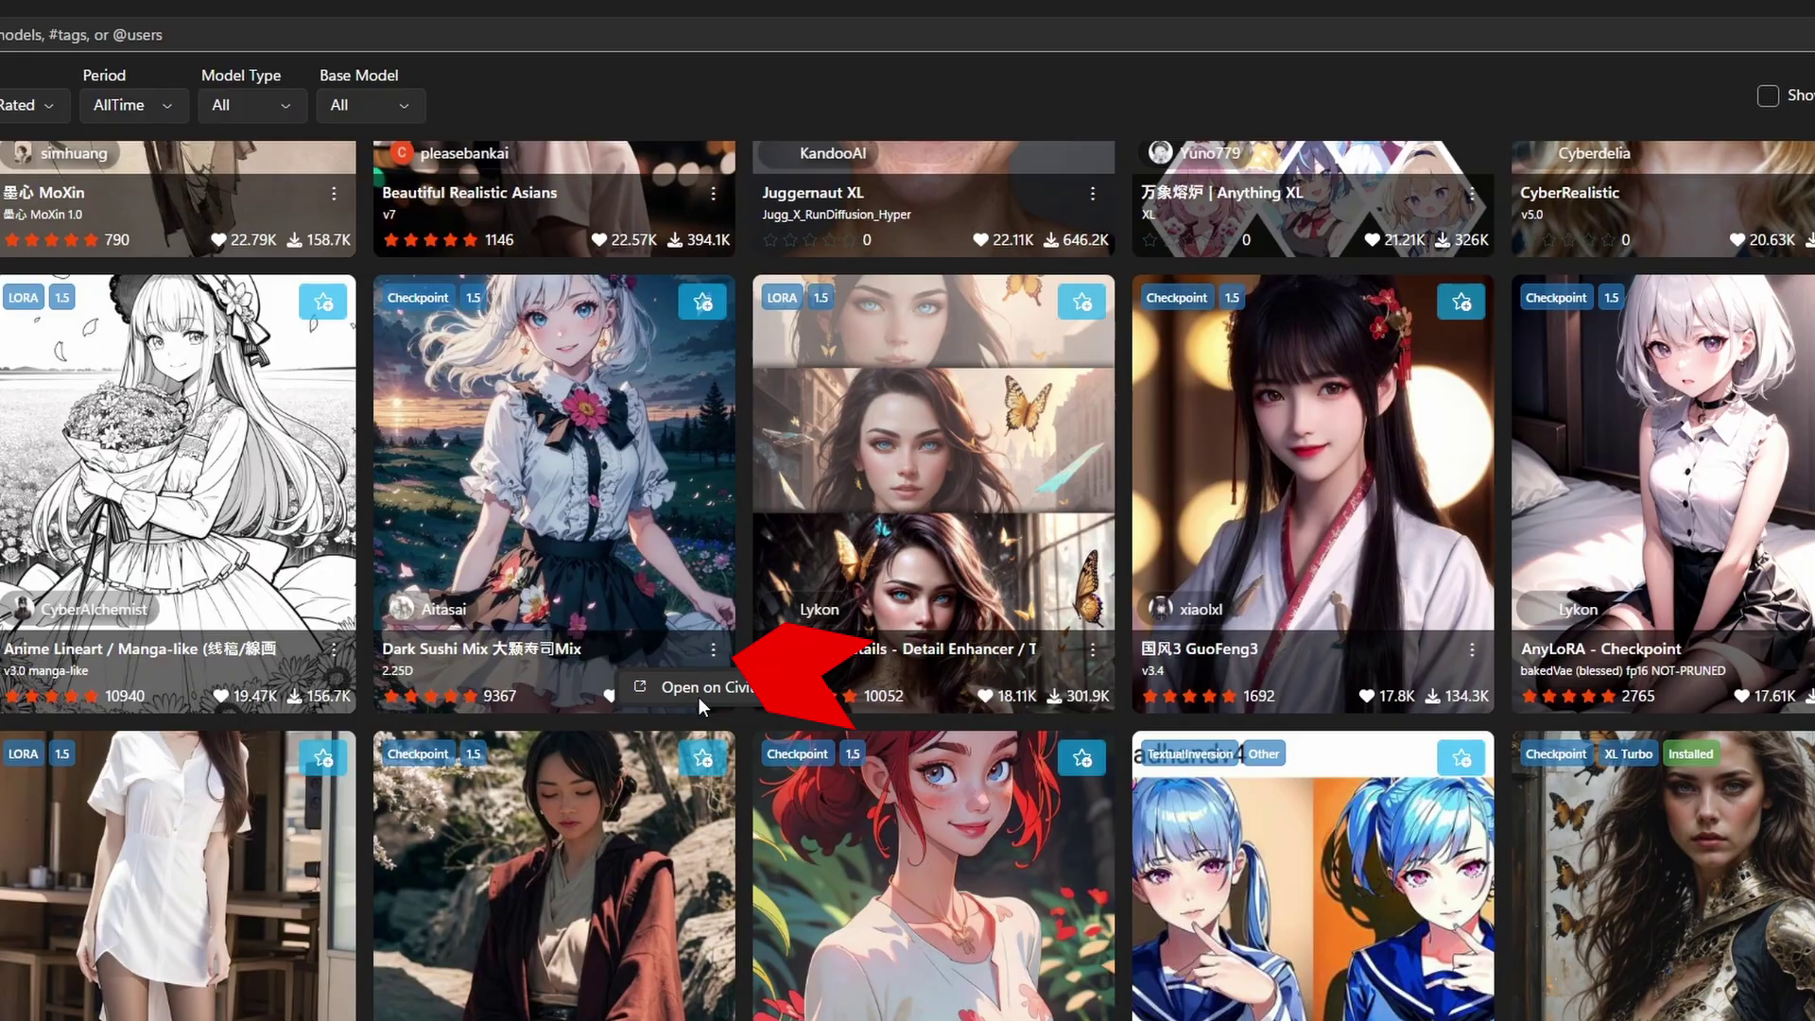
left_click(699, 688)
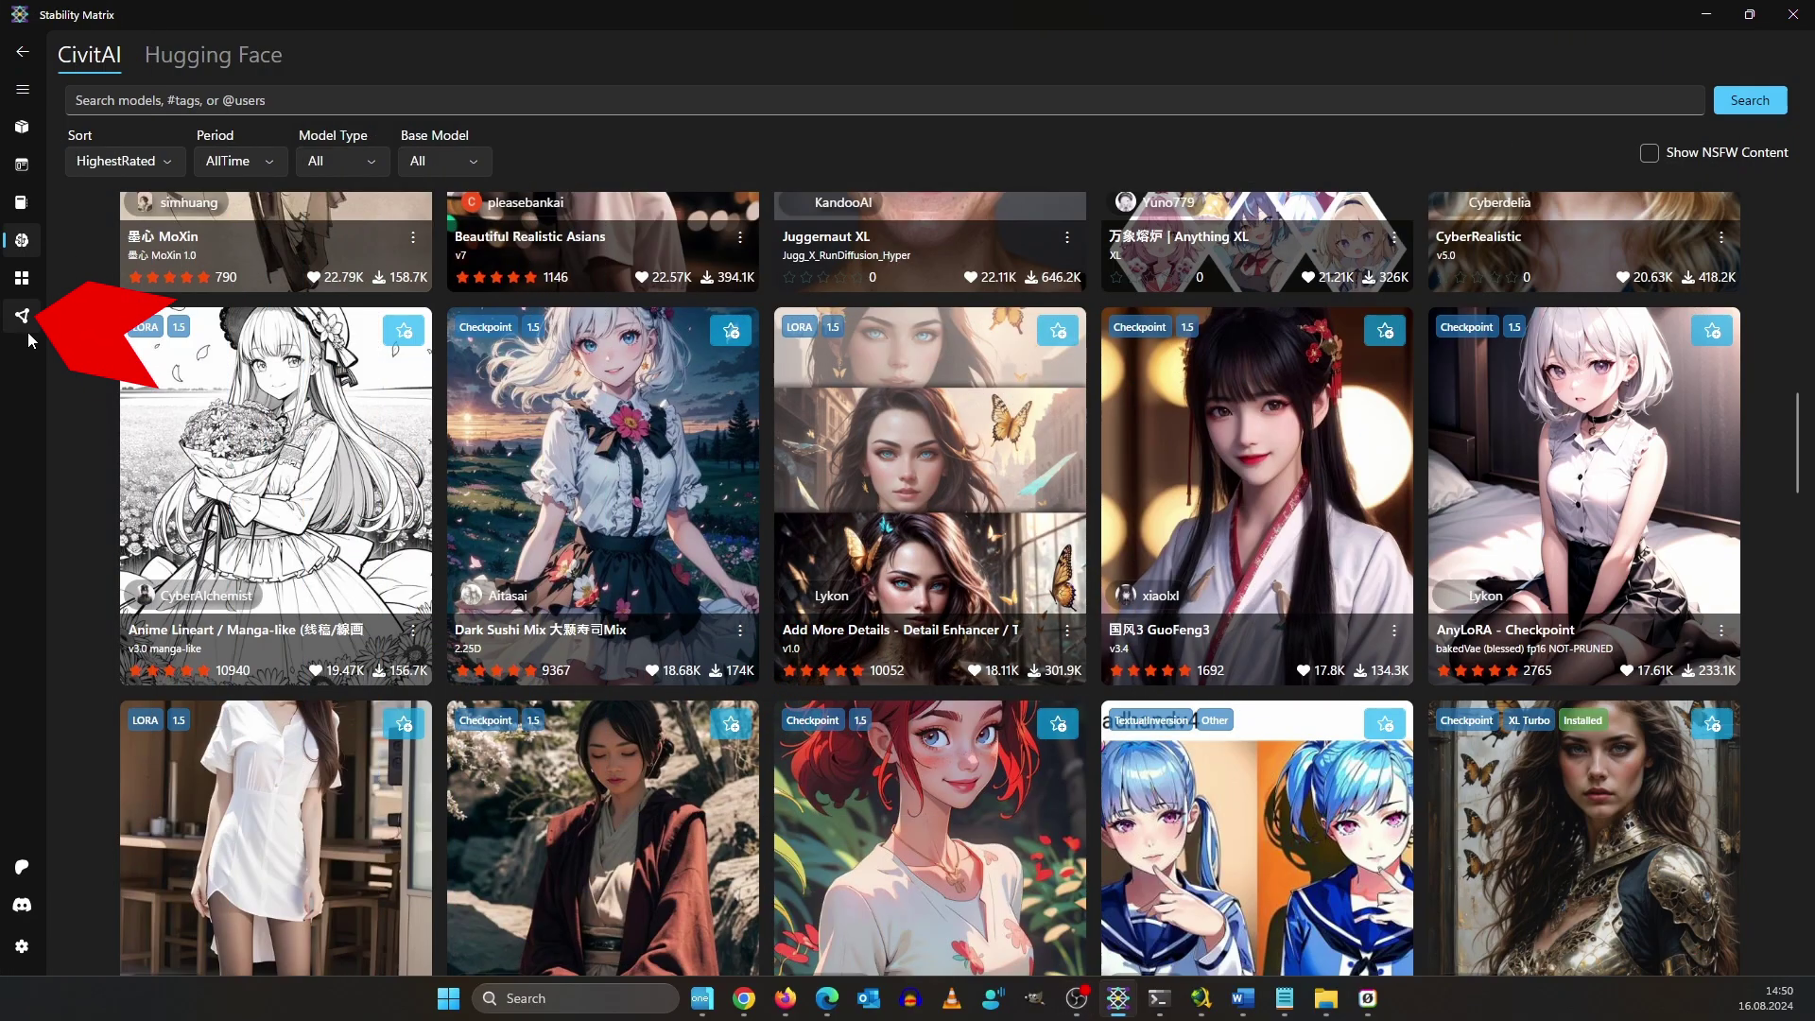
left_click(22, 316)
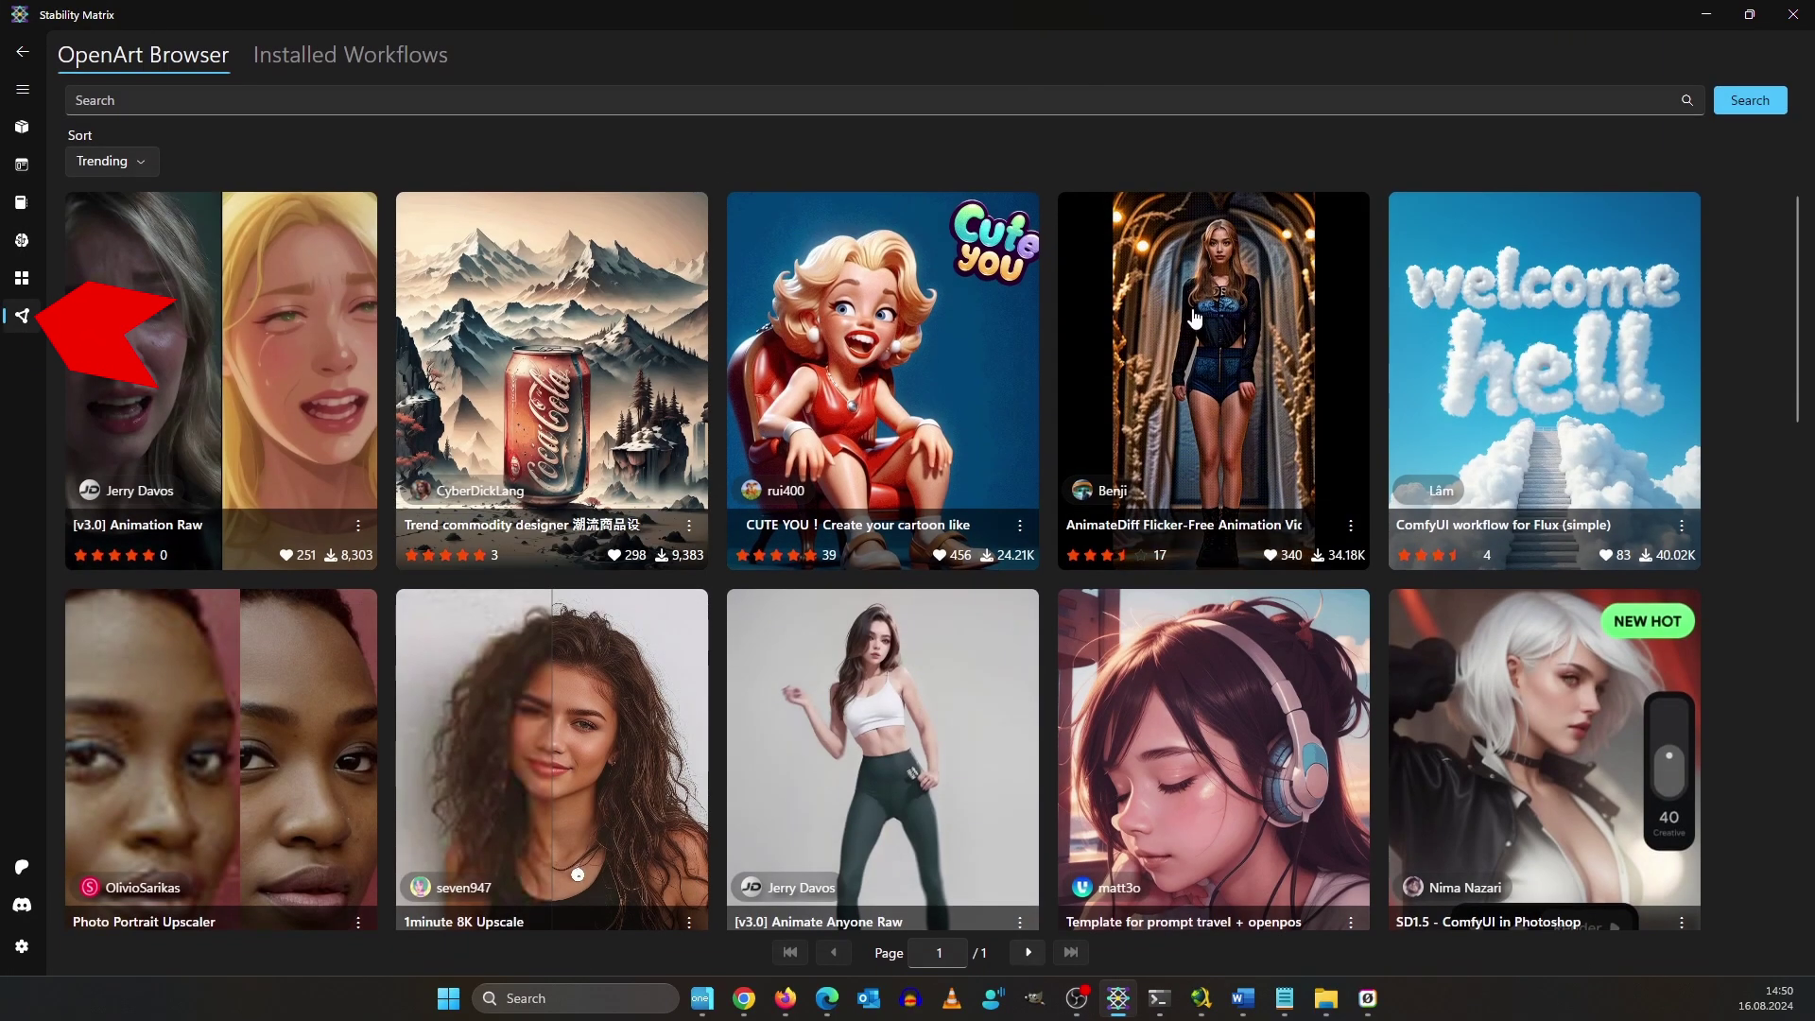
left_click(21, 165)
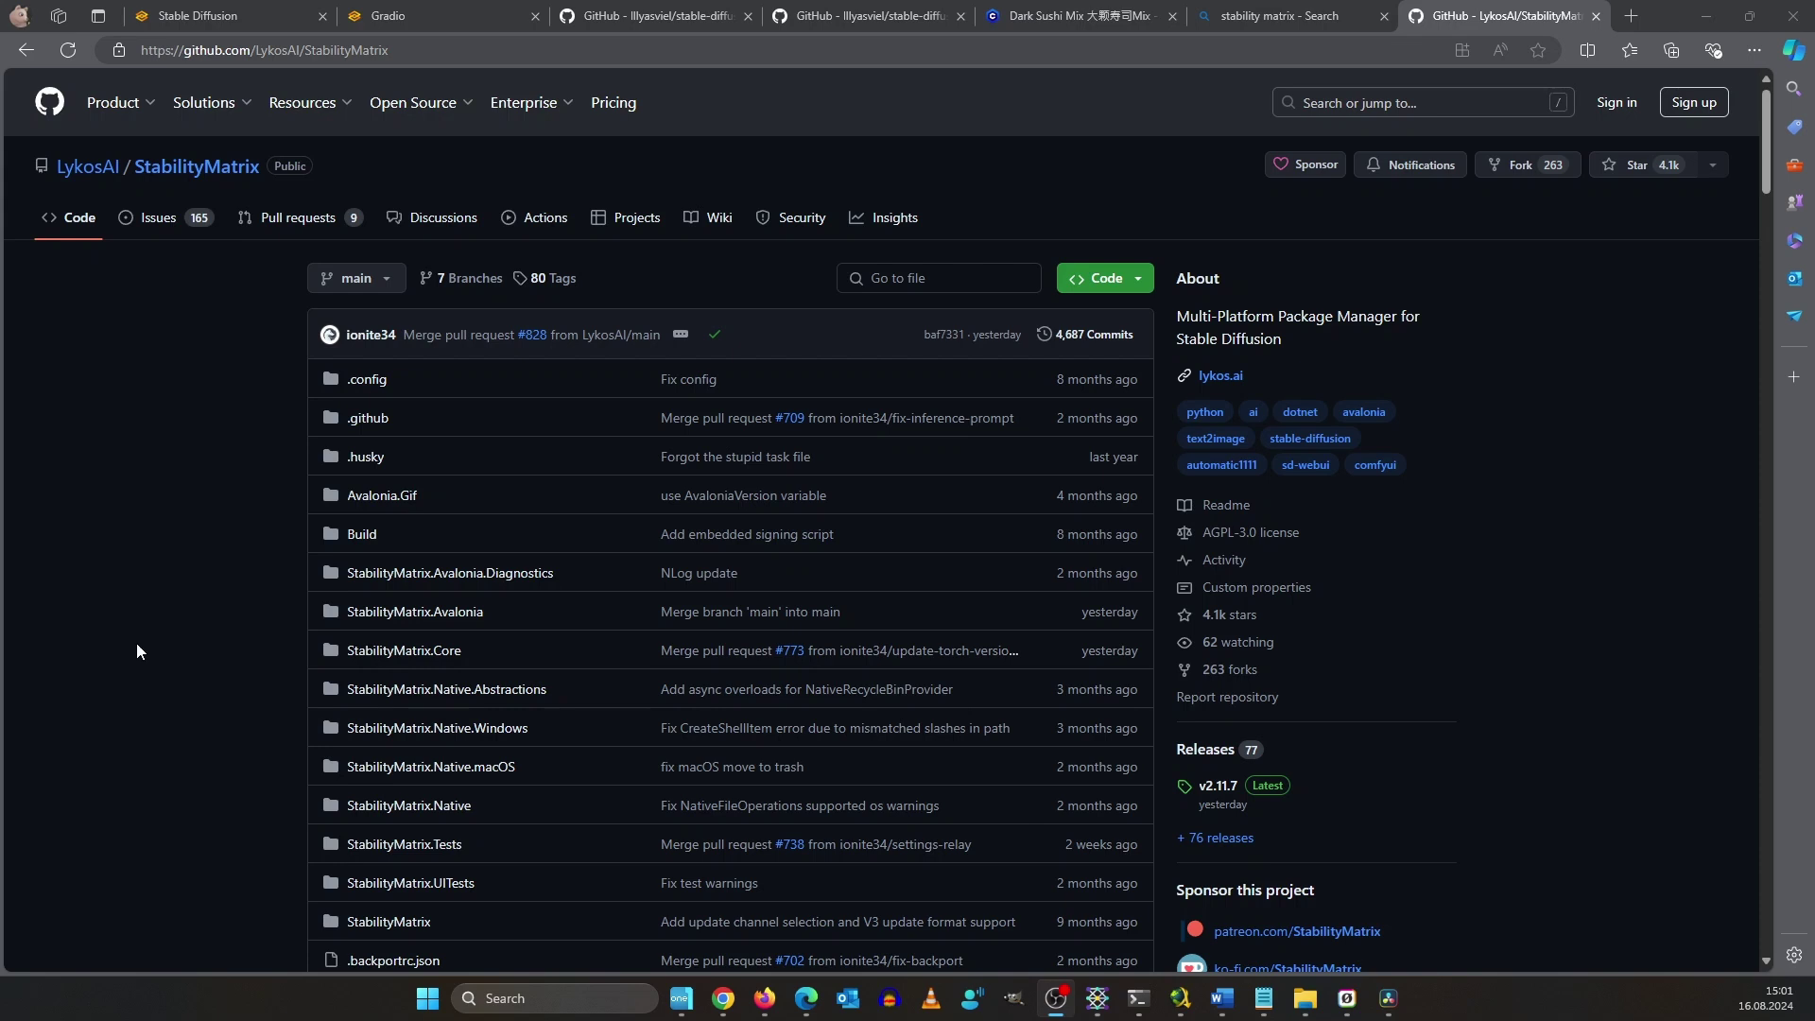
Scroll the LykosAI/StabilityMatrix GitHub page down to its README.
scroll(229, 383, "down", 13)
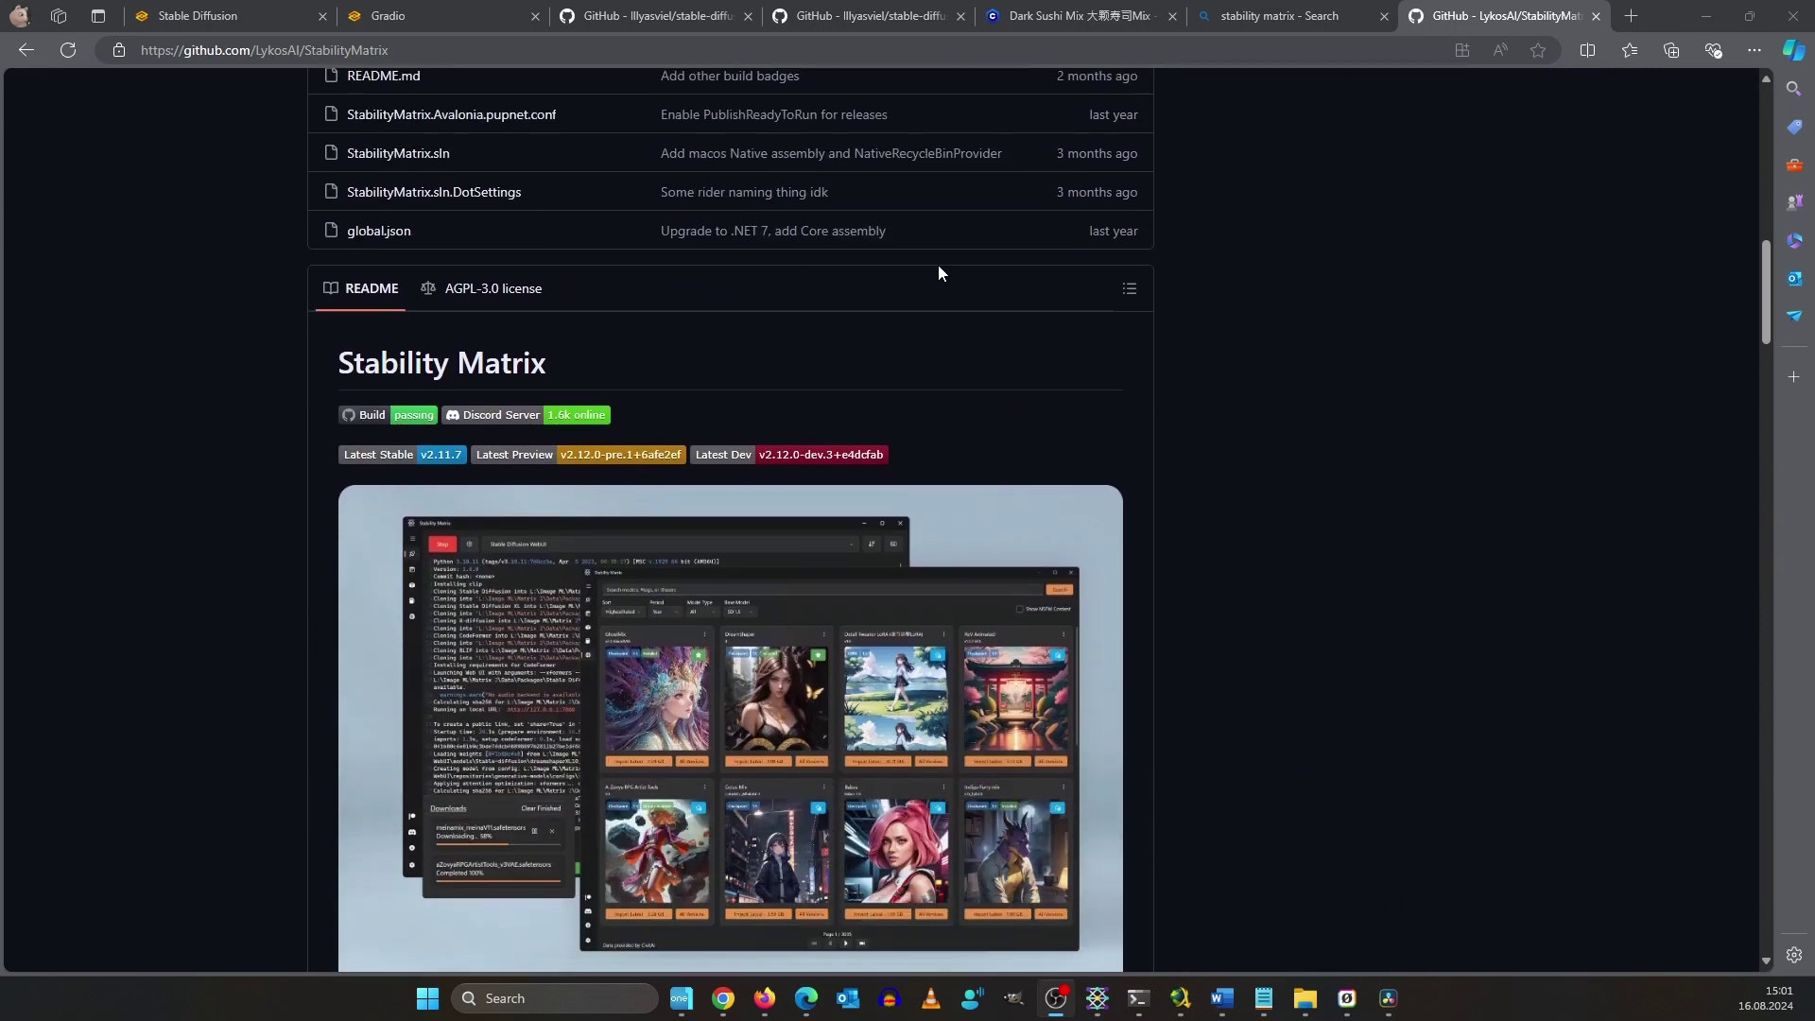
scroll(1341, 344, "down", 8)
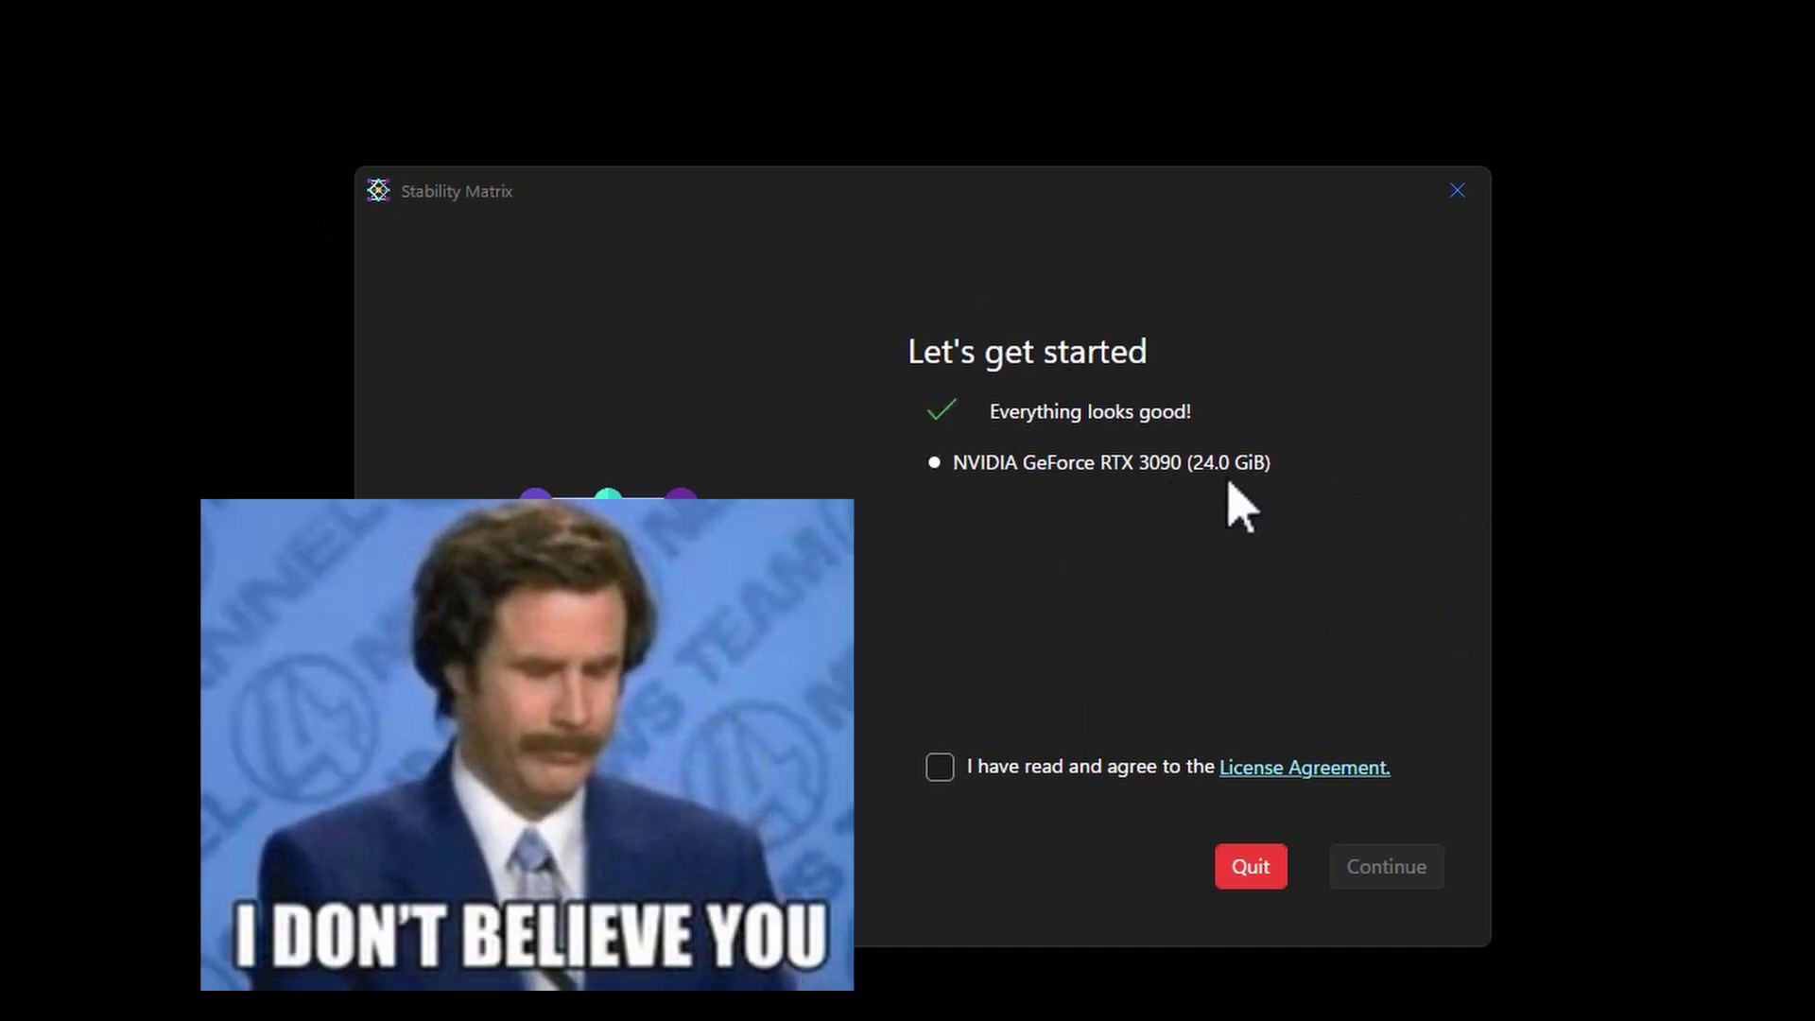
Accept the license agreement and keep D:\Matrix as the data directory.
left_click(939, 767)
left_click(1387, 866)
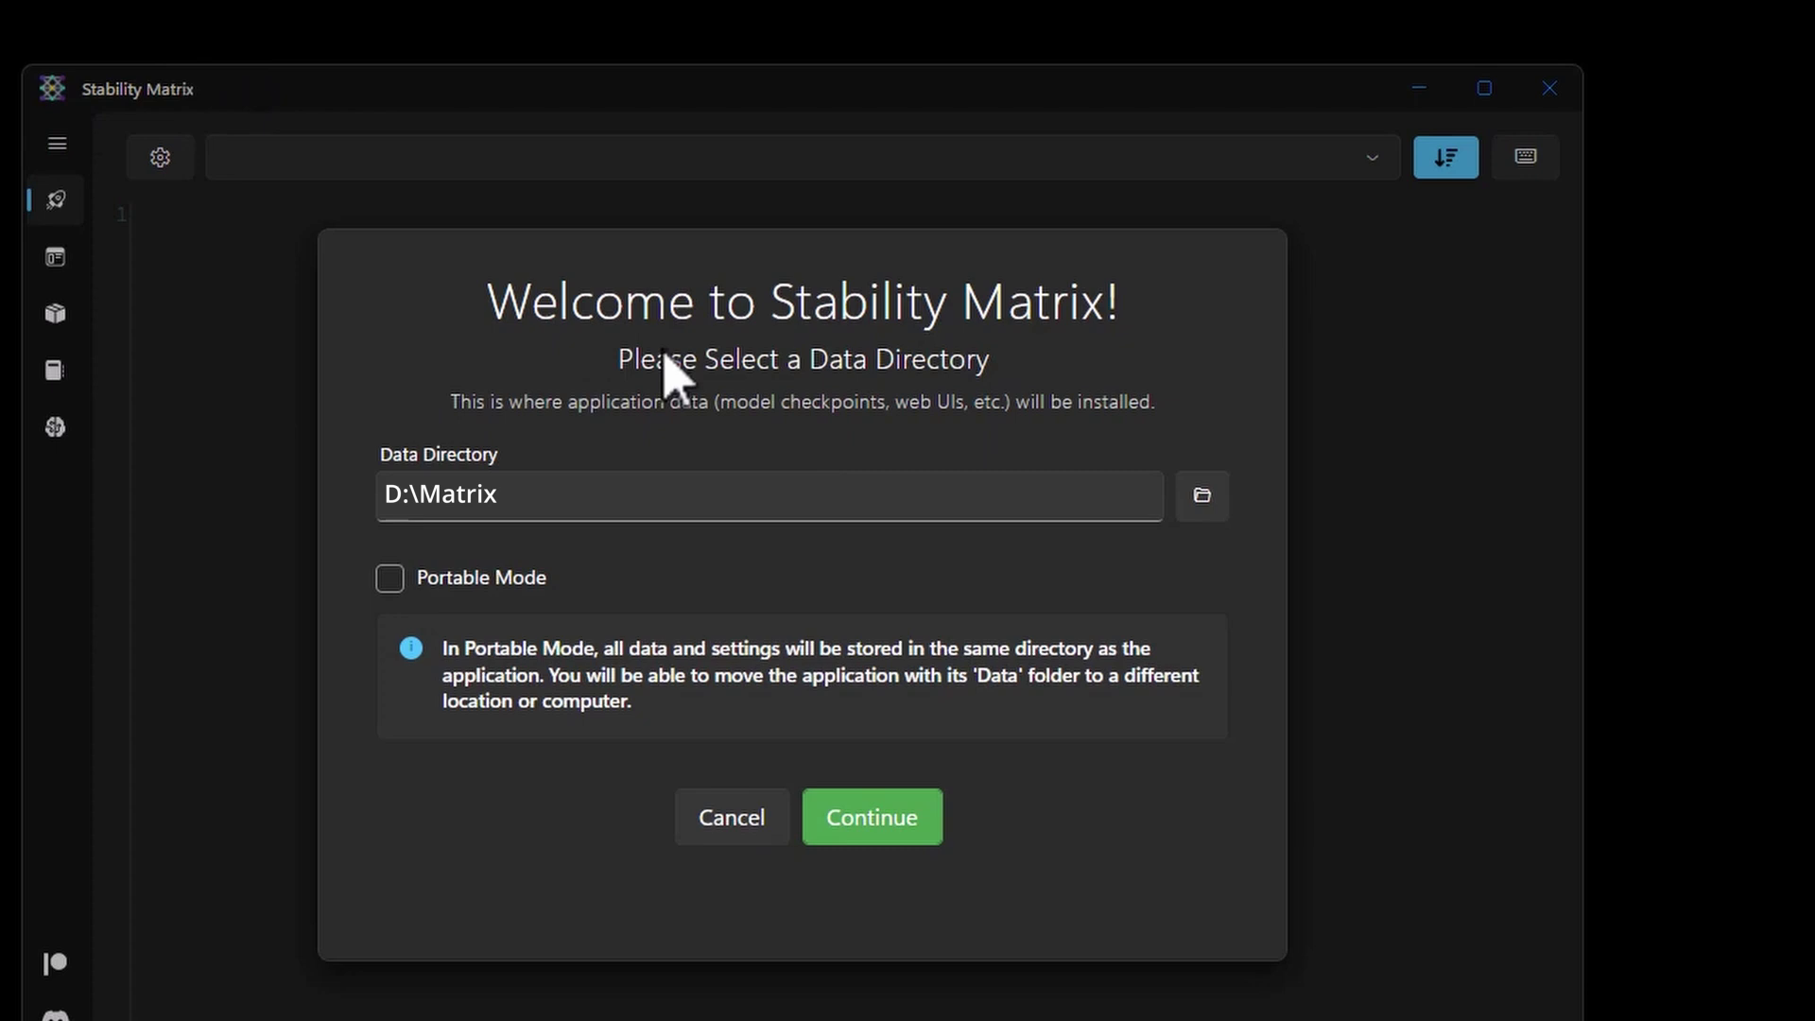
left_click(871, 819)
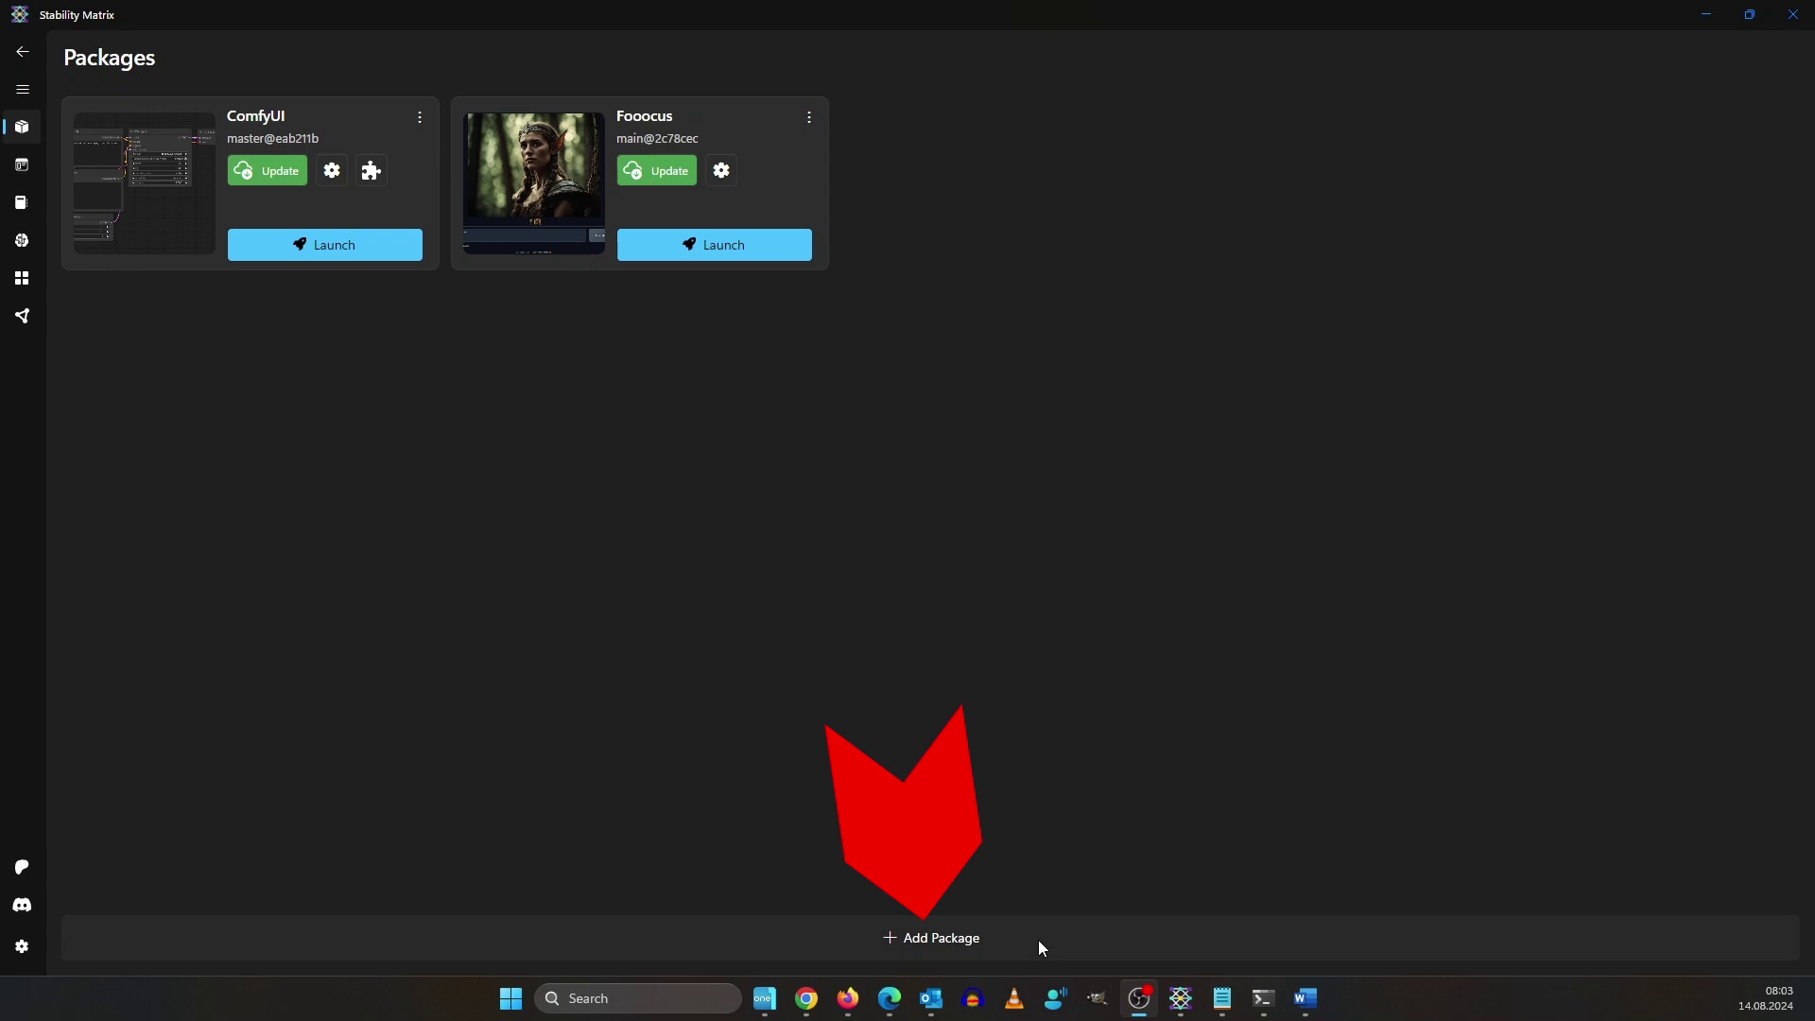
Install Stable Diffusion WebUI Forge with Symlink model sharing and the Cuda PyTorch version.
left_click(1038, 940)
left_click(755, 272)
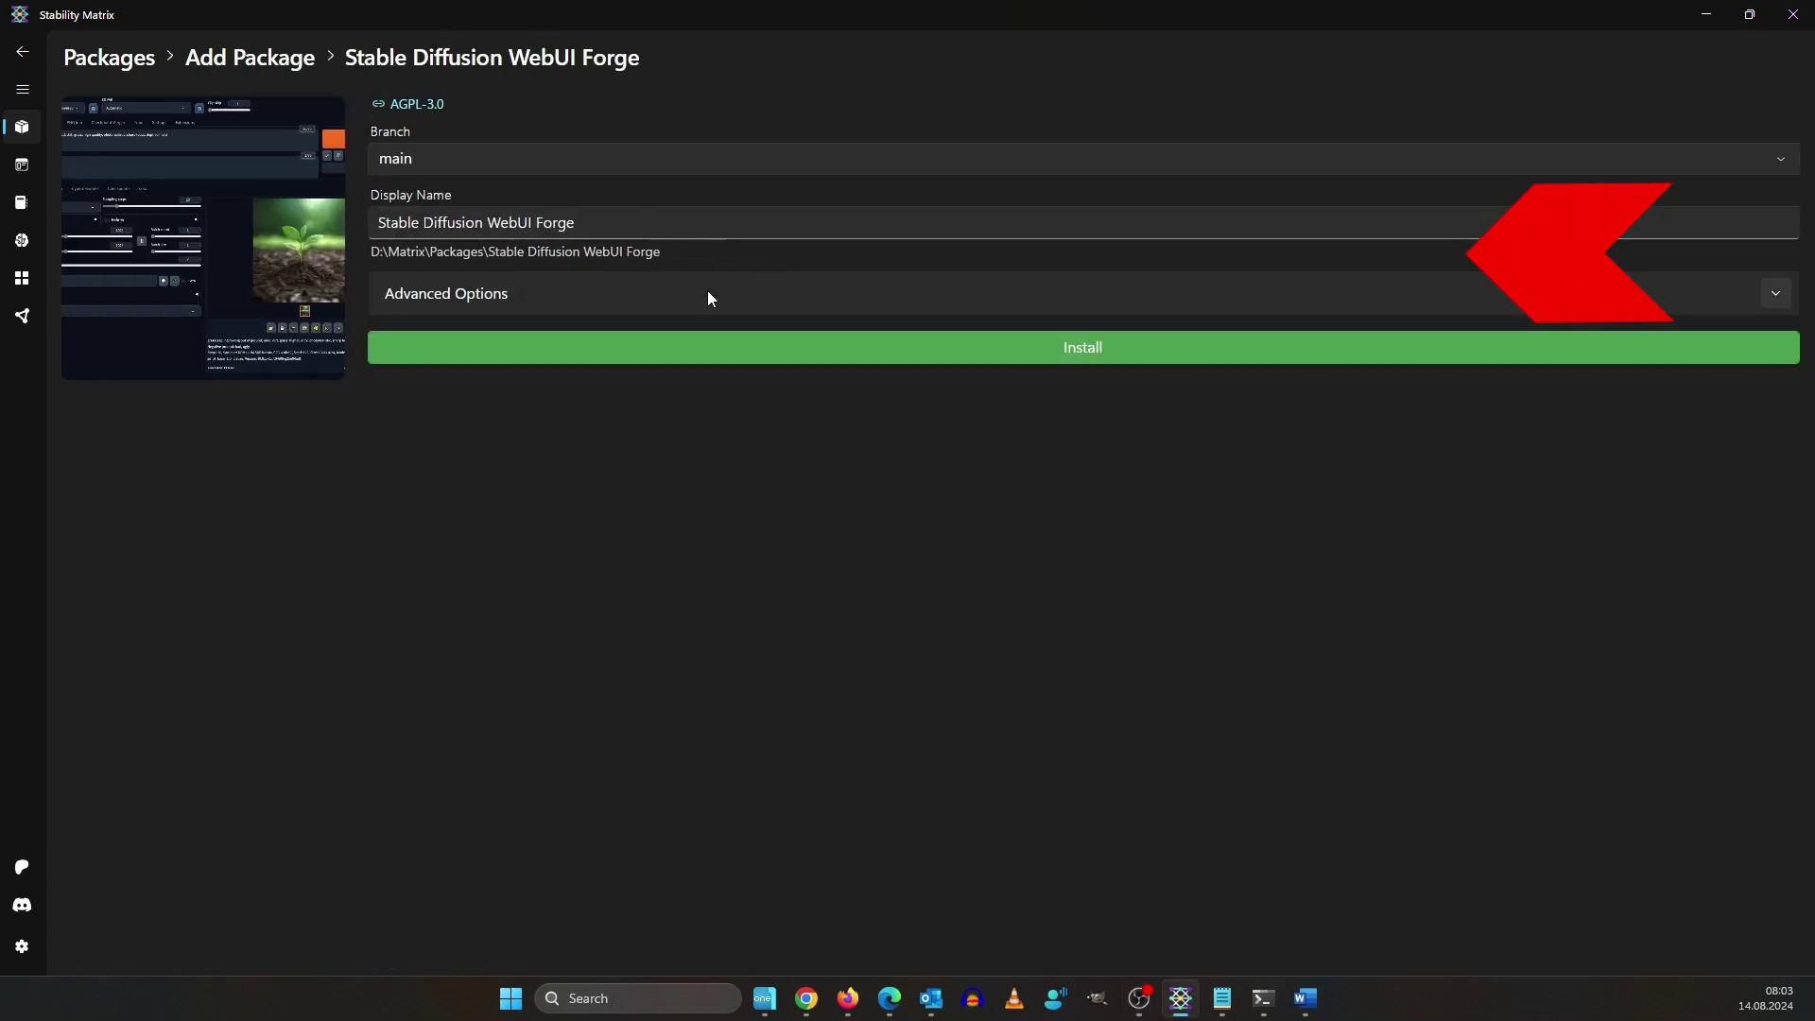
left_click(709, 293)
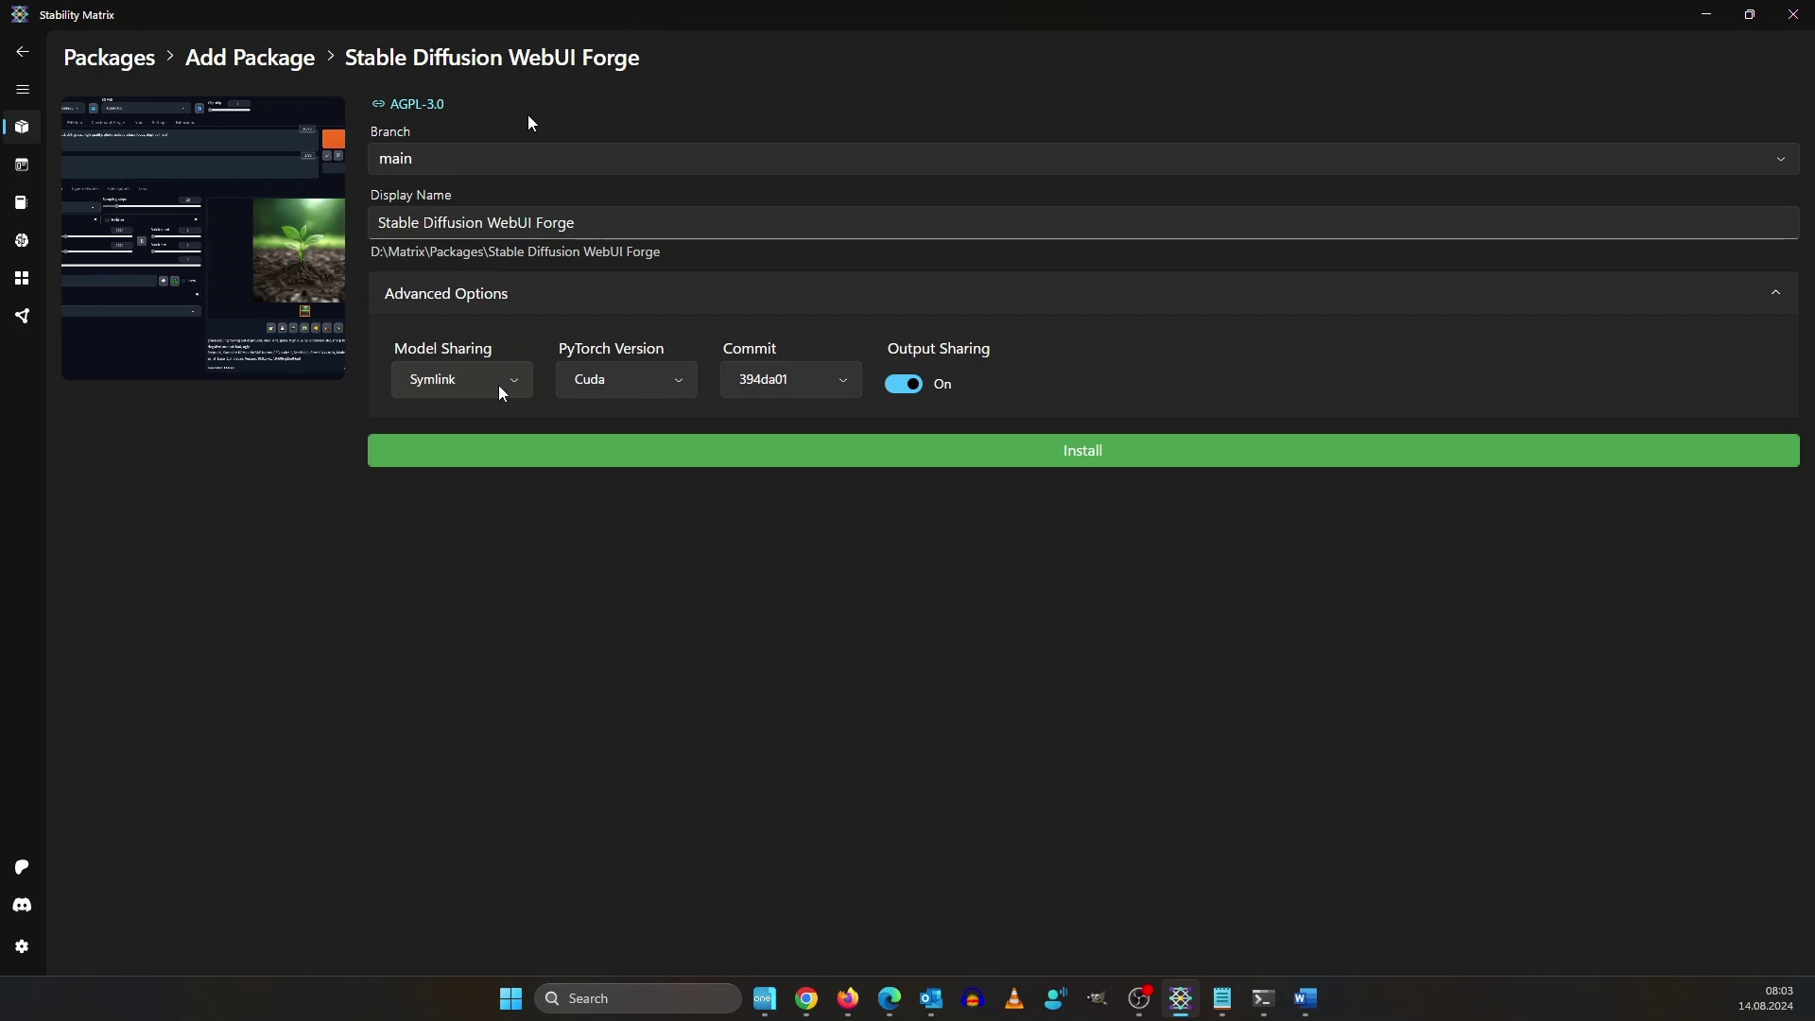
left_click(437, 379)
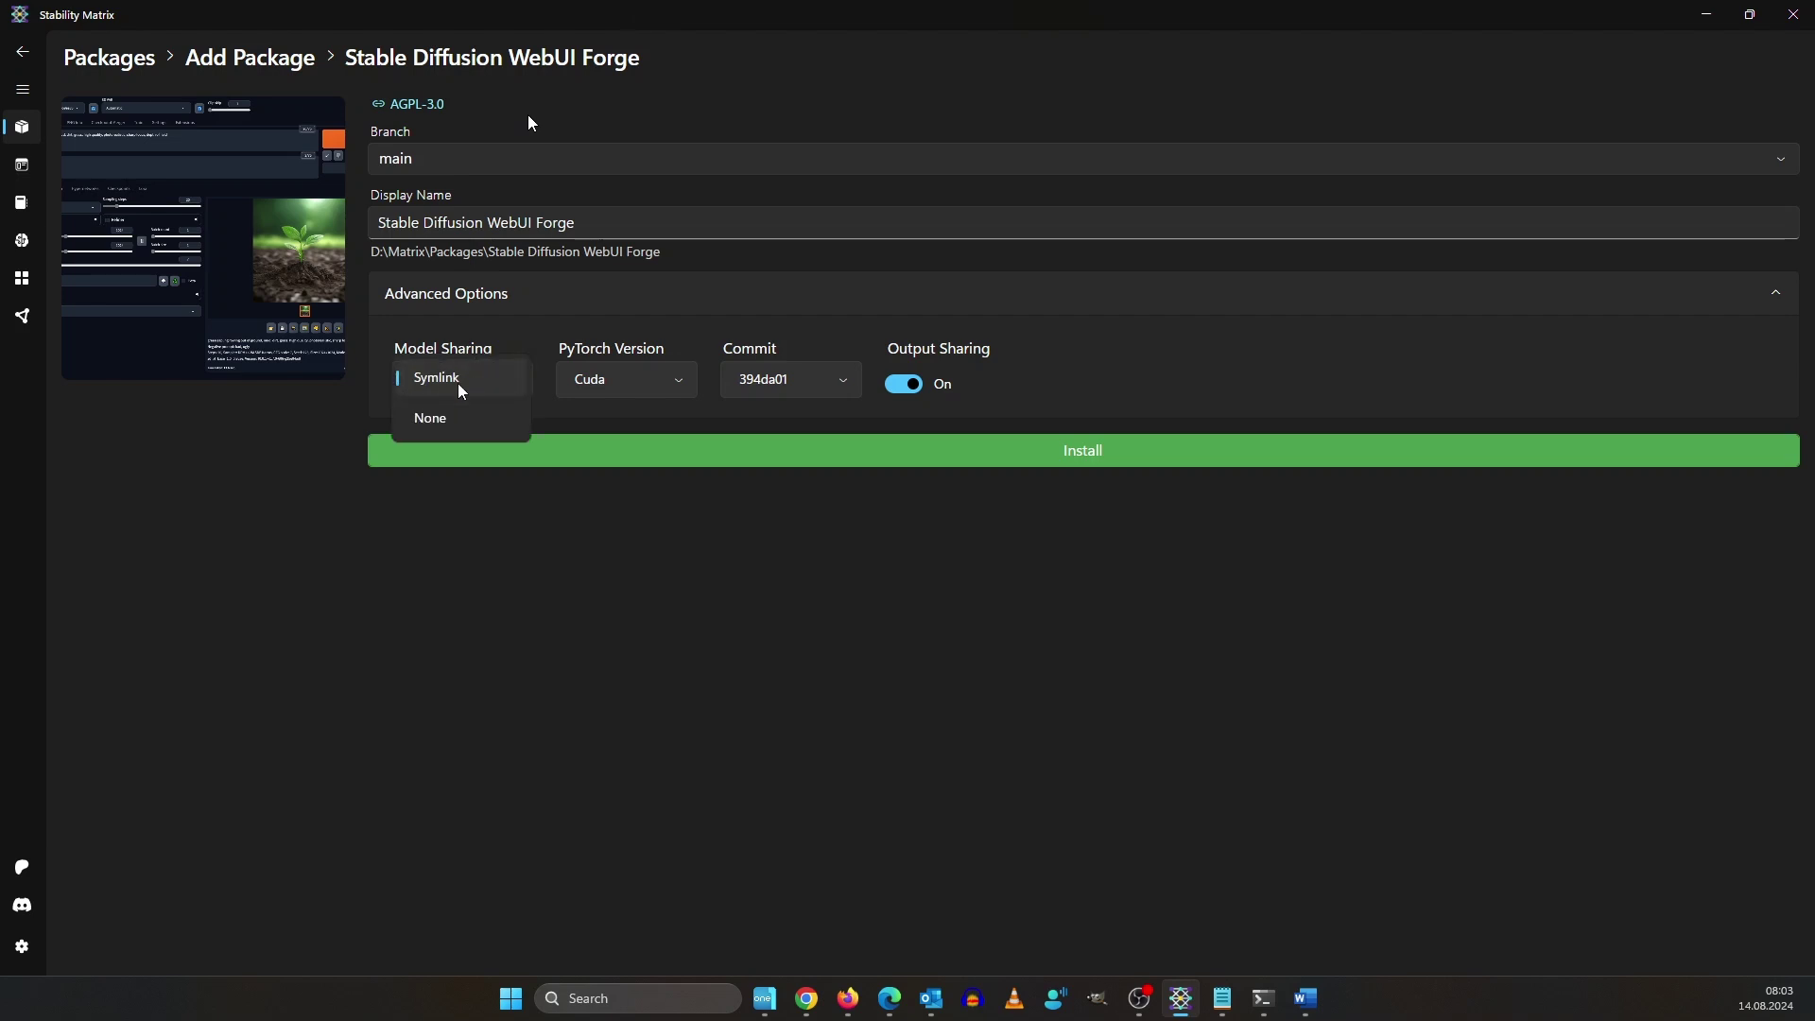
left_click(723, 482)
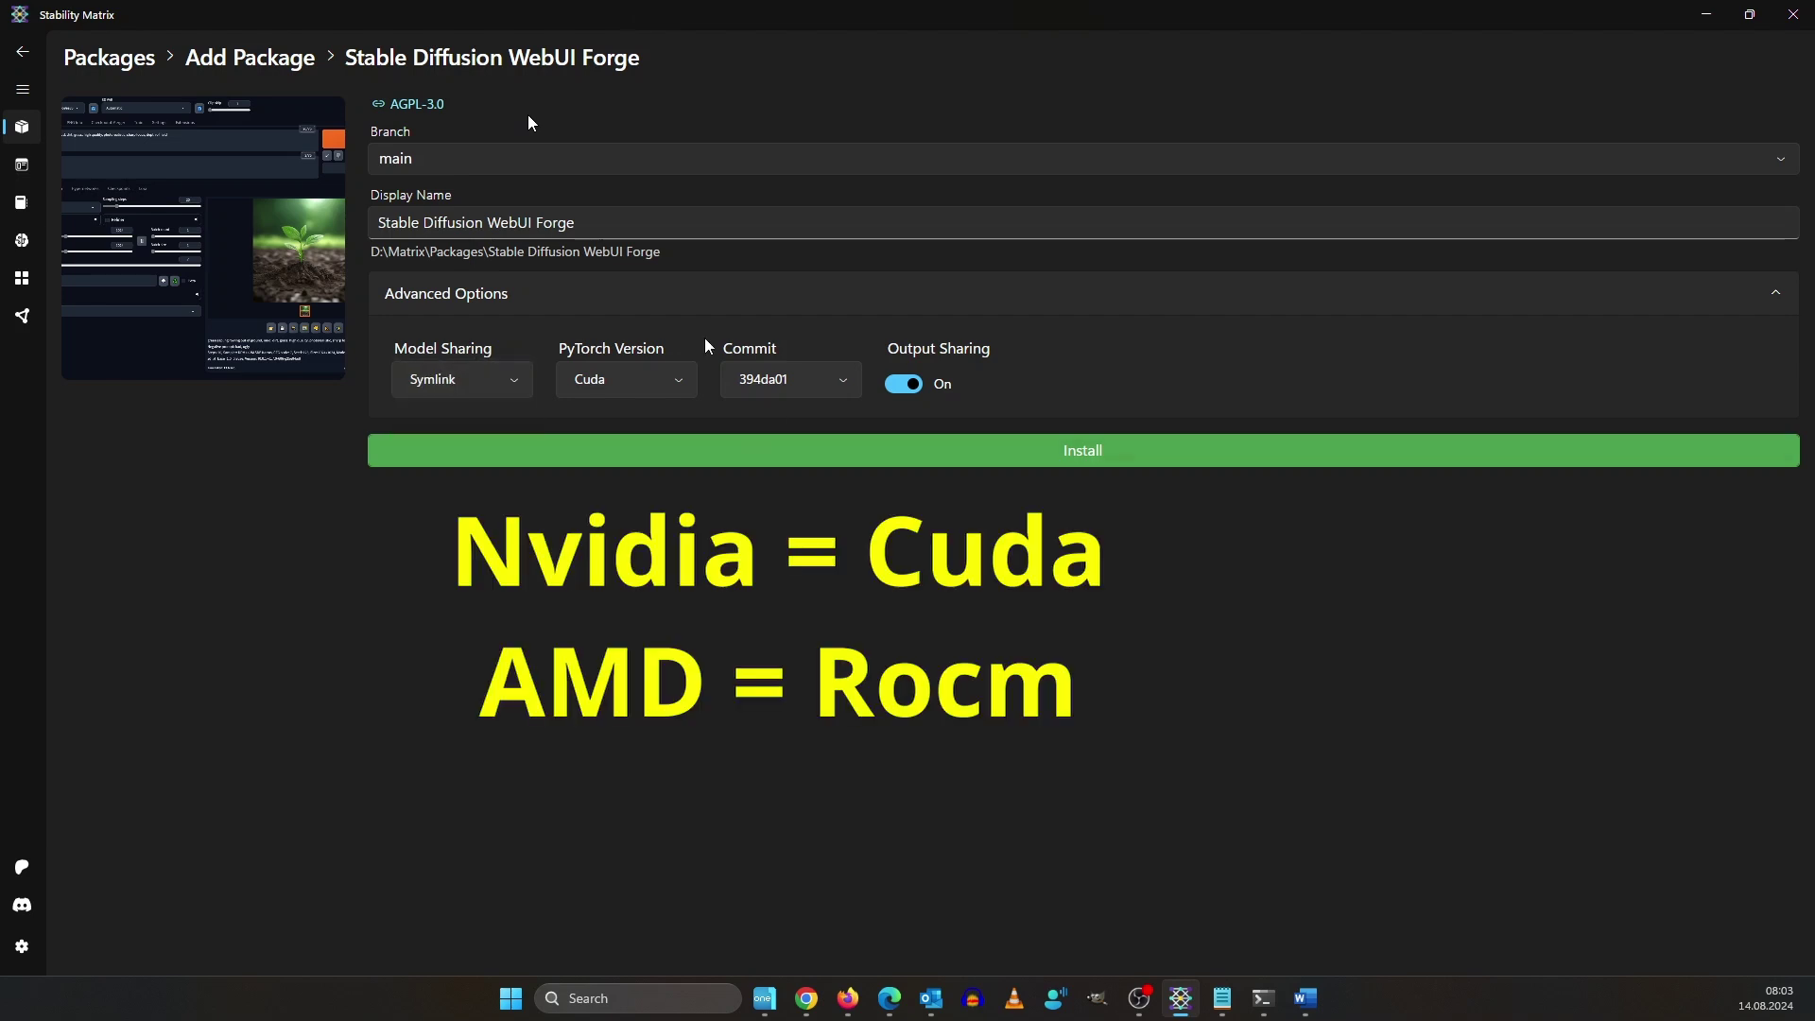
left_click(615, 388)
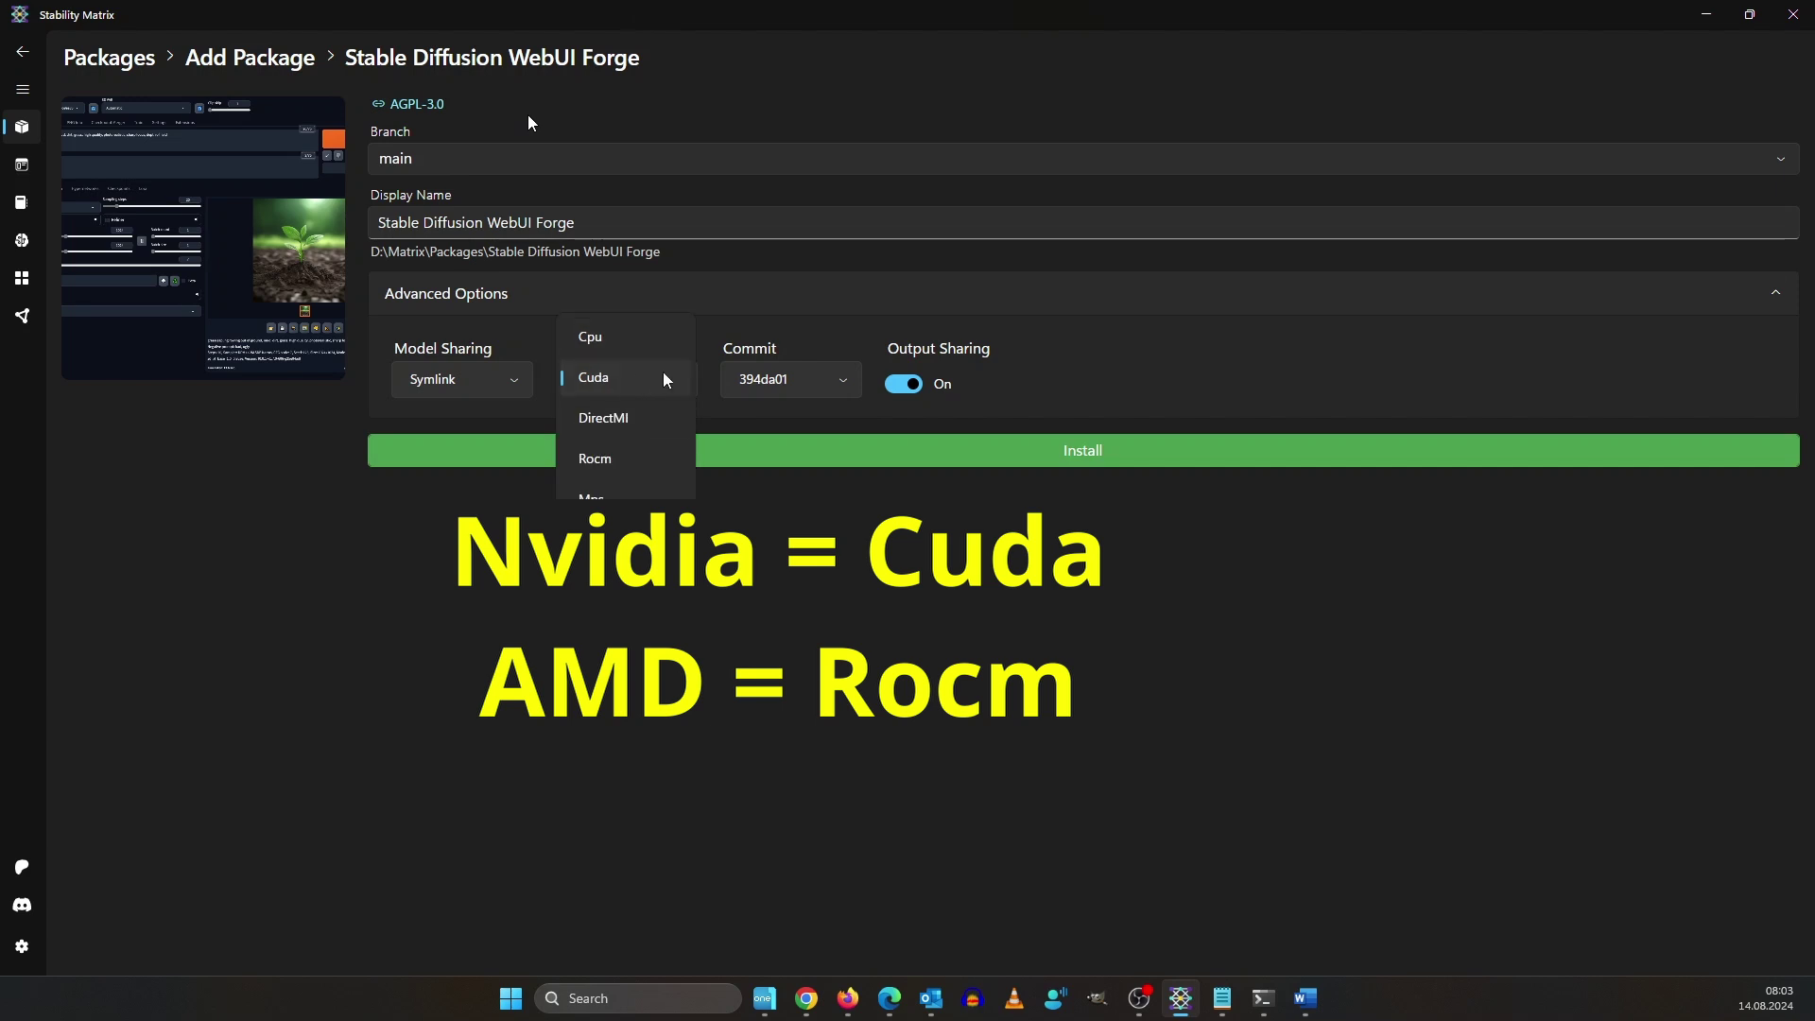
left_click(648, 378)
left_click(999, 450)
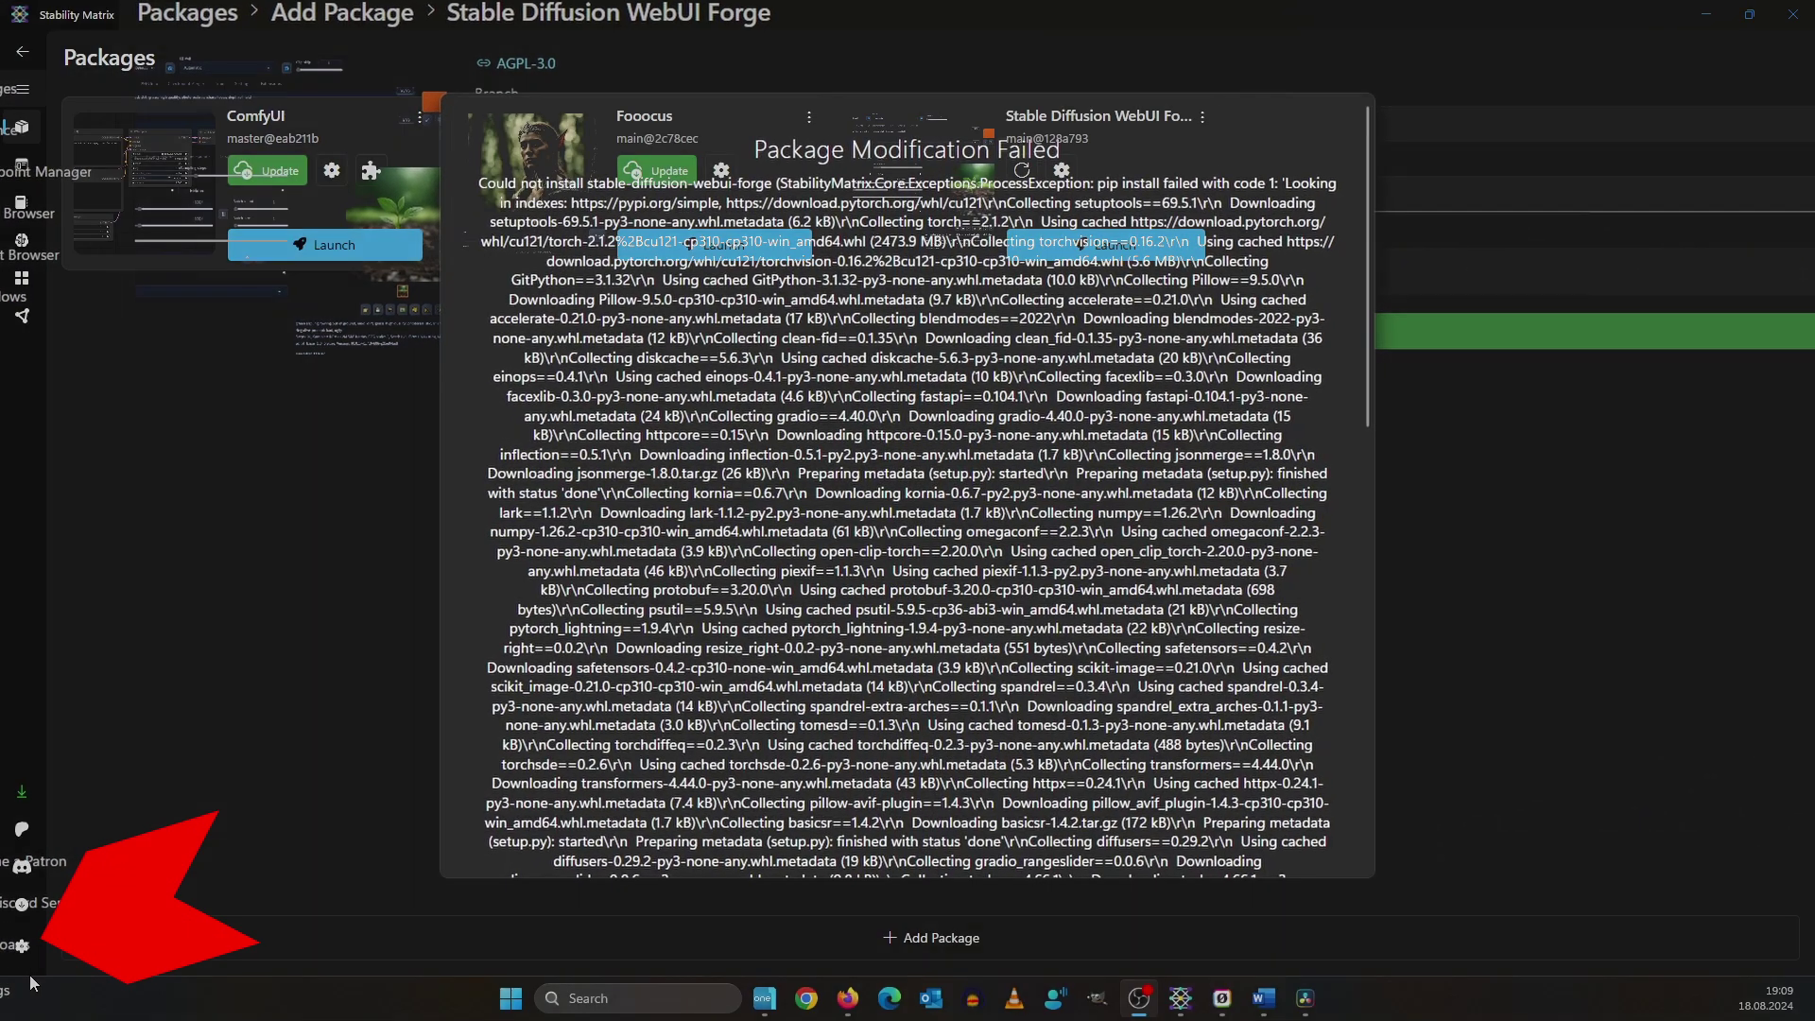
Check the Updates settings, then update the Stable Diffusion WebUI Forge package.
left_click(20, 947)
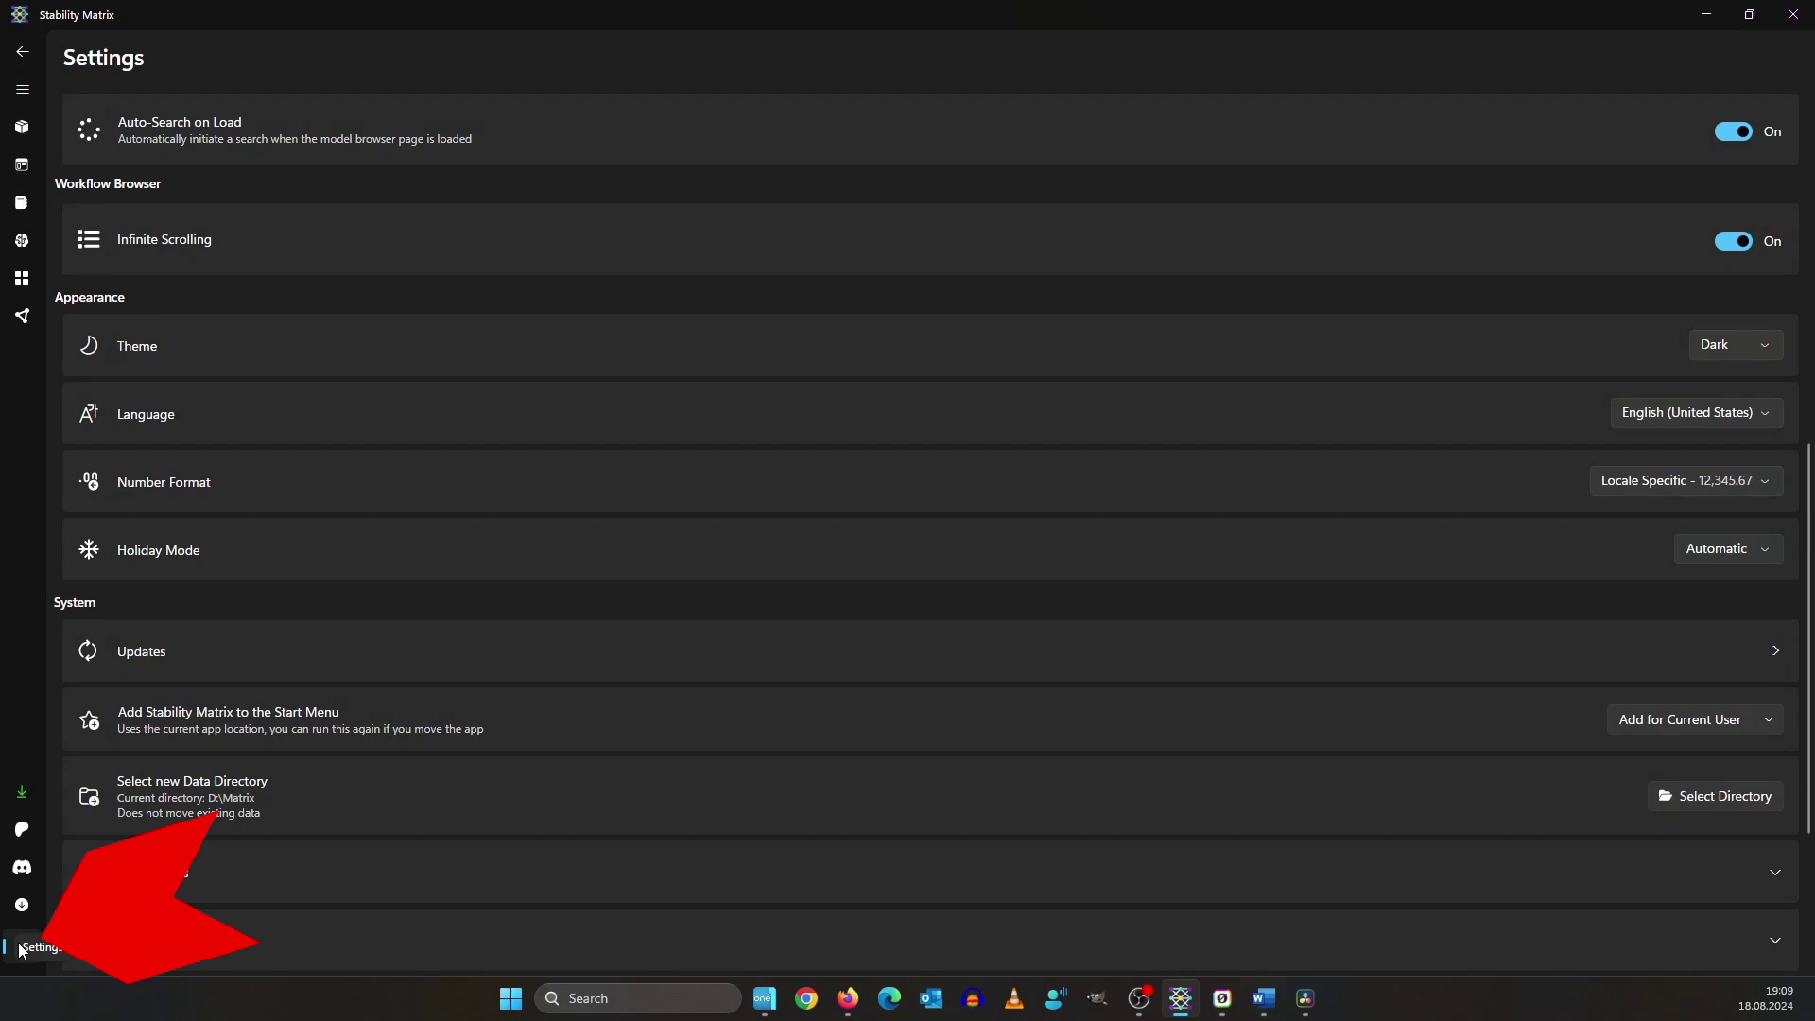
scroll(644, 341, "down", 2)
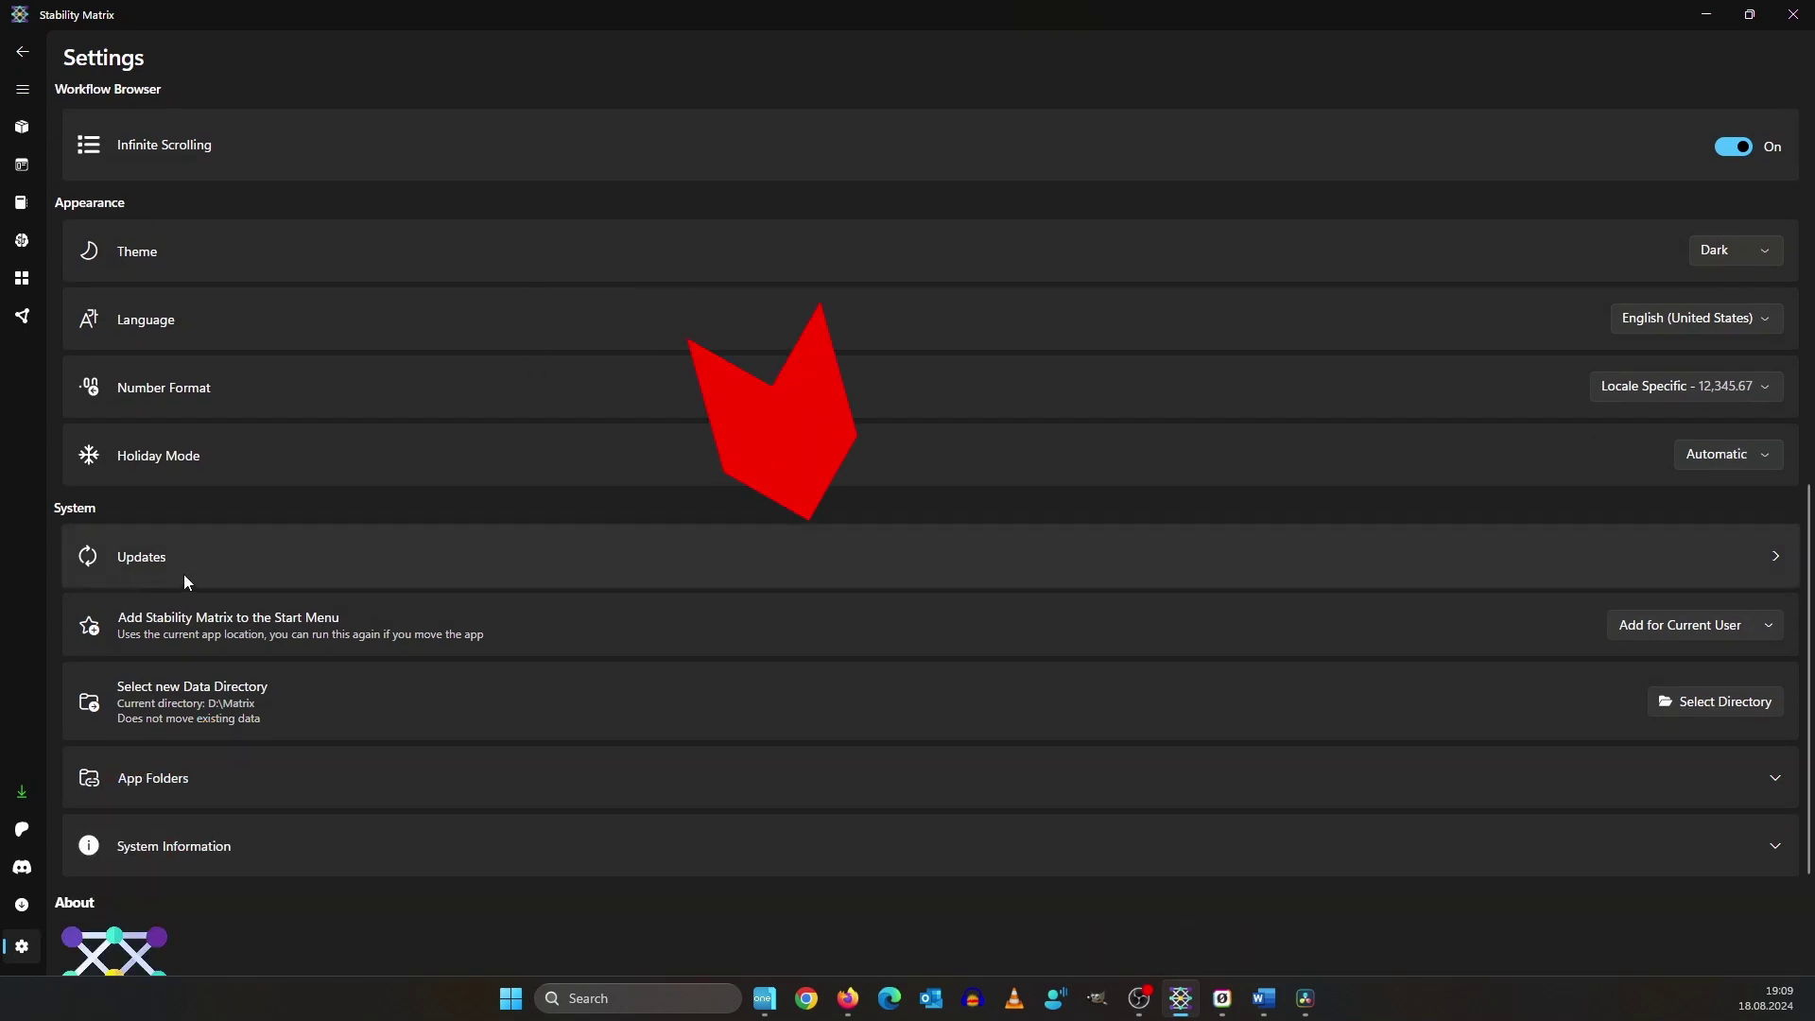
left_click(185, 580)
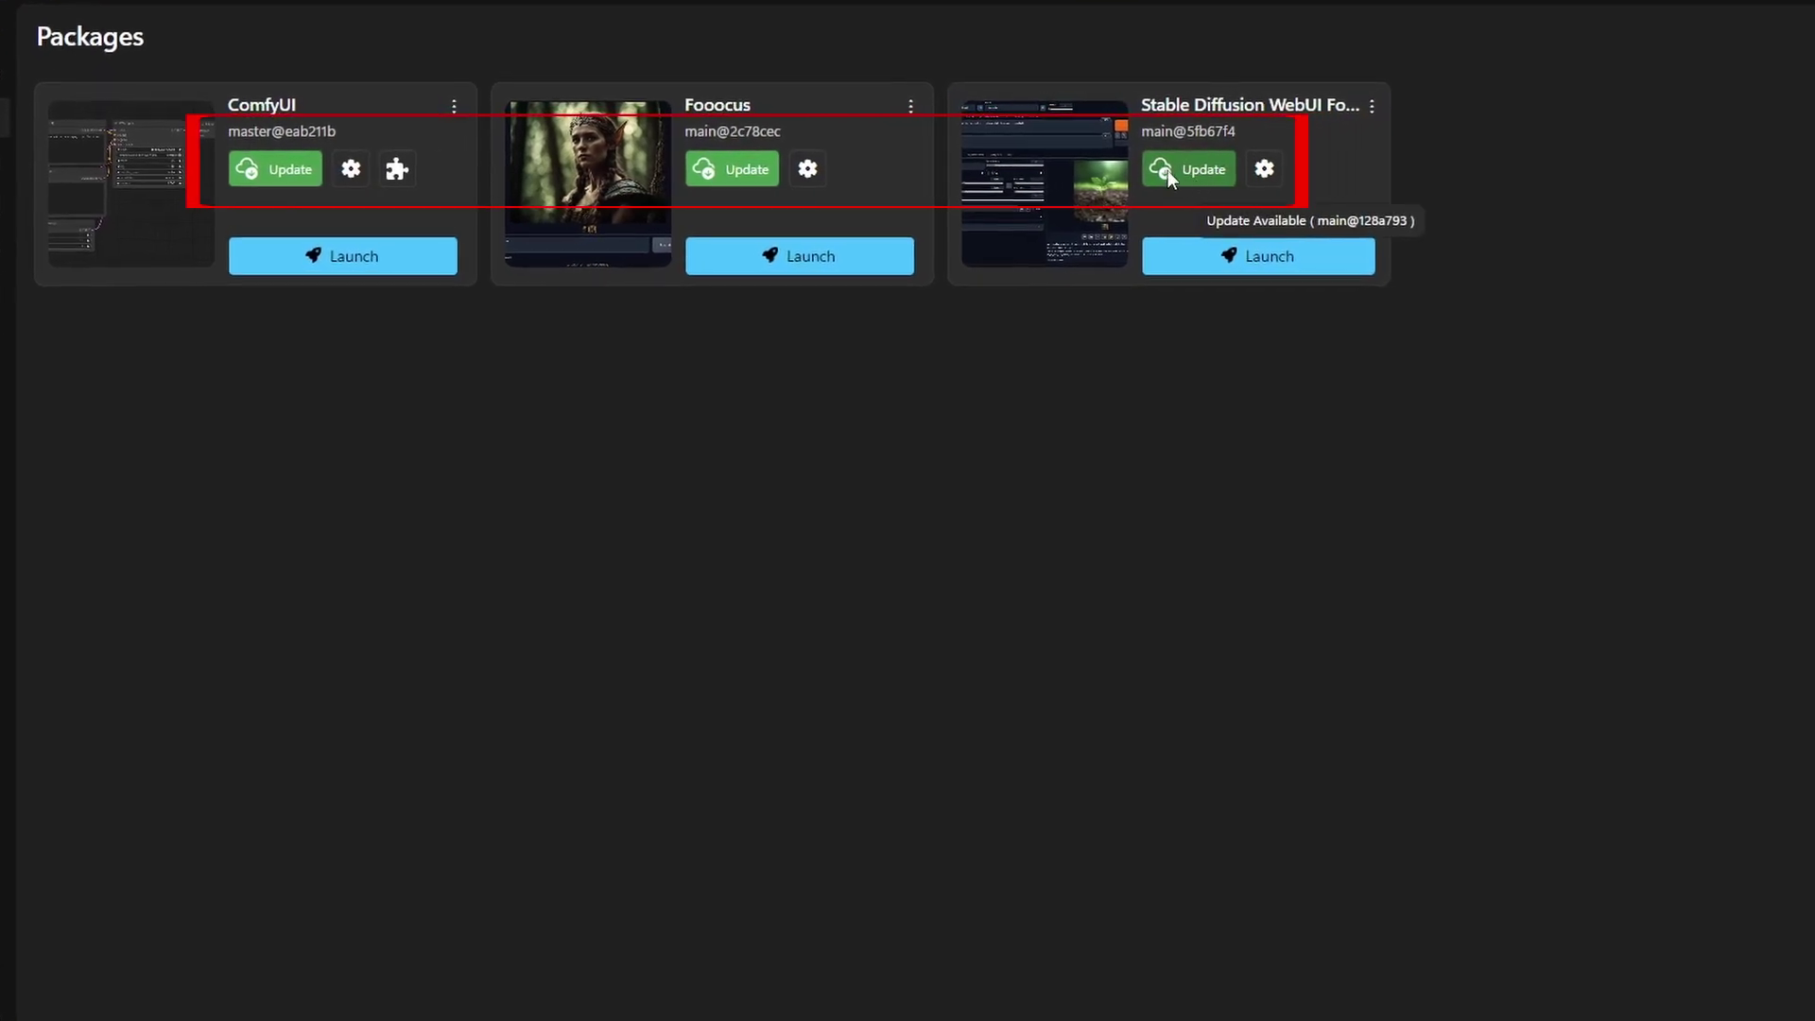
left_click(1234, 167)
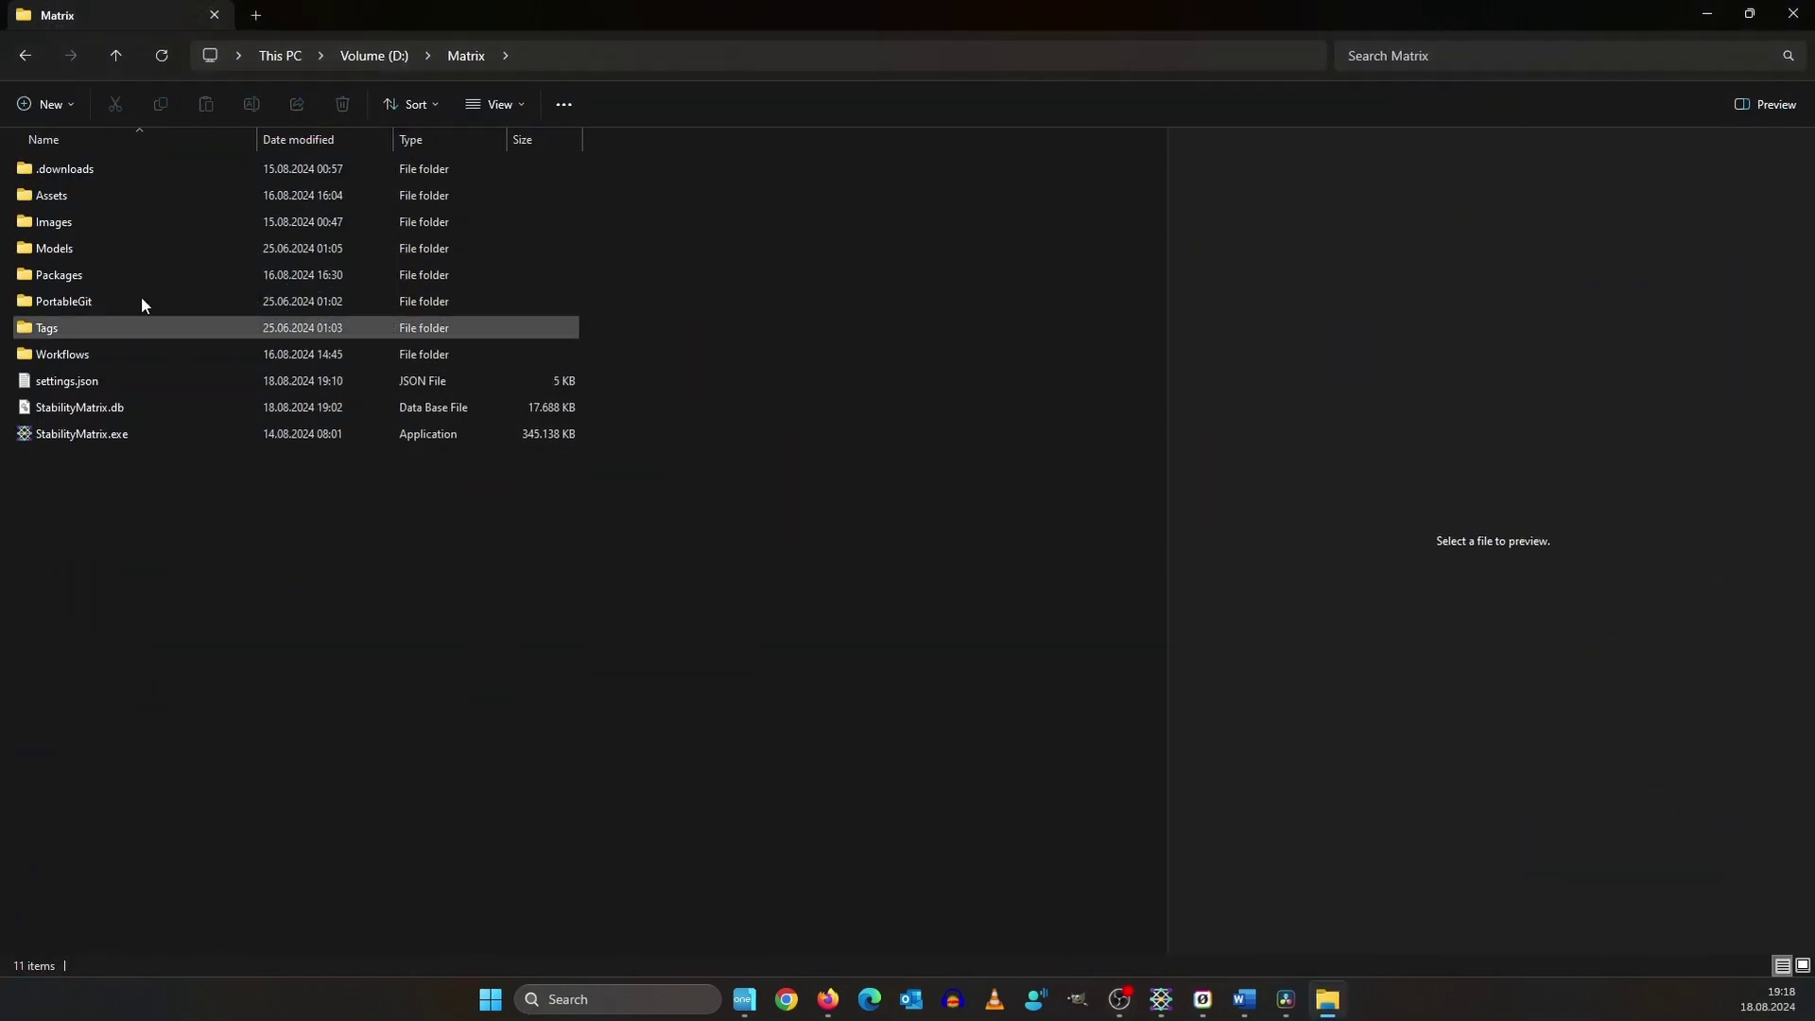
Open Models > StableDiffusion to check the checkpoints, then launch Stable Diffusion WebUI Forge.
double_click(83, 253)
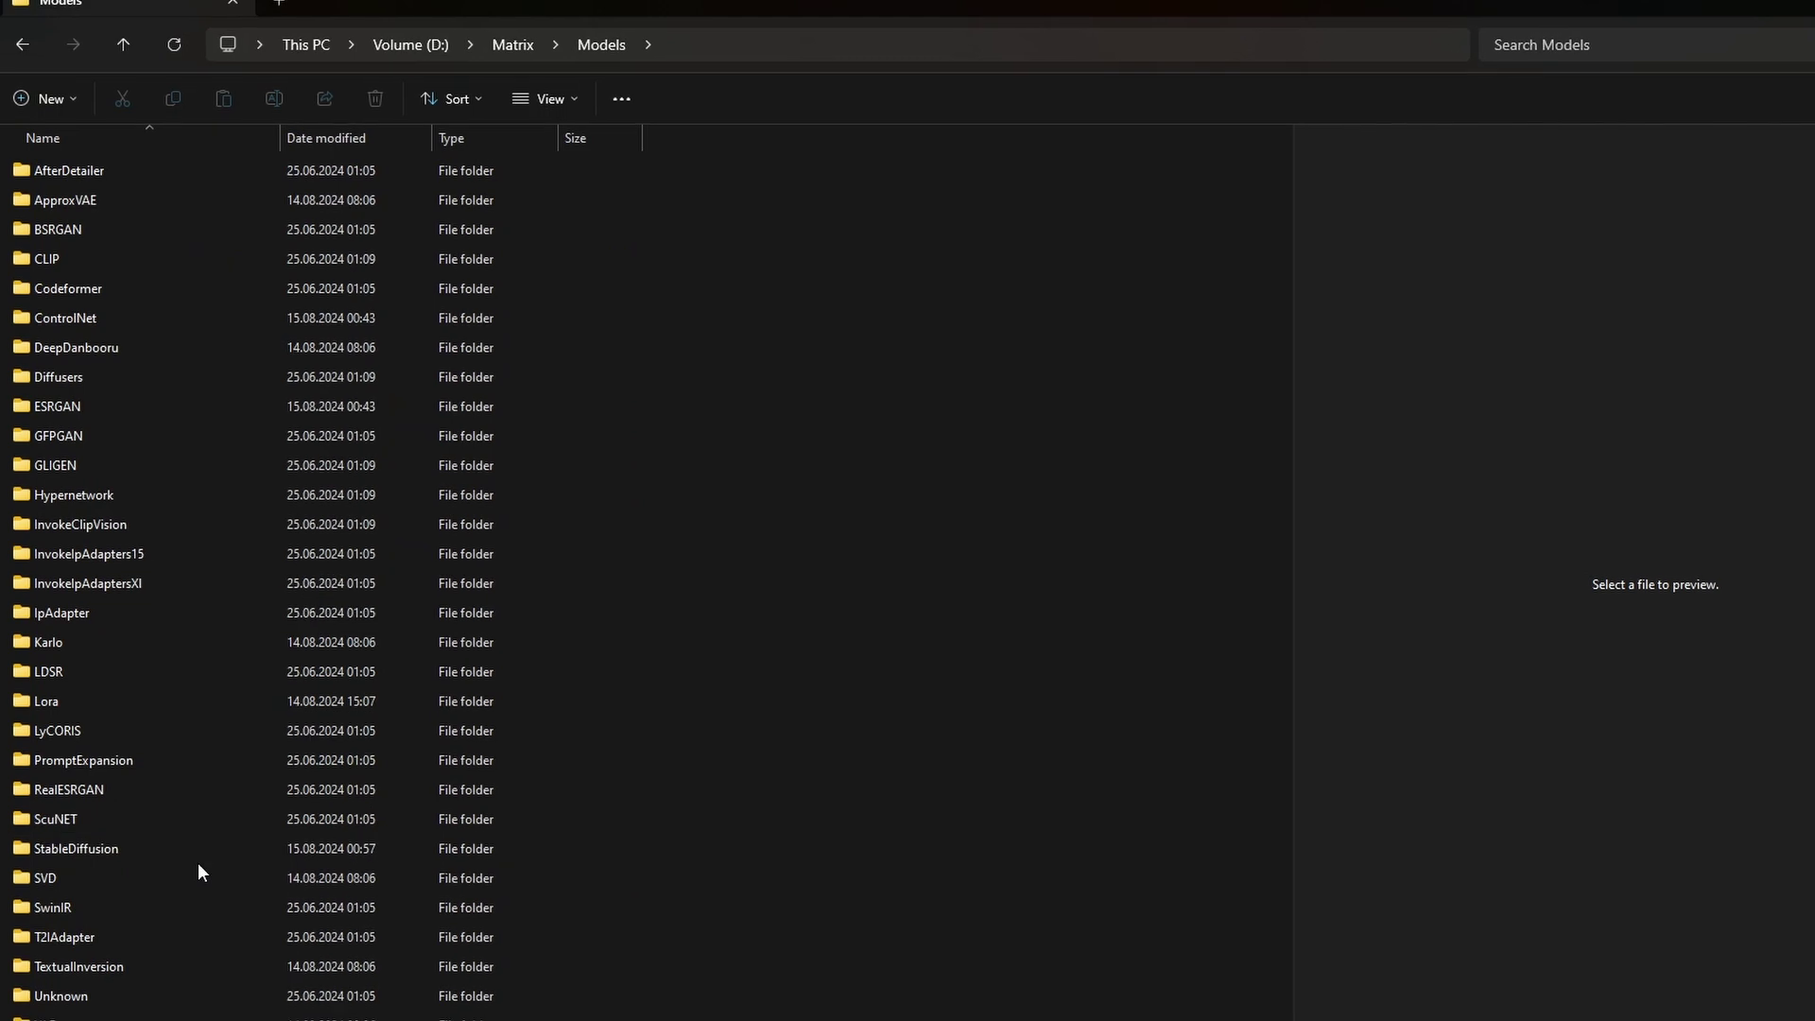
double_click(194, 839)
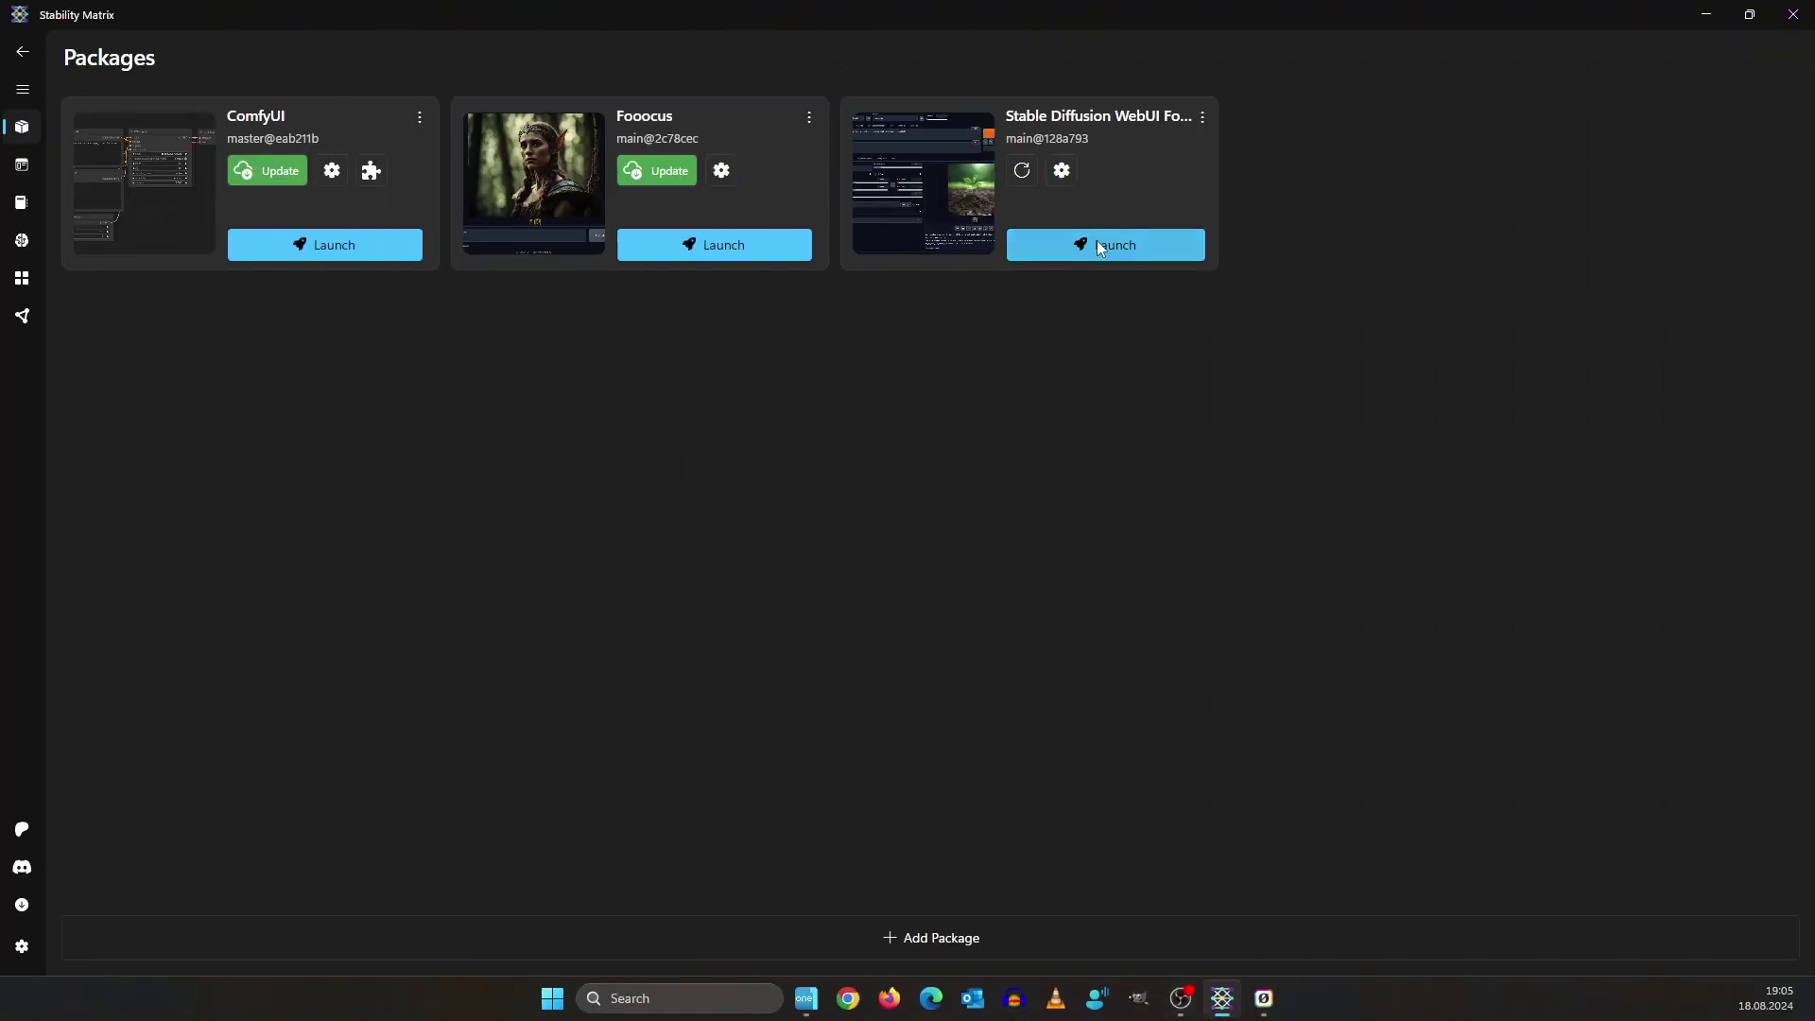
left_click(1085, 242)
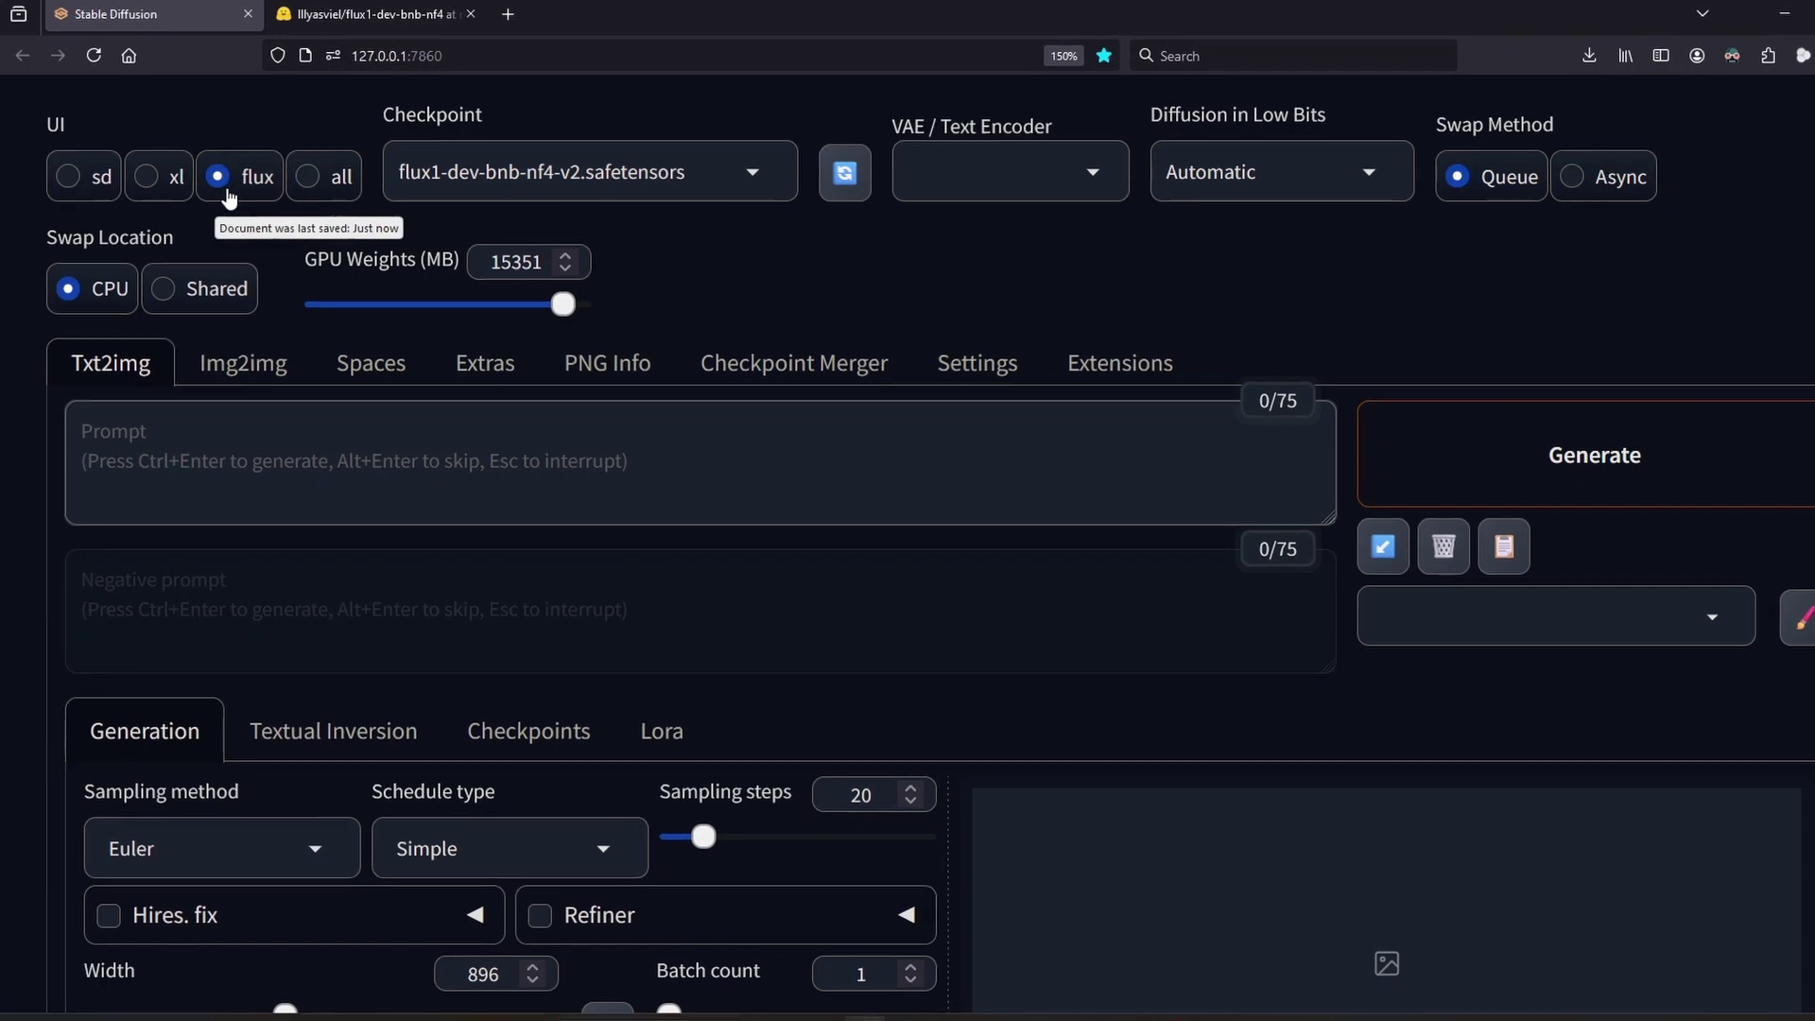
Keep the flux1-dev-bnb-nf4-v2 checkpoint and change Diffusion in Low Bits from Automatic to bnb-nf4.
left_click(677, 171)
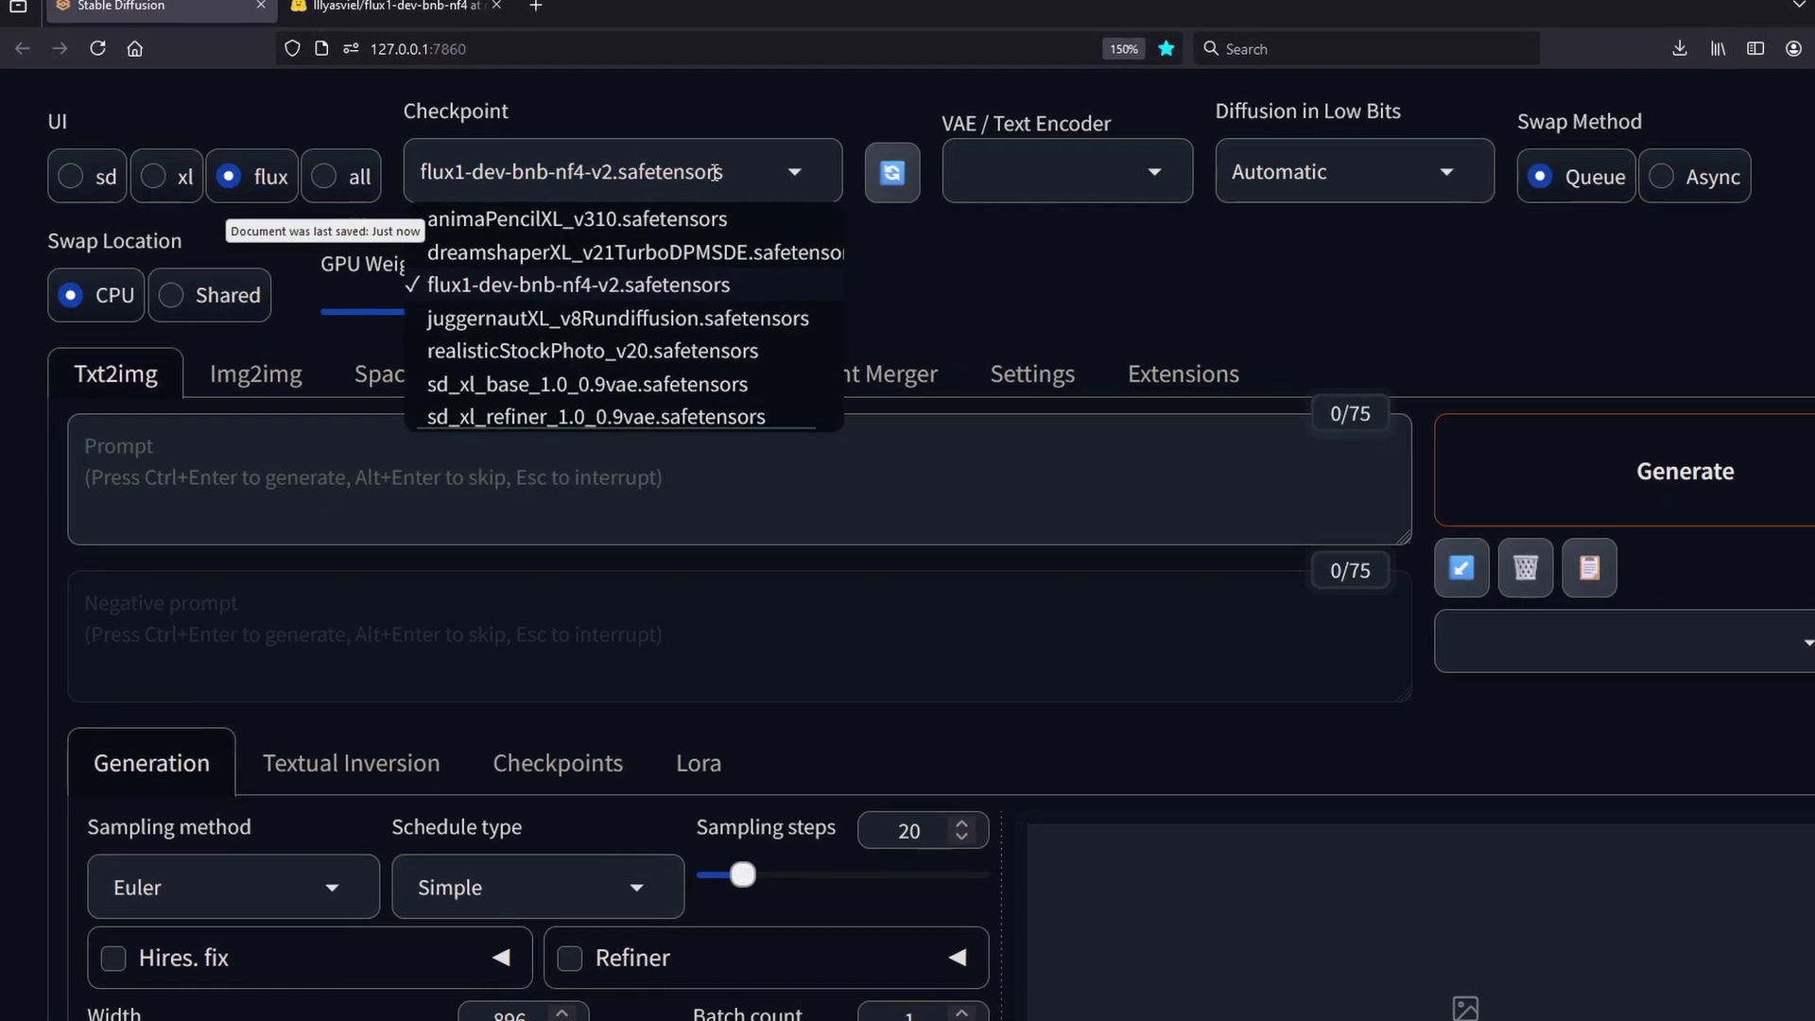
left_click(605, 286)
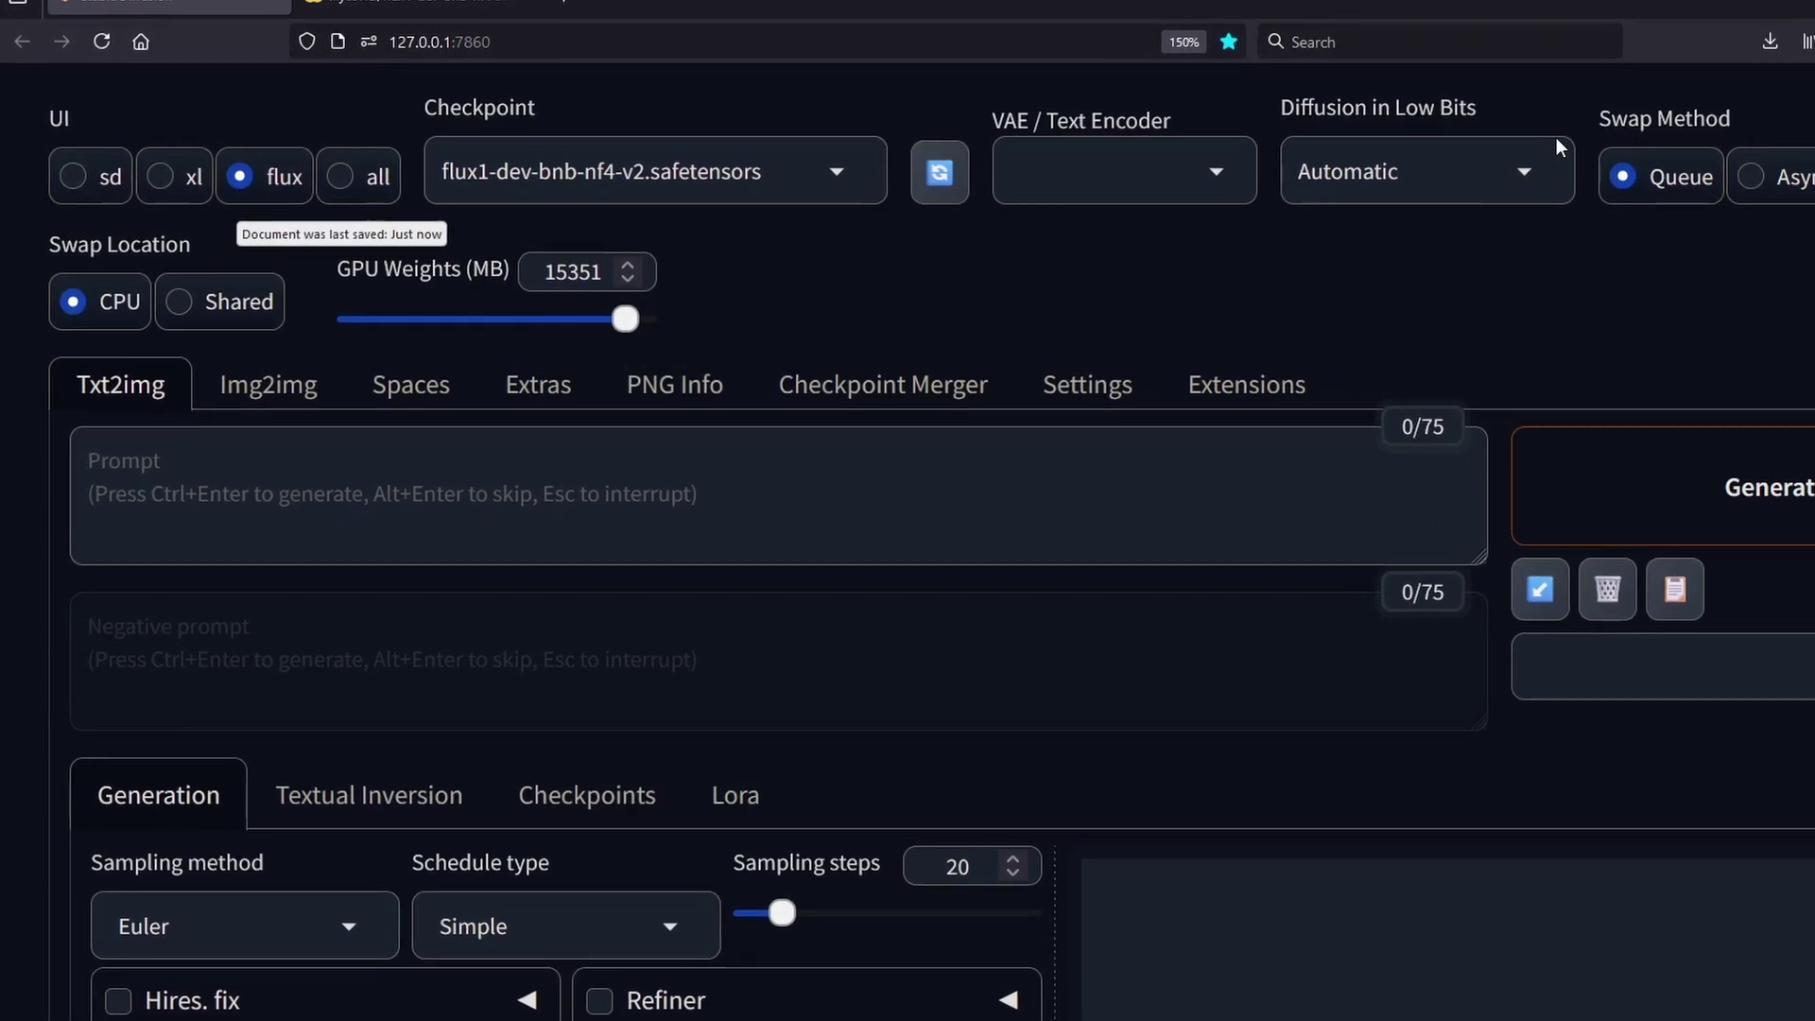
left_click(1474, 171)
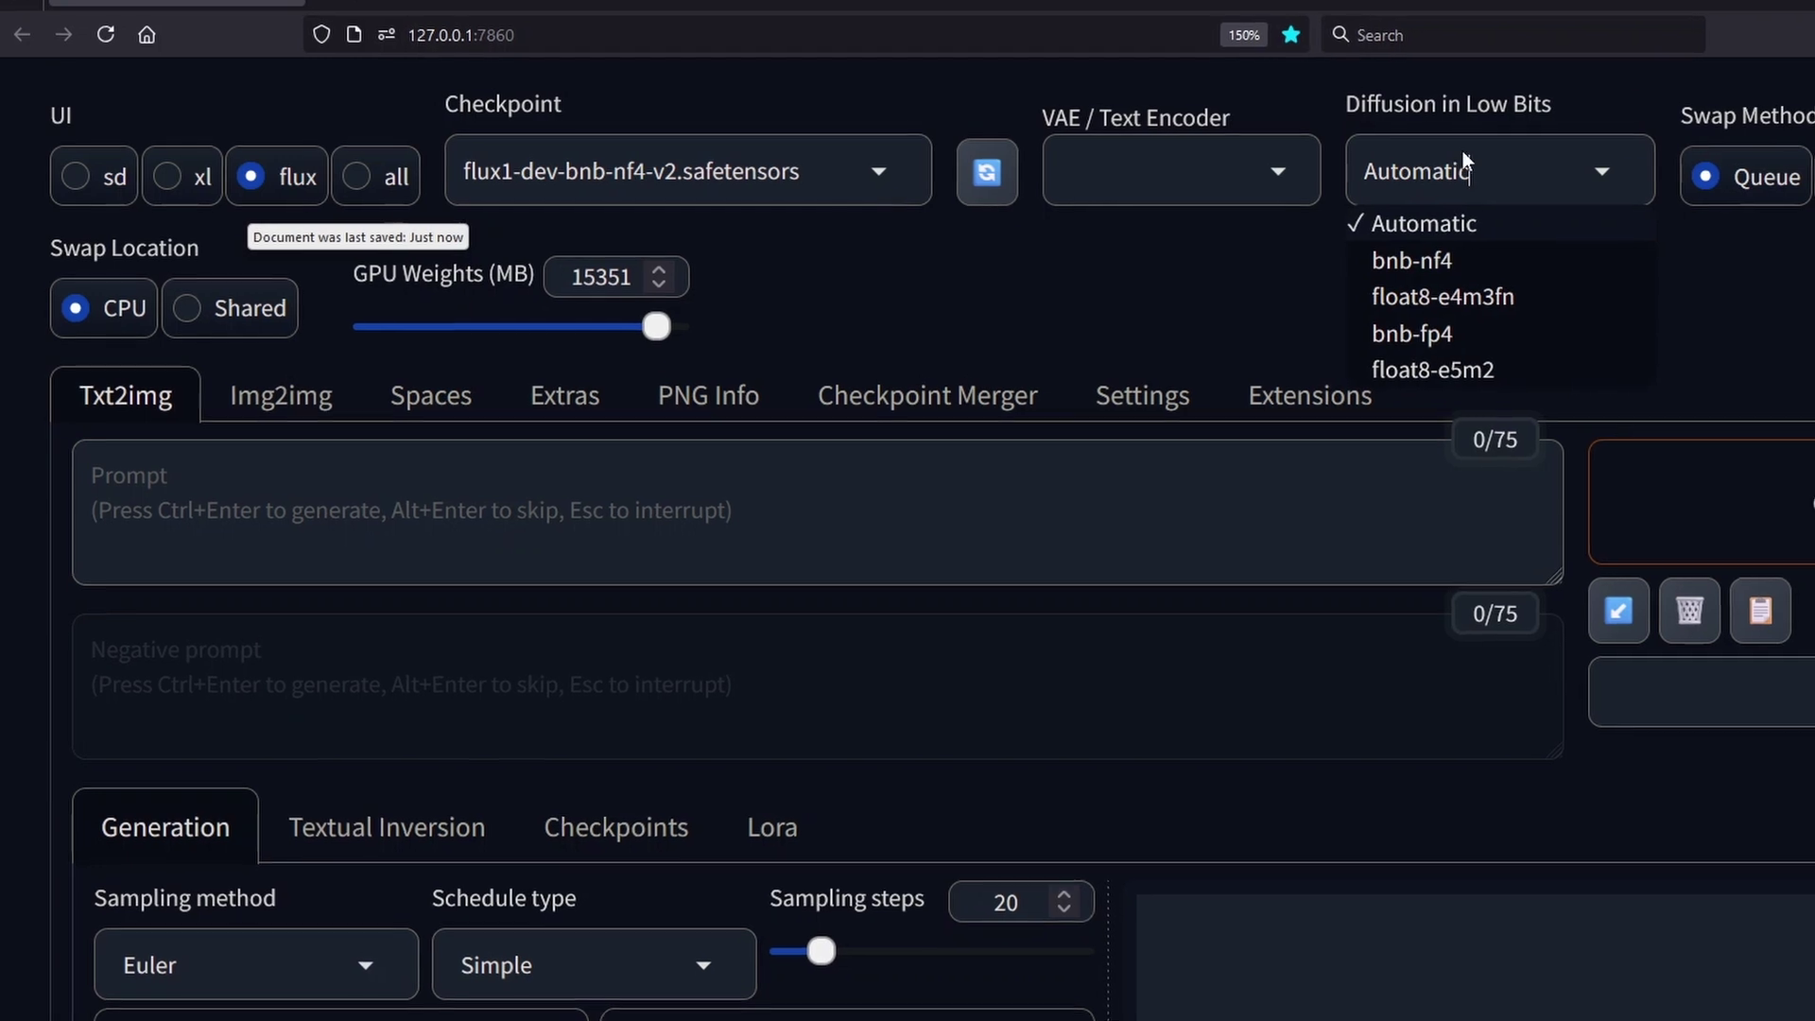
left_click(1413, 260)
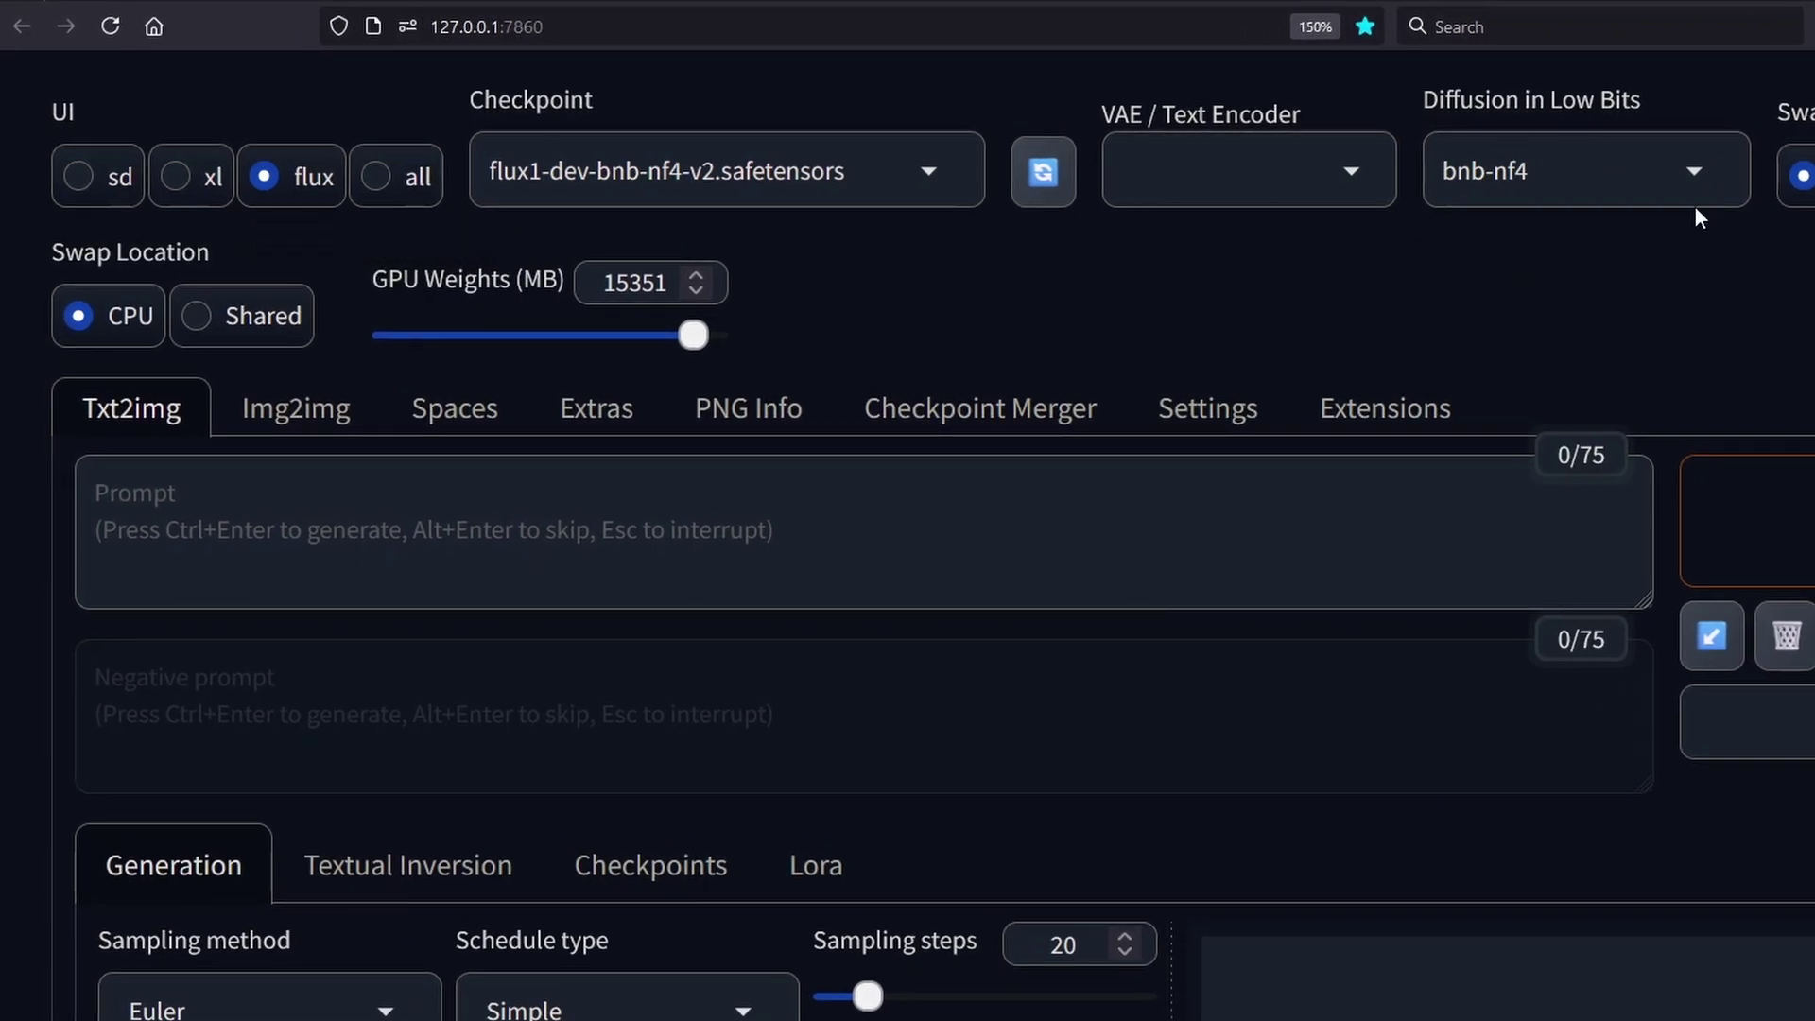
Paste the prepared NF4-Rocks flaming-sign prompt into the Prompt box.
left_click(94, 501)
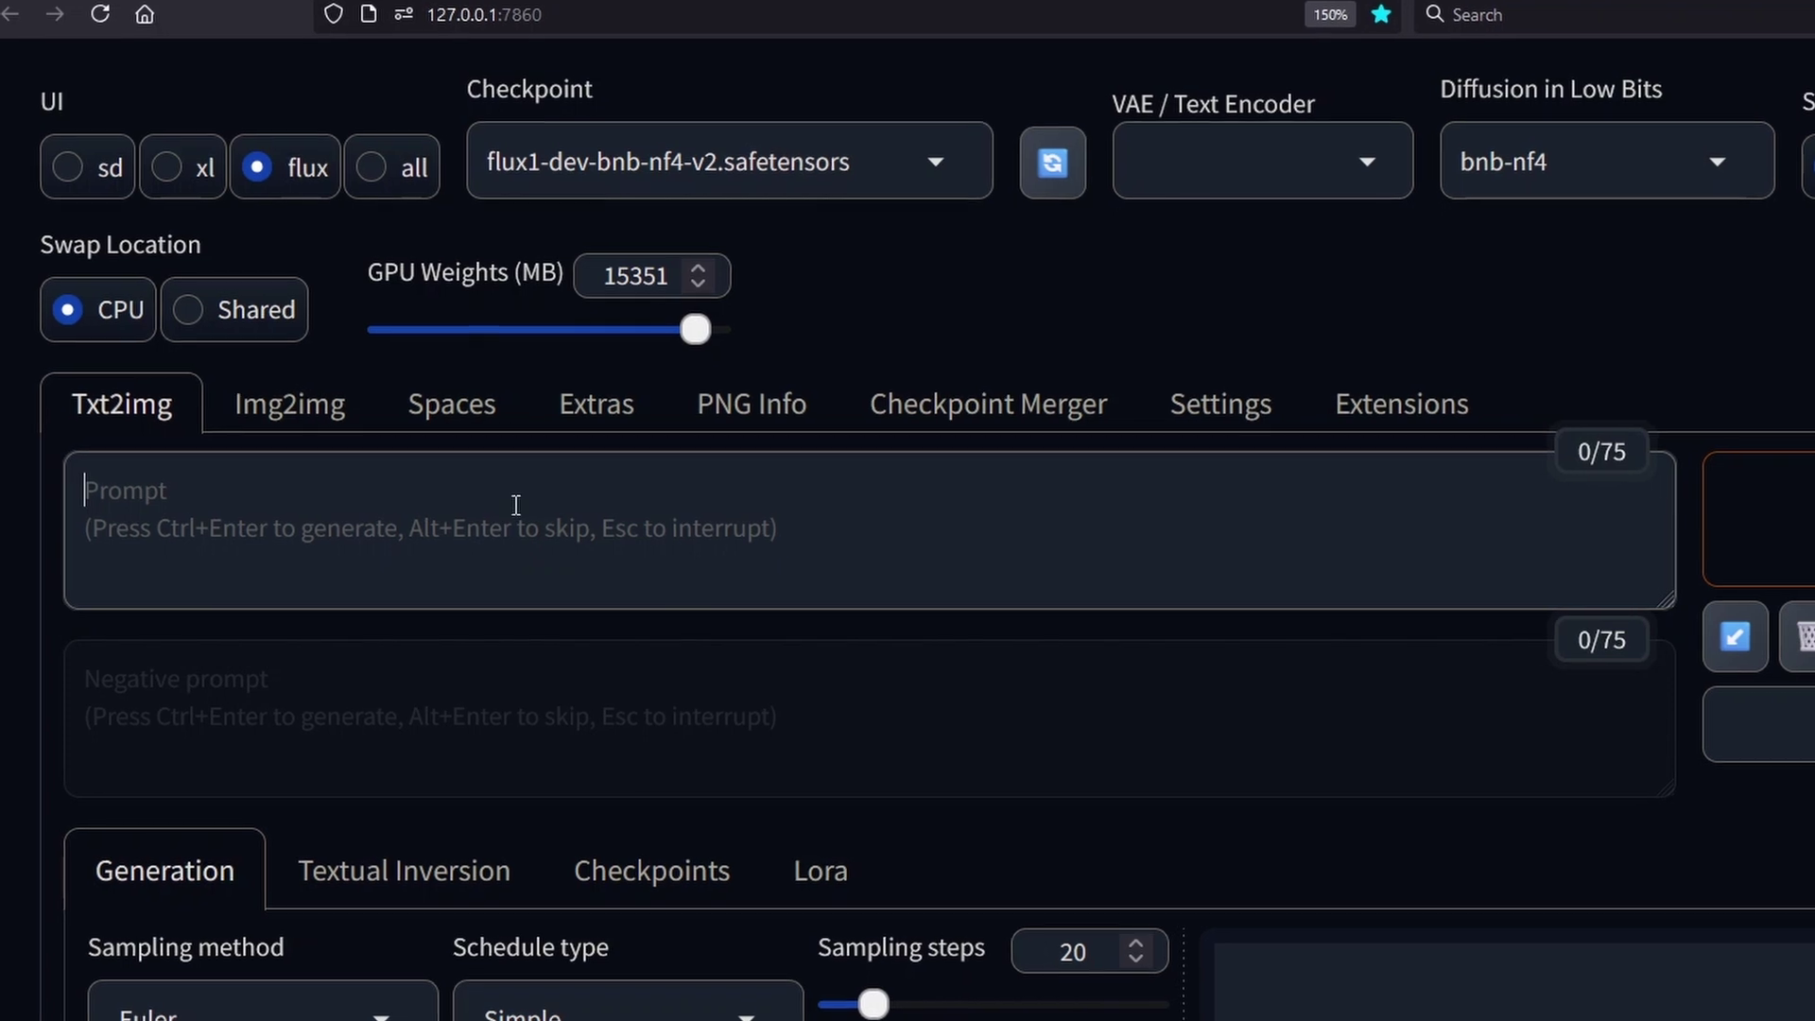
type("image of a woman in a fantasy setting, holding a flaming sign saying \"NF4-Rocks\"")
left_click_drag(66, 482, 424, 558)
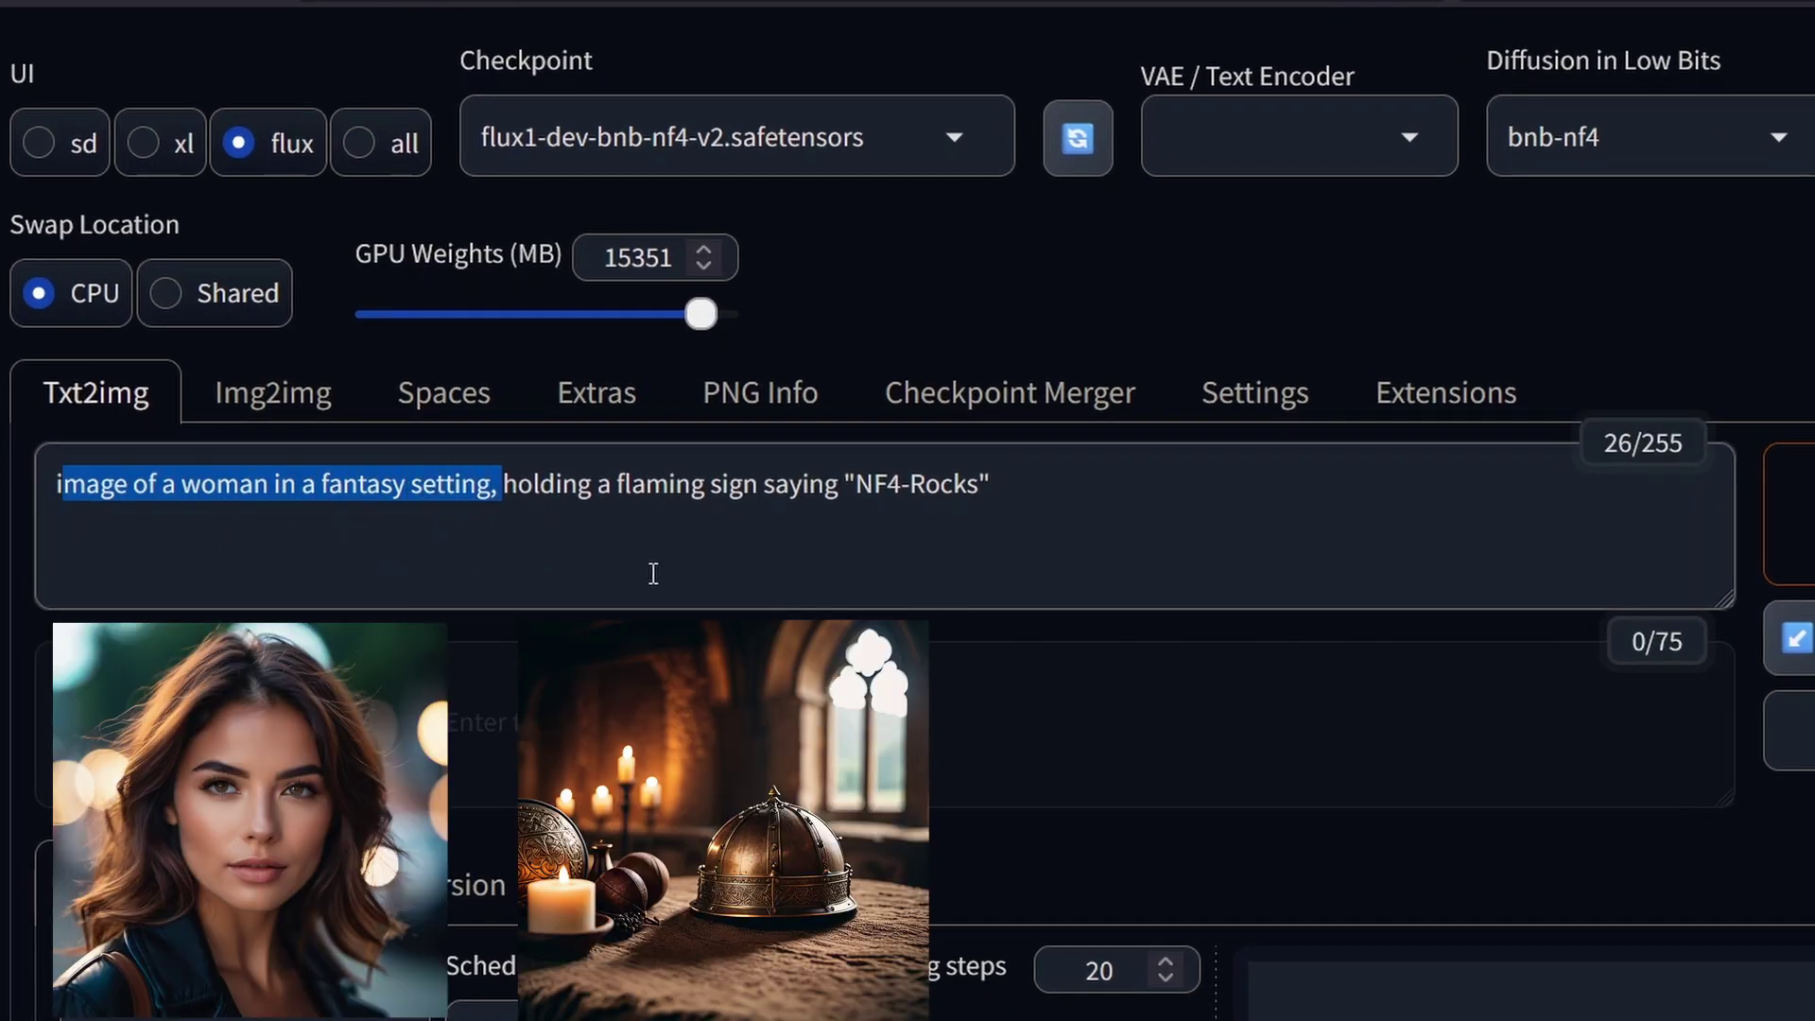
left_click(669, 484)
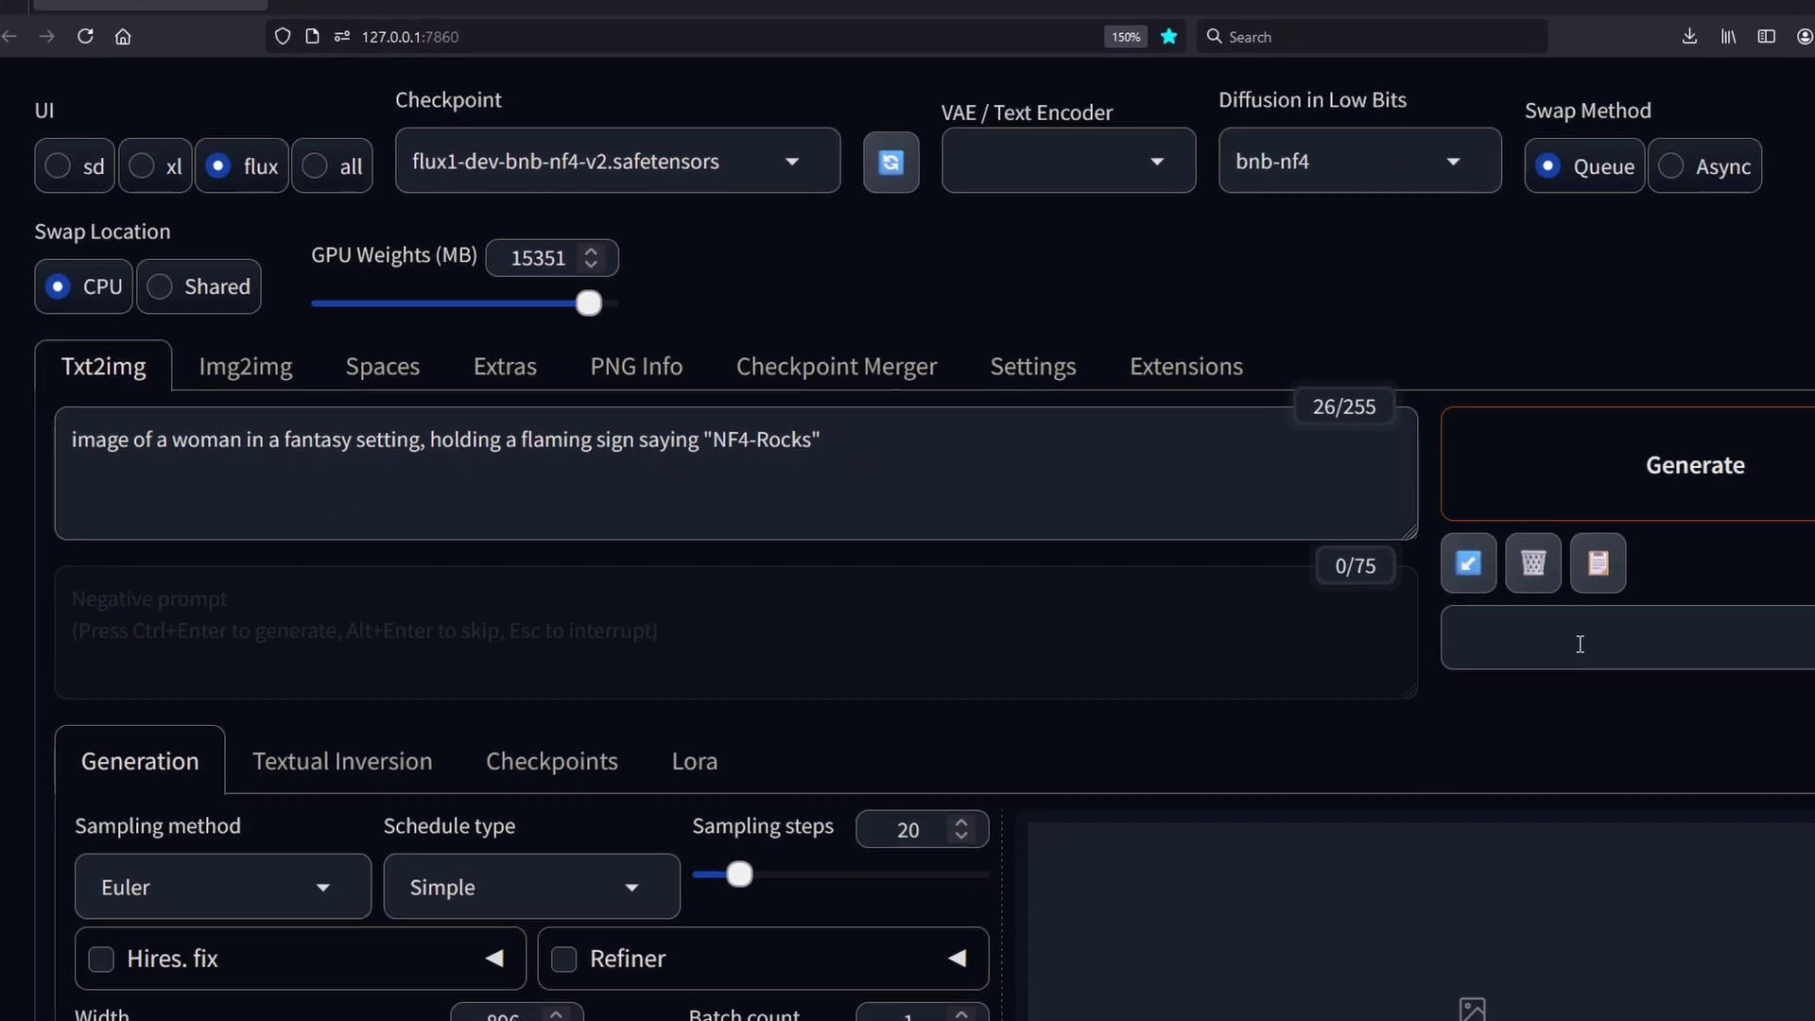
Apply the sai-photographic style to expand the prompt and add its negative prompt.
left_click(1718, 687)
type("phot")
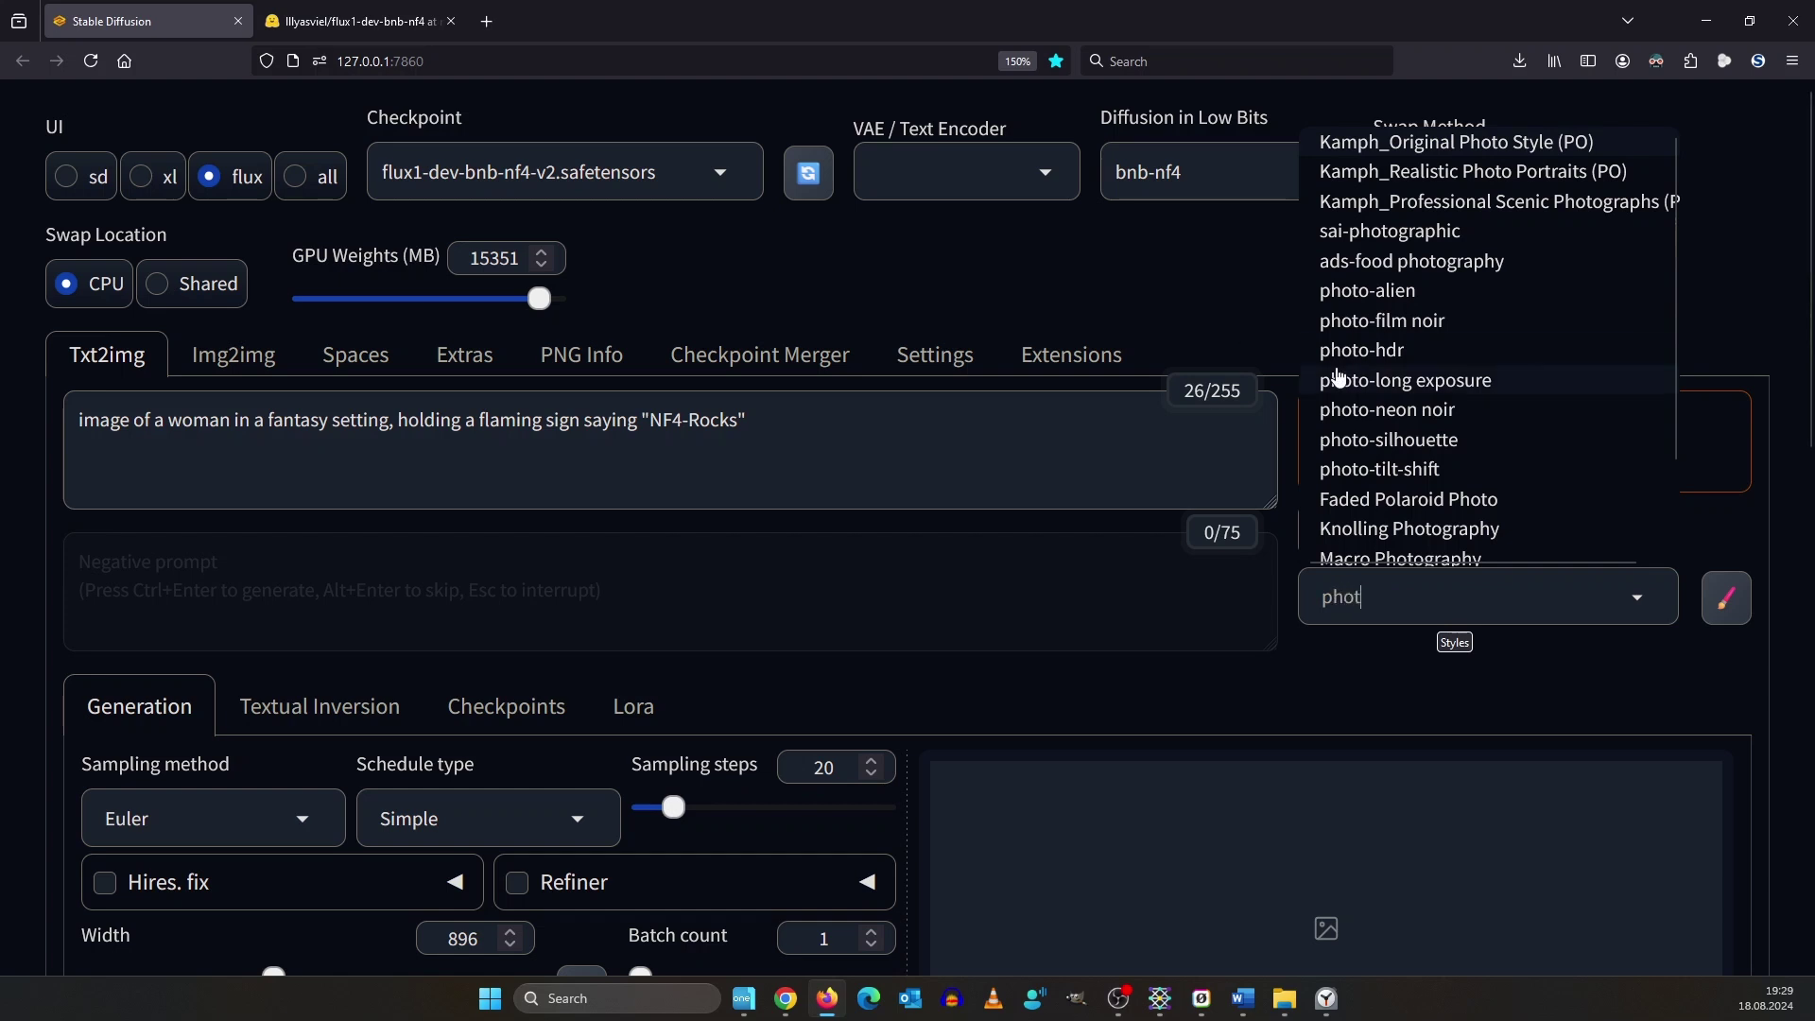
left_click(1412, 233)
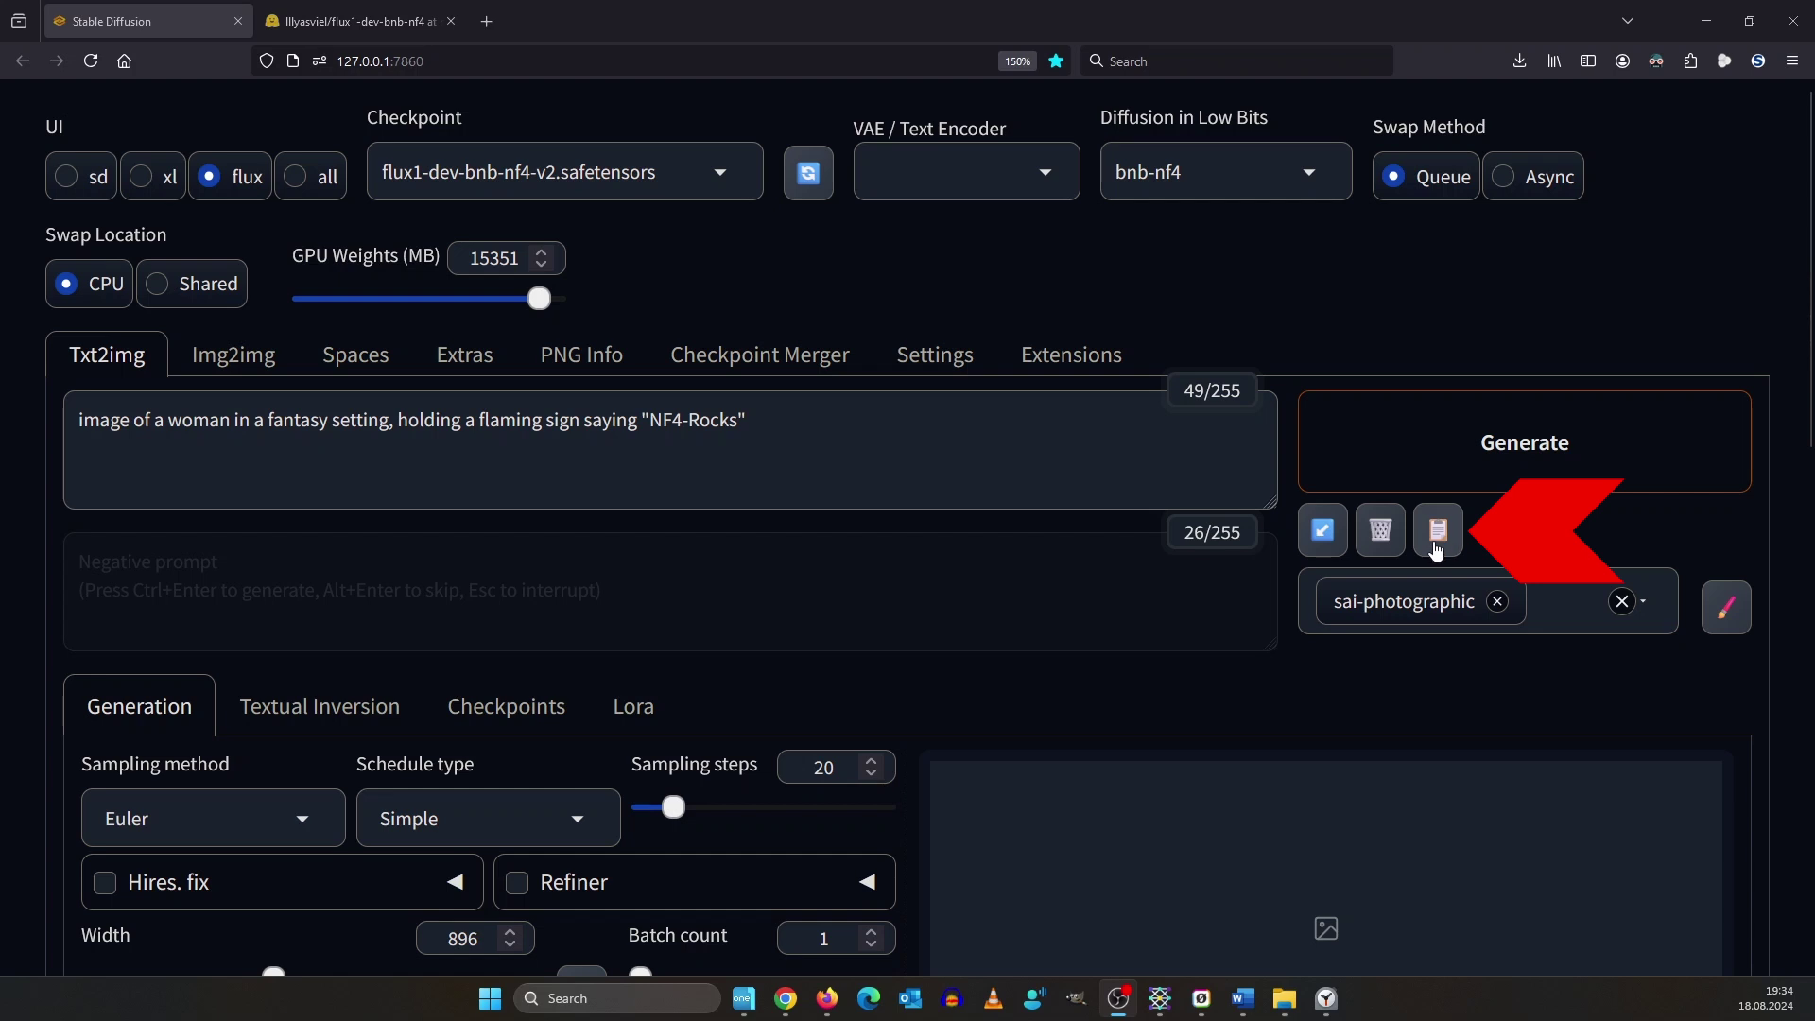
left_click(1439, 530)
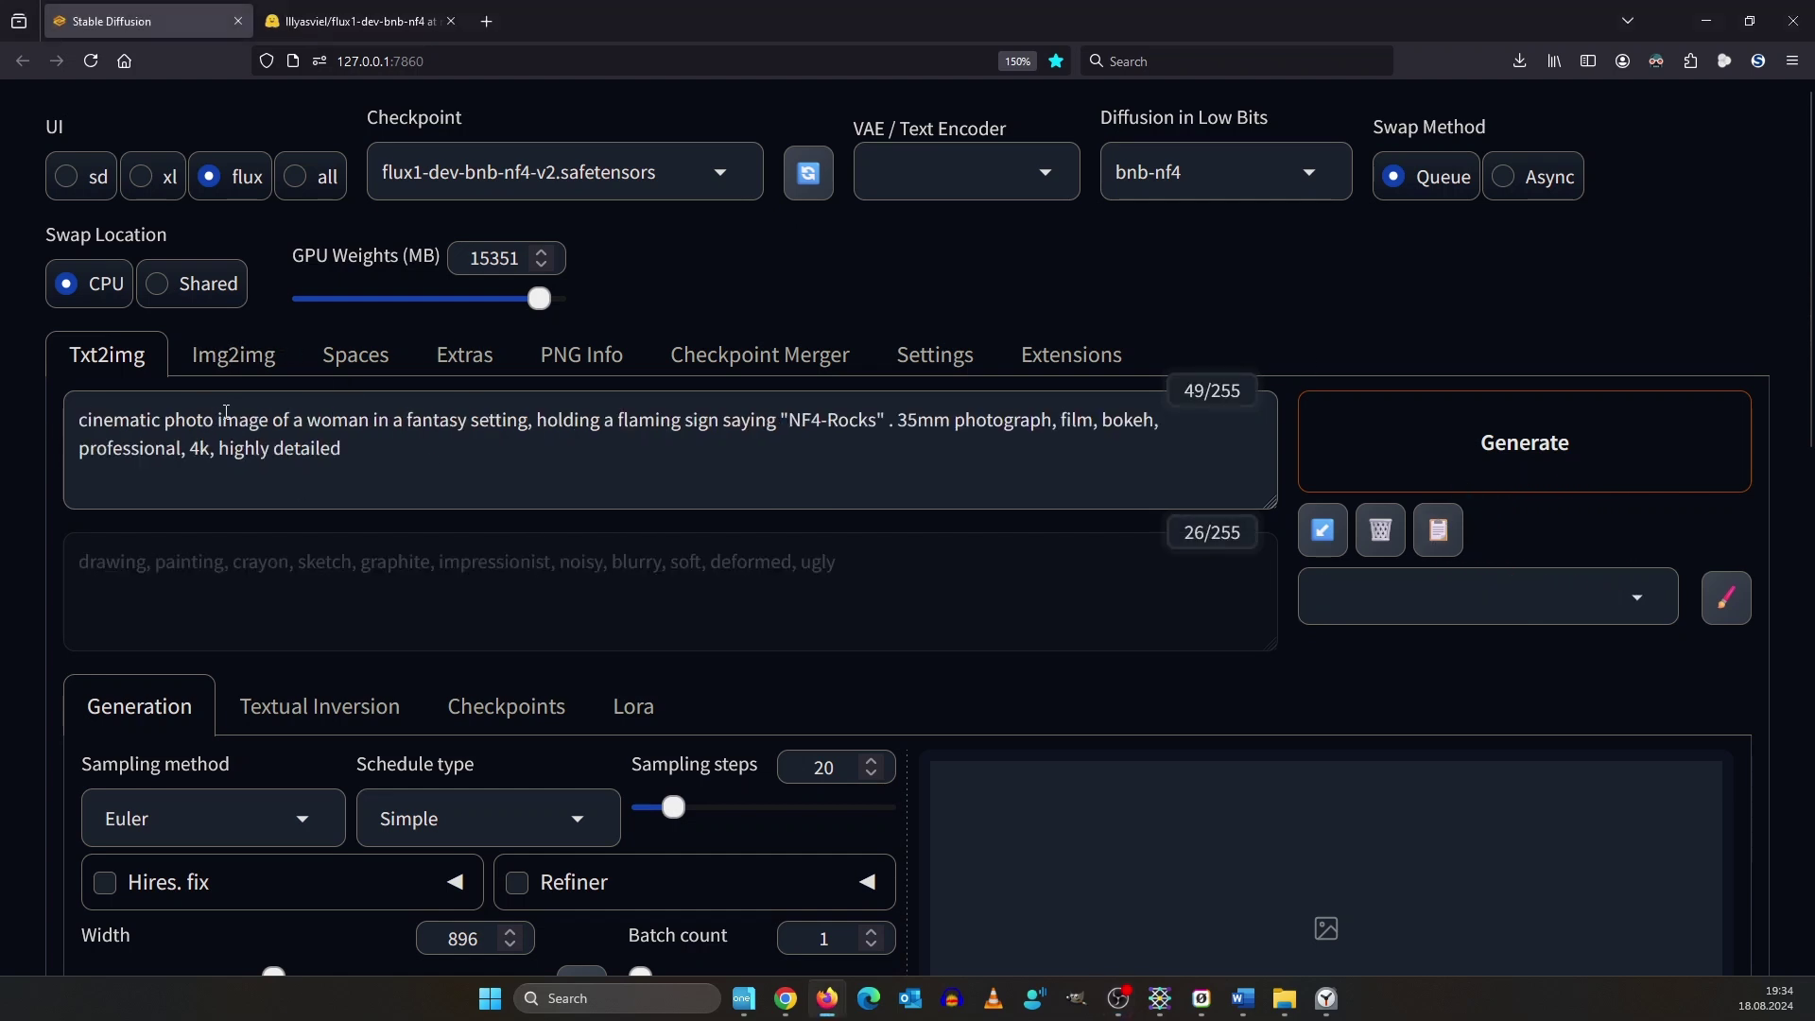
Swap width and height to get a landscape 1152×896 image size.
left_click_drag(226, 413, 342, 448)
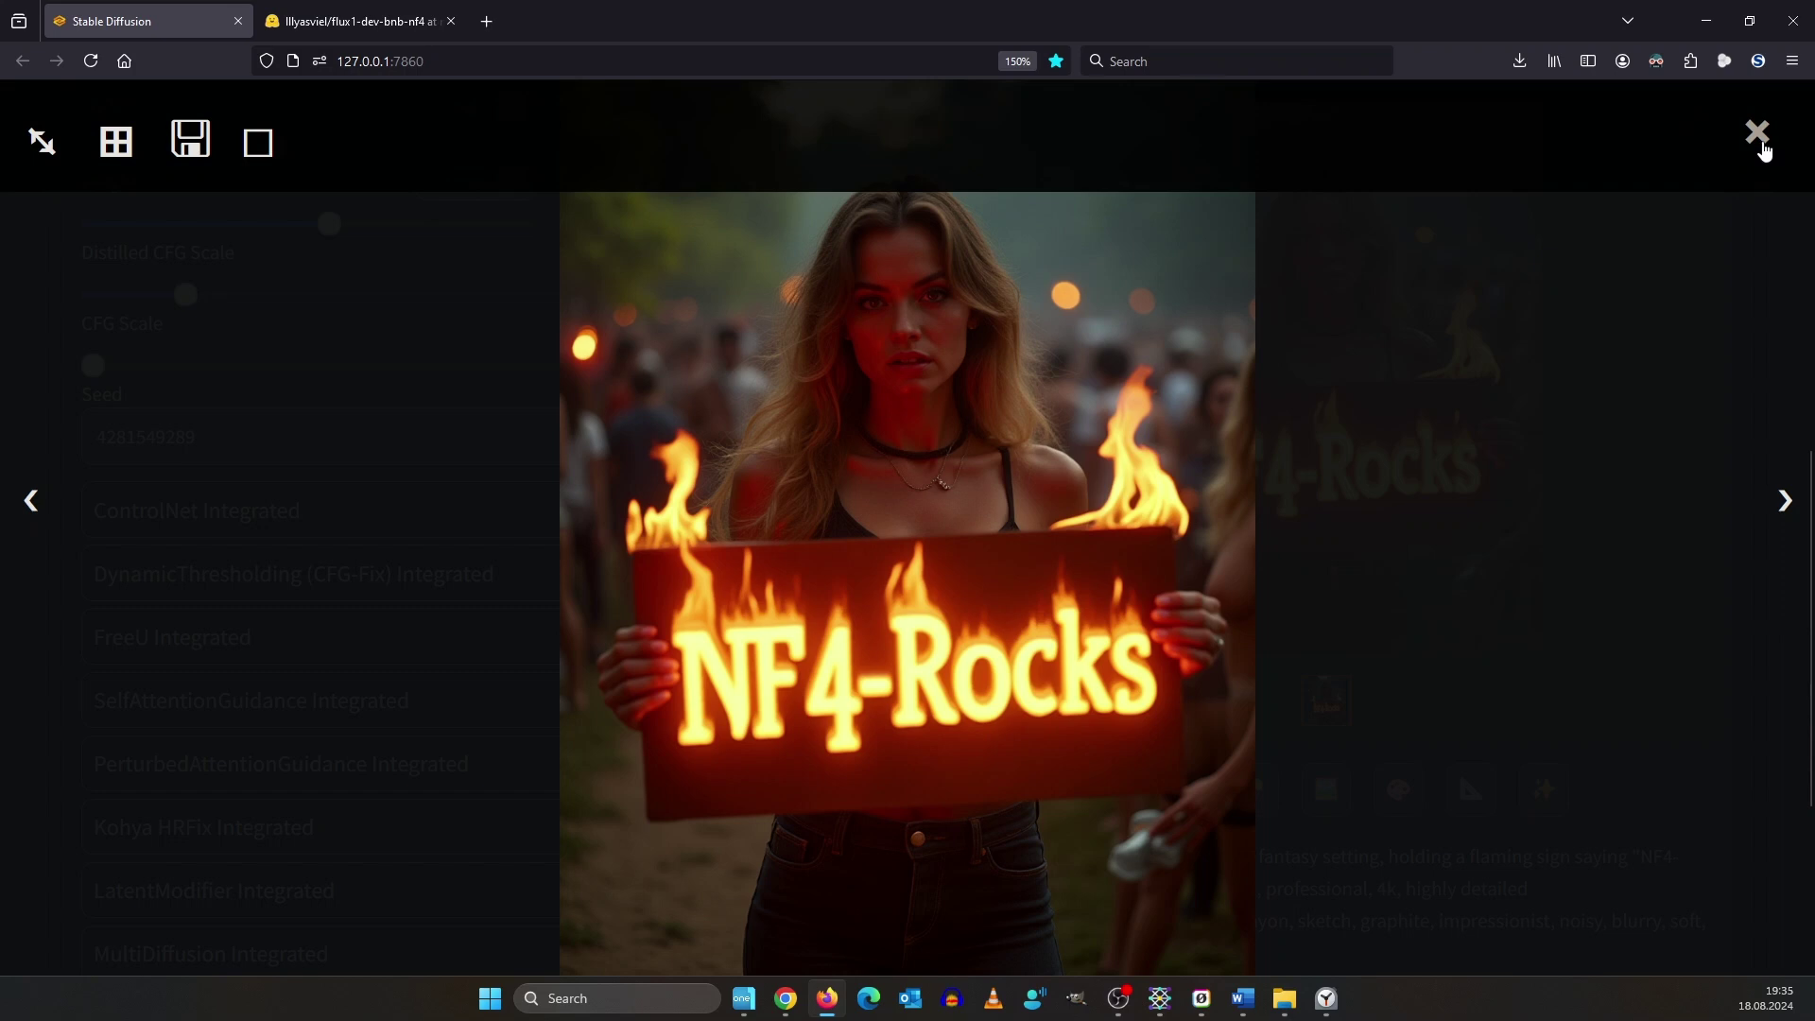
left_click(1758, 140)
scroll(725, 524, "up", 3)
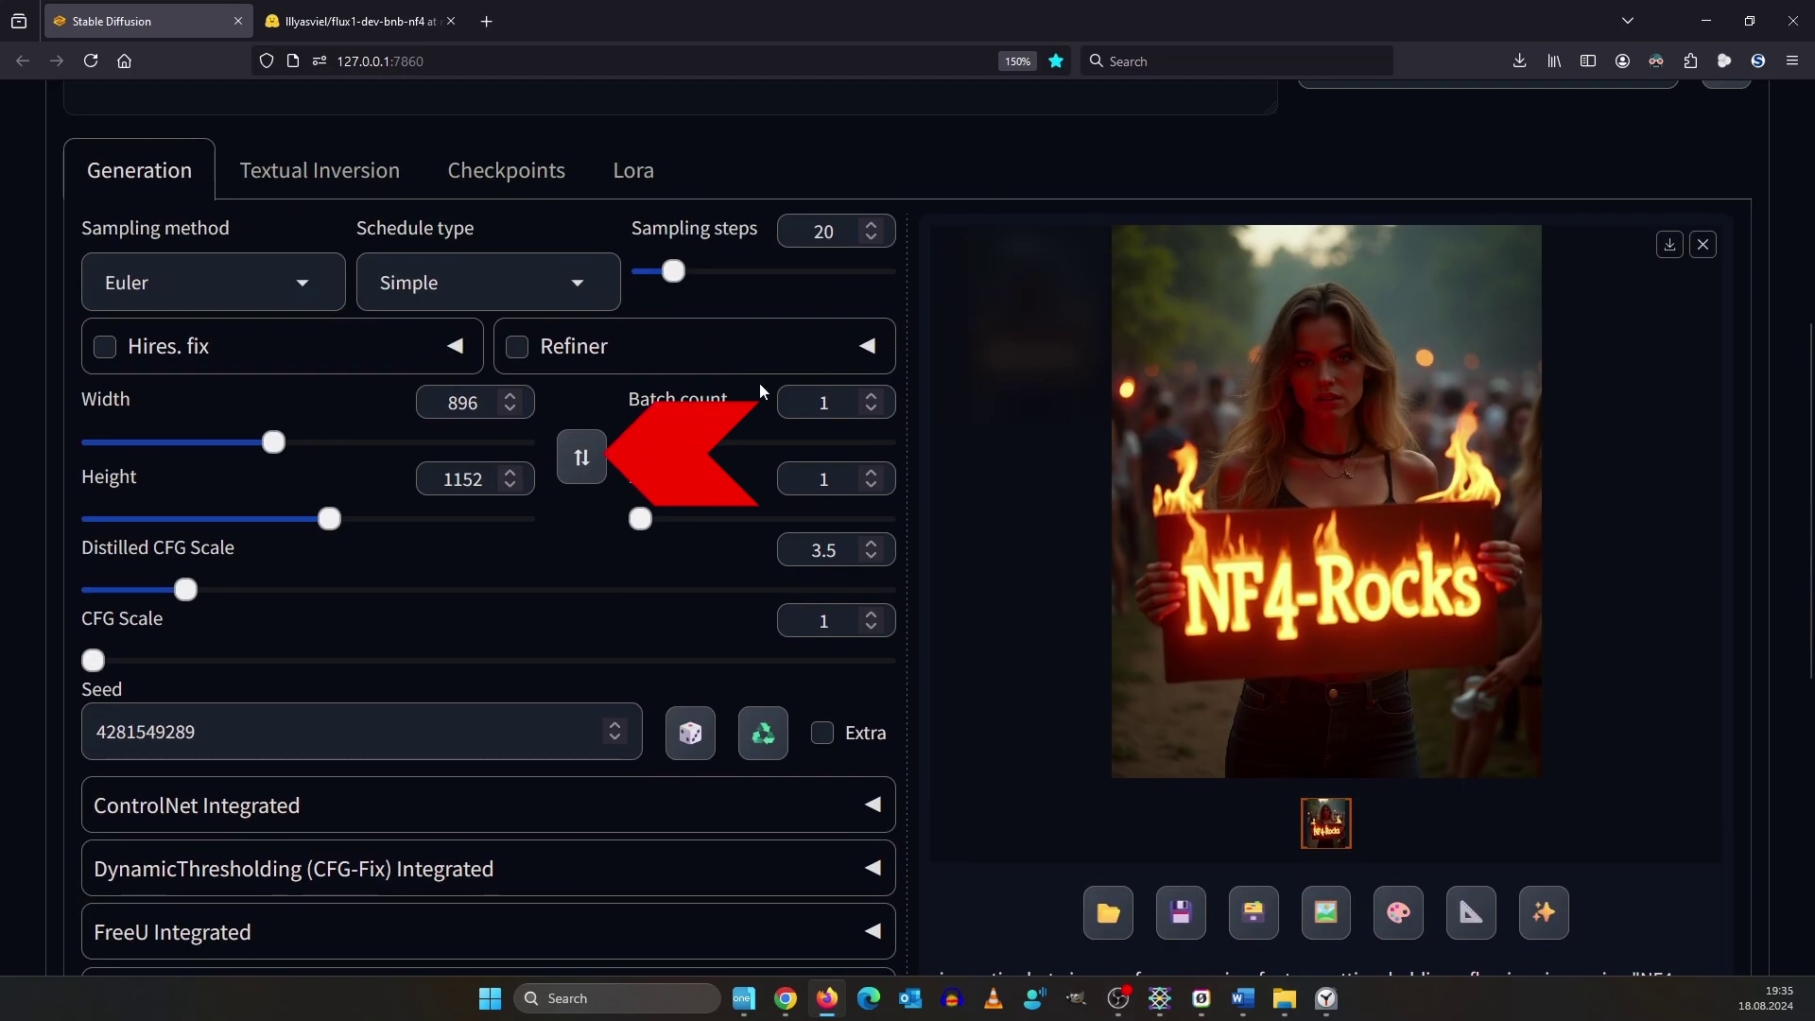
left_click(580, 454)
scroll(1159, 740, "up", 5)
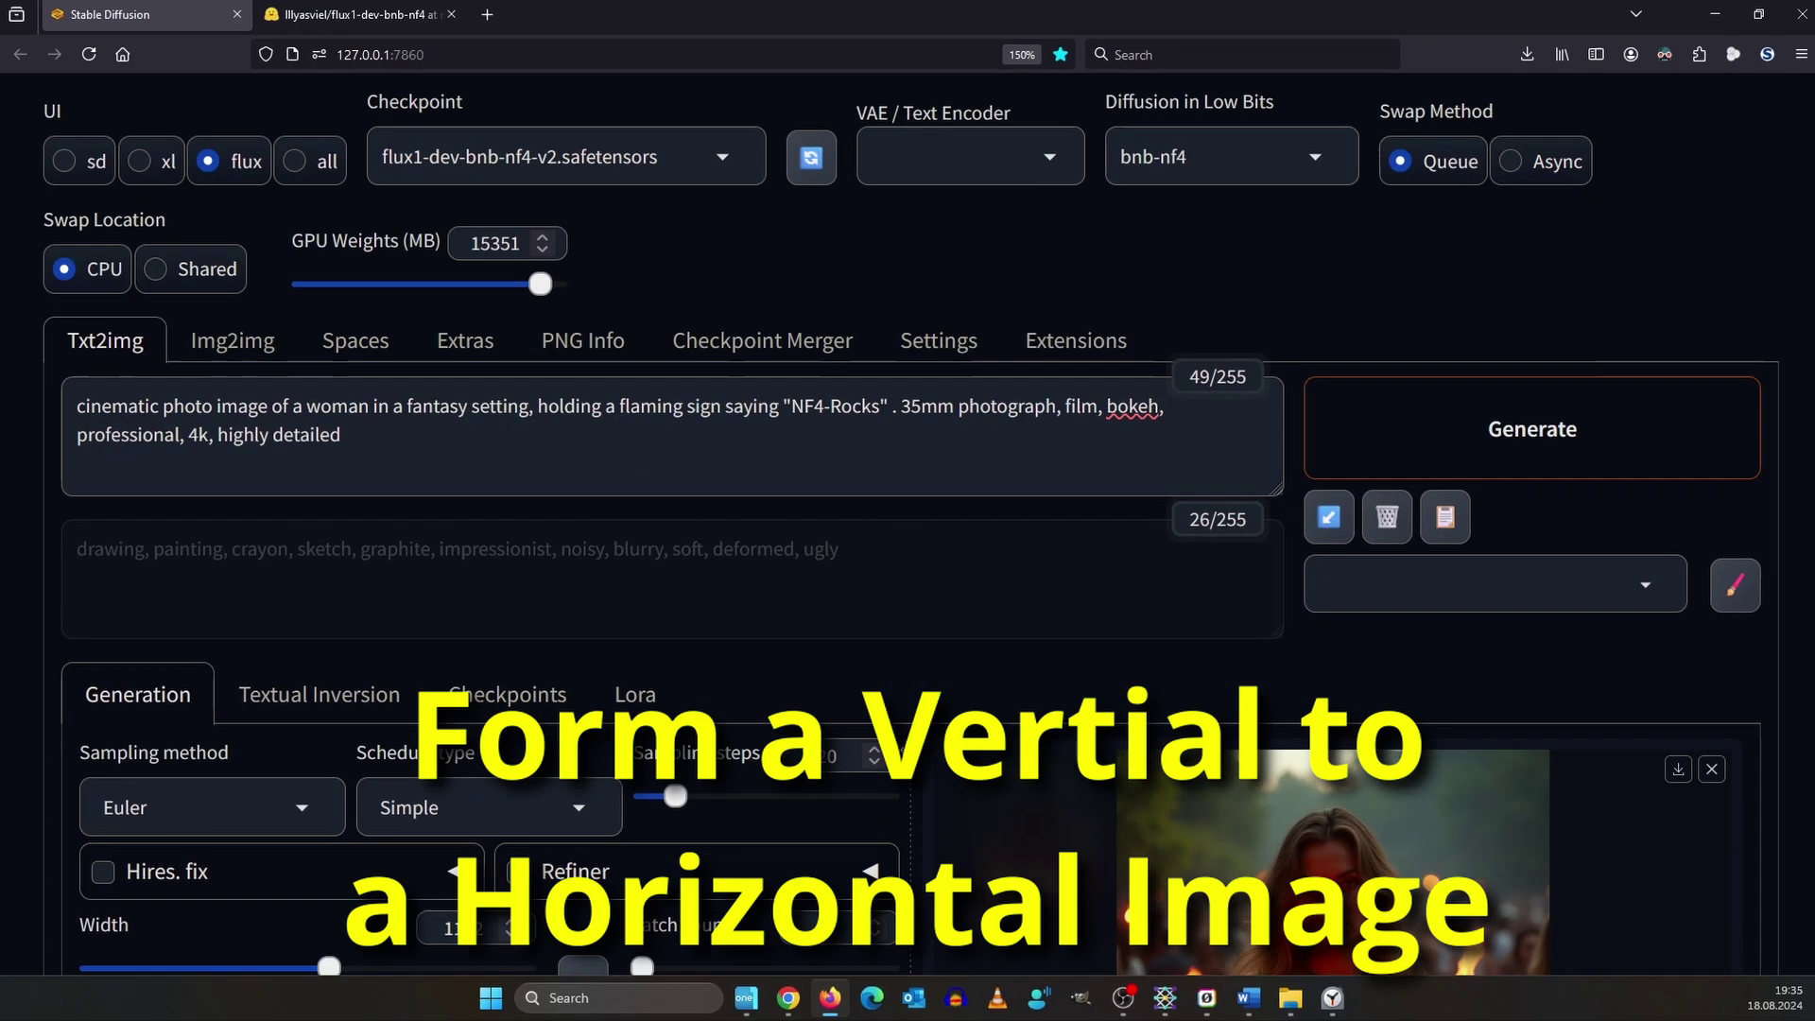
scroll(1159, 740, "down", 3)
Set 25 sampling steps and batch count 4, generate, and view a result.
left_click(868, 461)
left_click(869, 462)
left_click(869, 462)
left_click(868, 461)
left_click(913, 419)
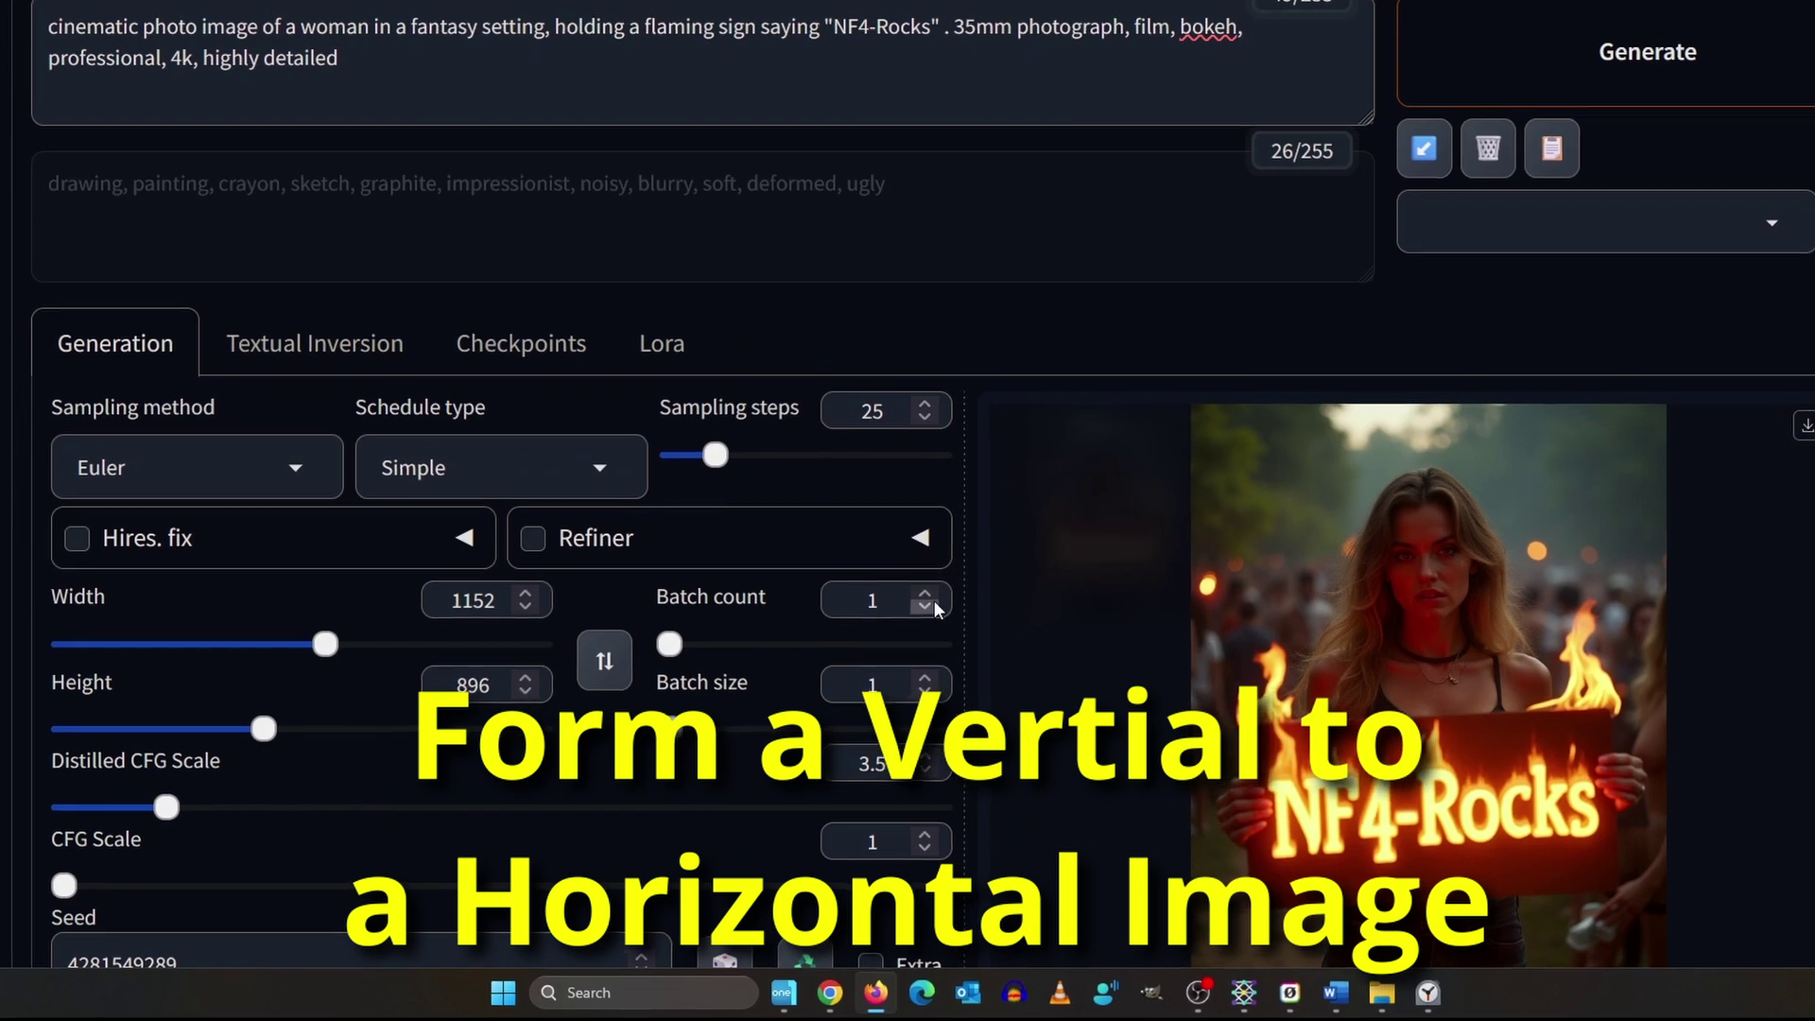
left_click(912, 603)
left_click(912, 603)
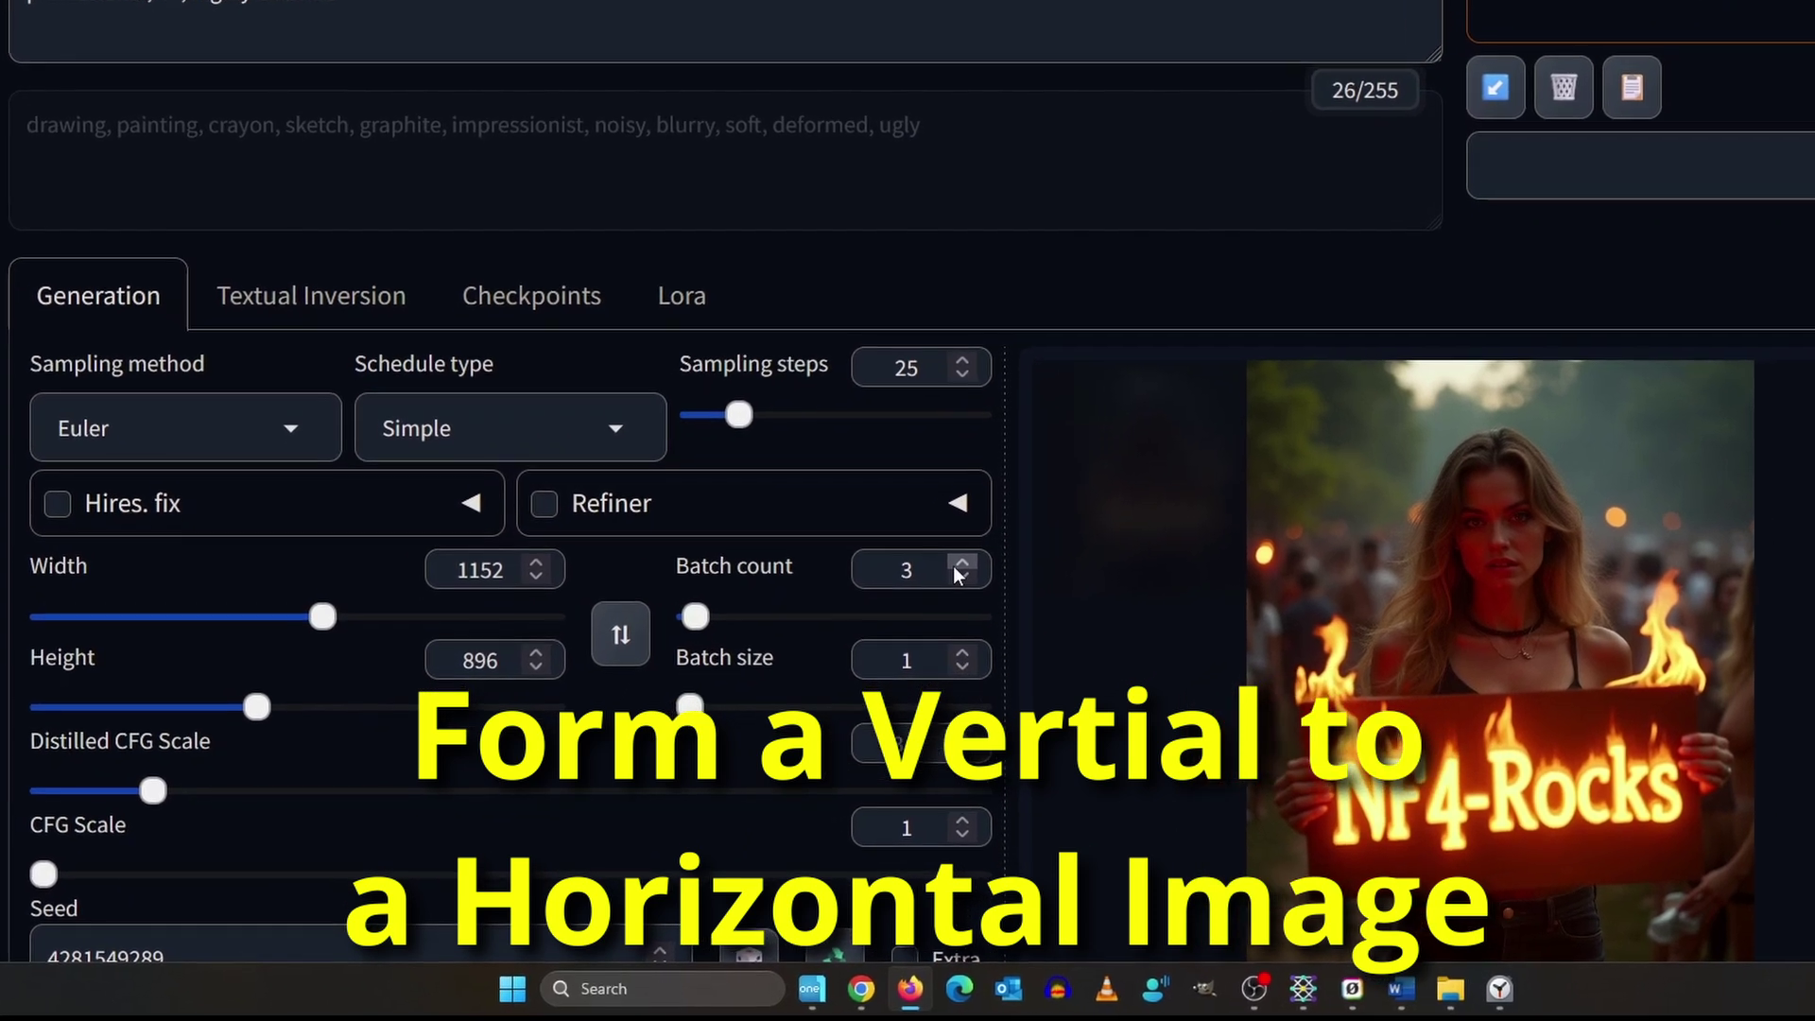
left_click(959, 563)
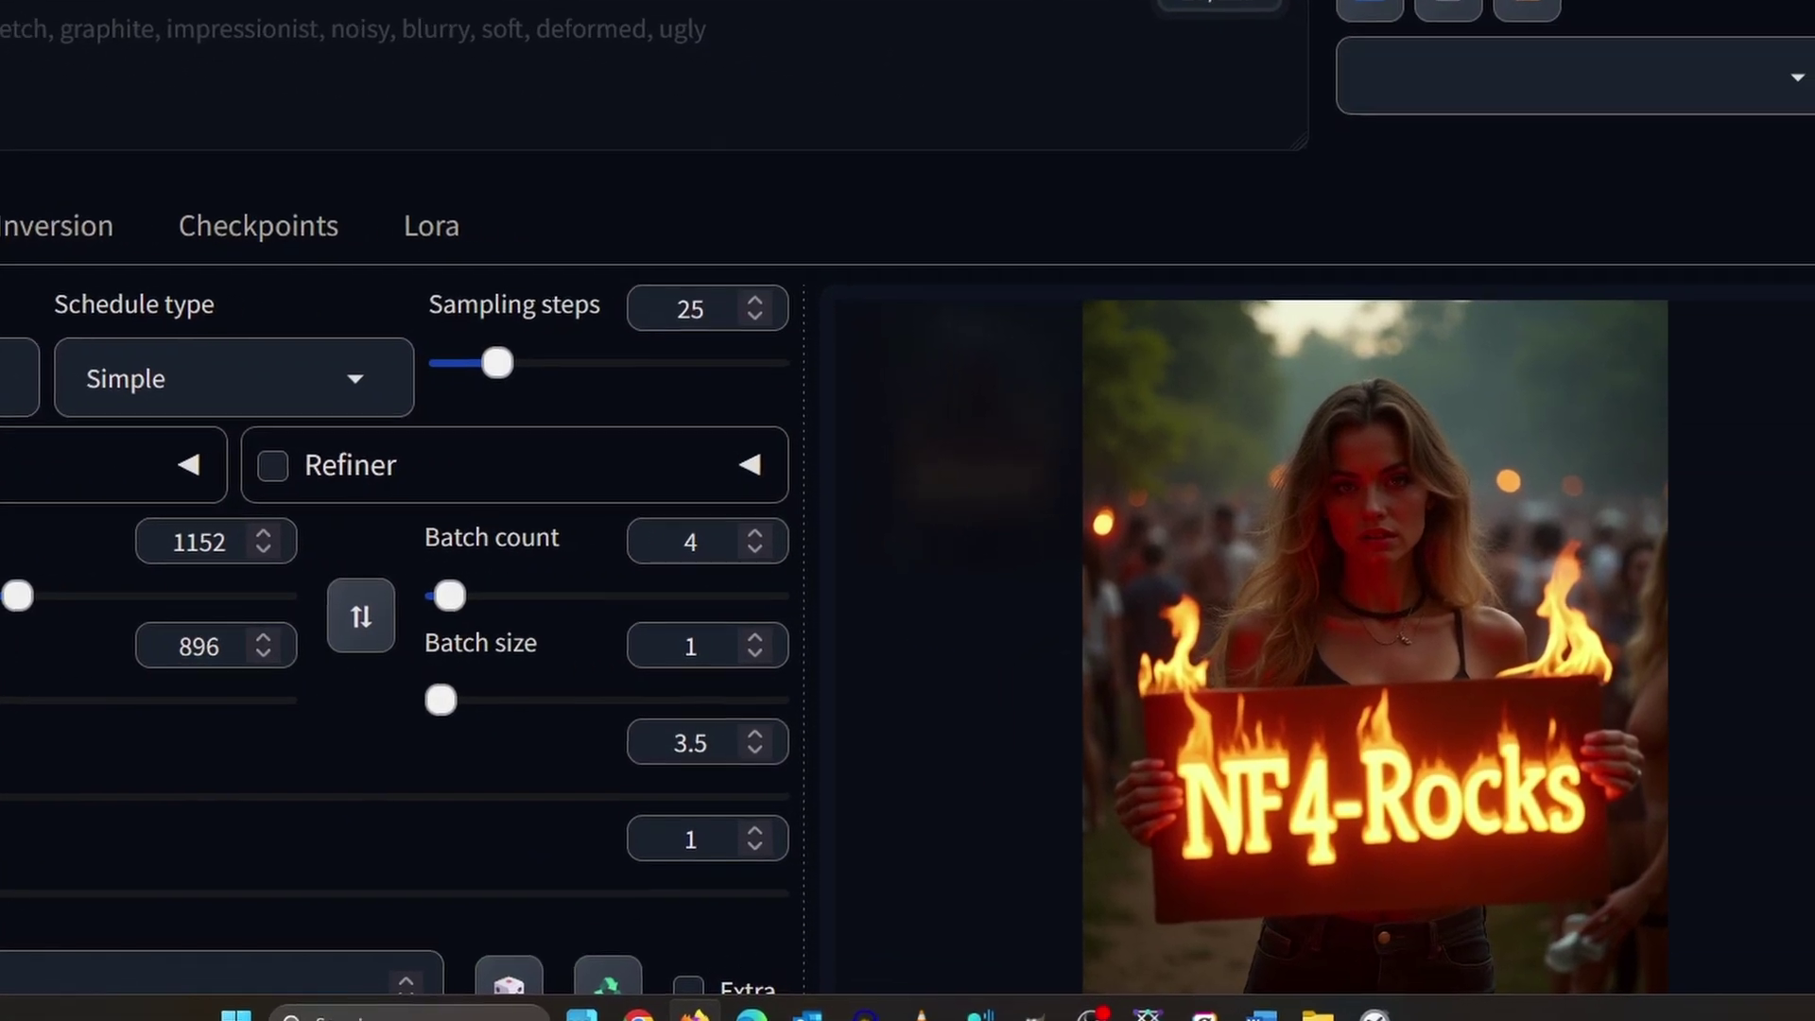
key("ctrl+Return")
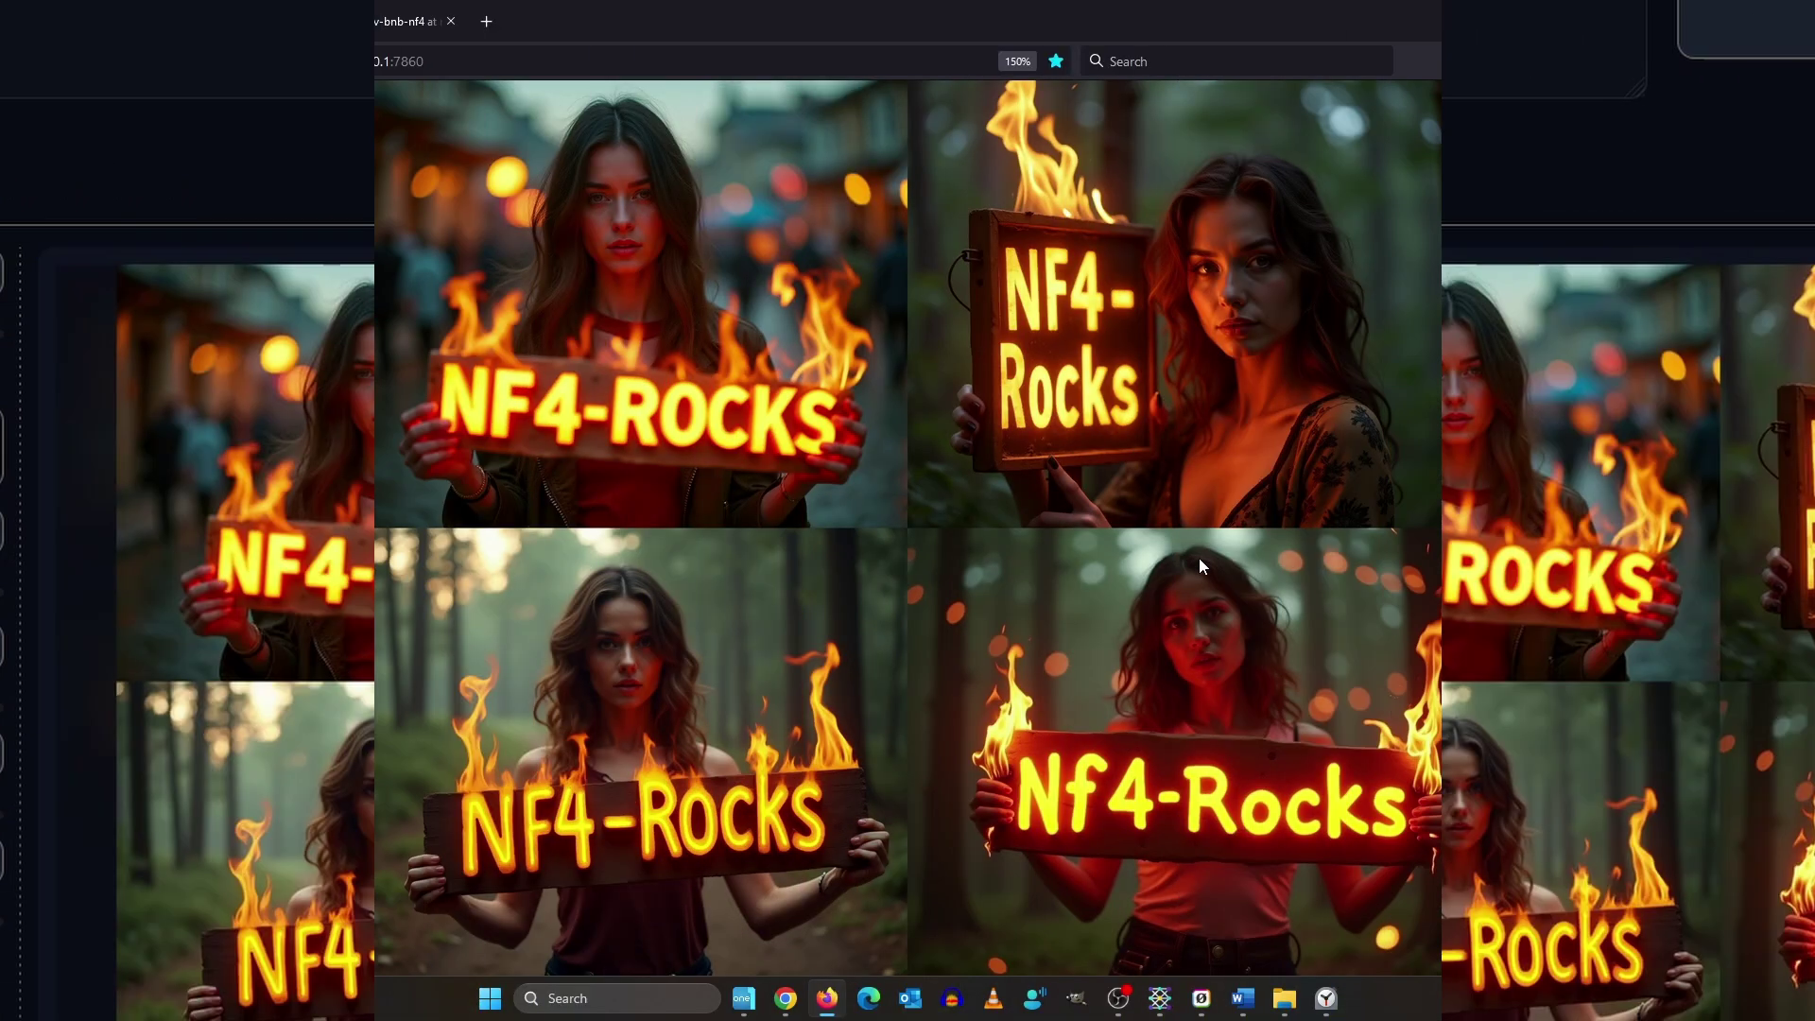
key("Escape")
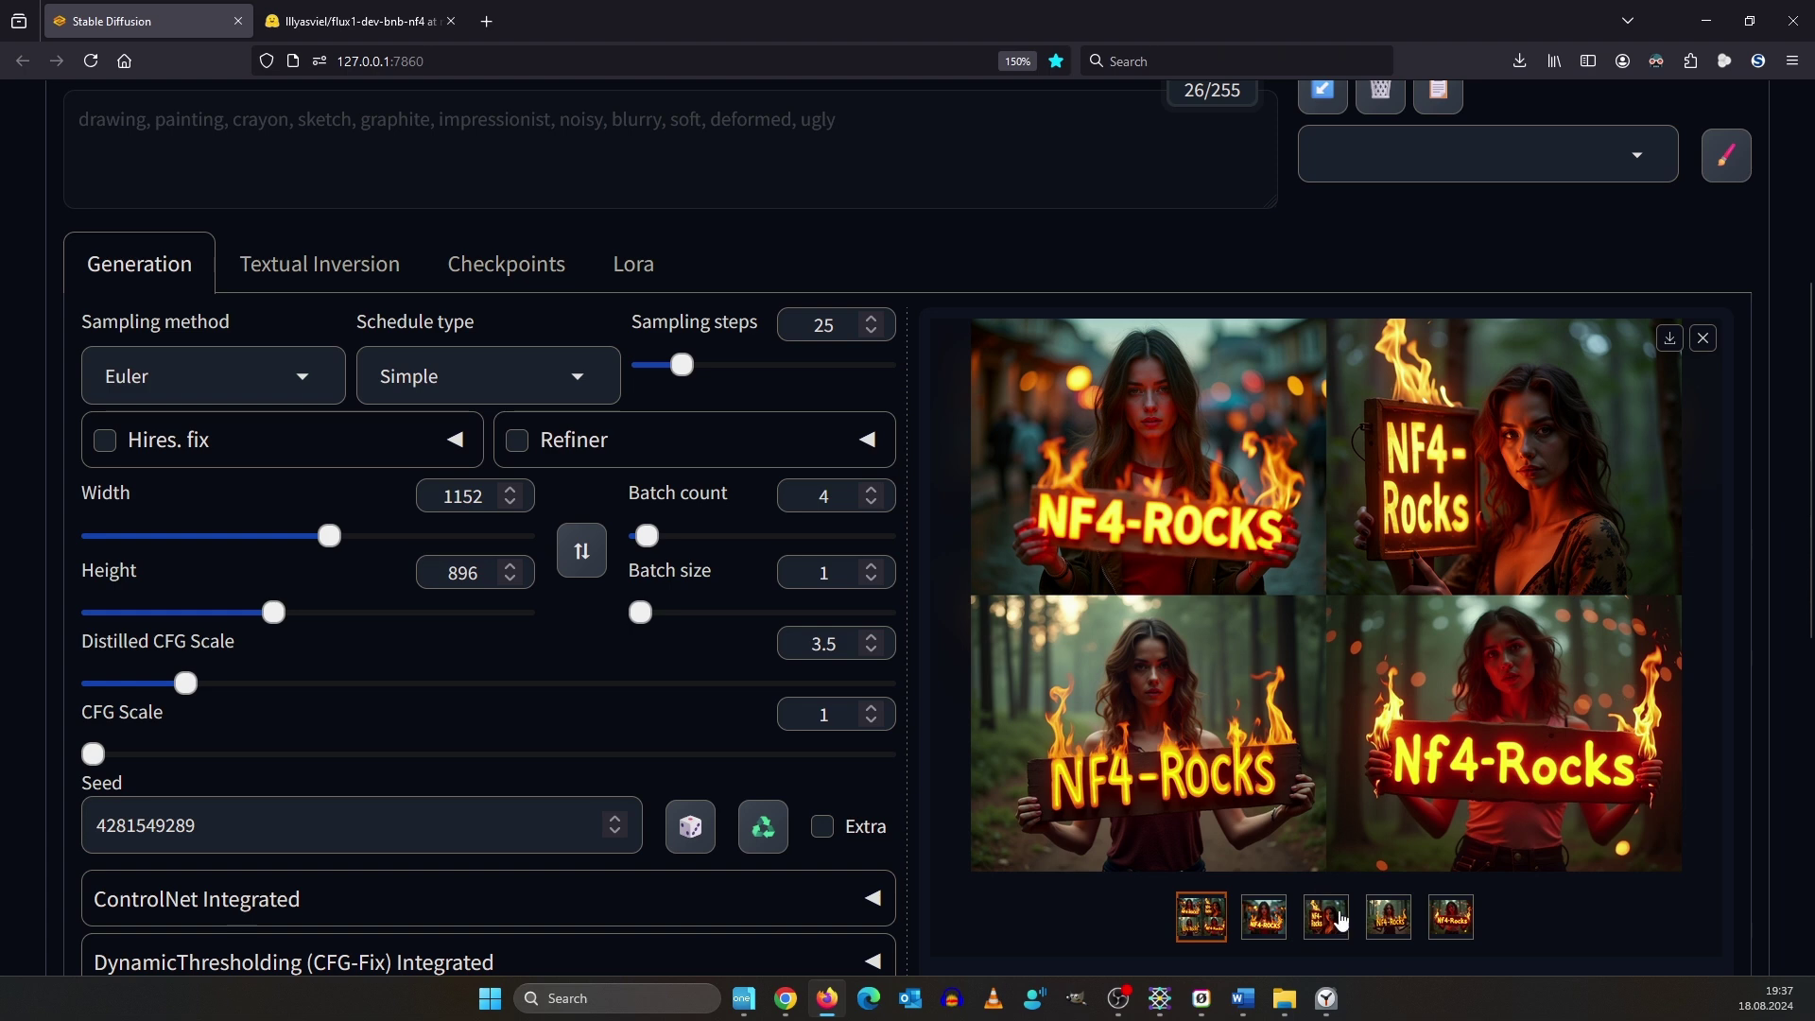
left_click(1338, 917)
View the fiery sorceress image full-screen, then switch to ChatGPT's empty chat in Edge.
left_click(1332, 649)
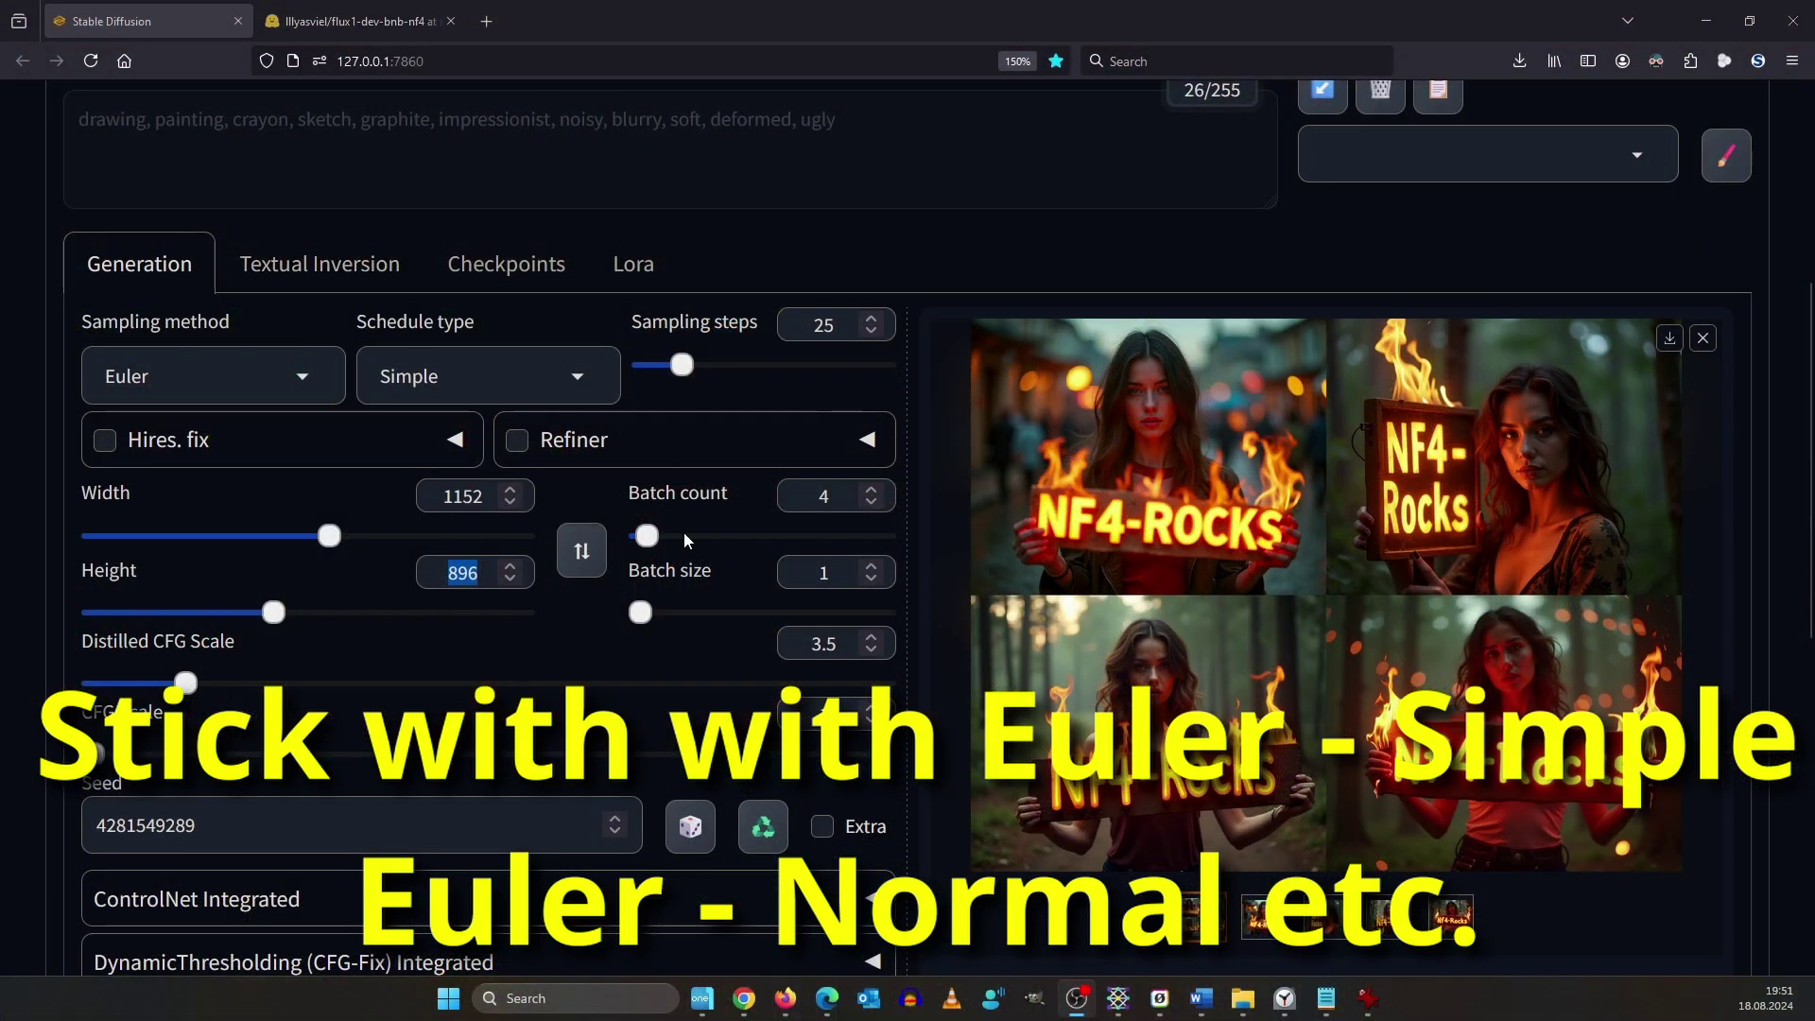
scroll(255, 439, "up", 2)
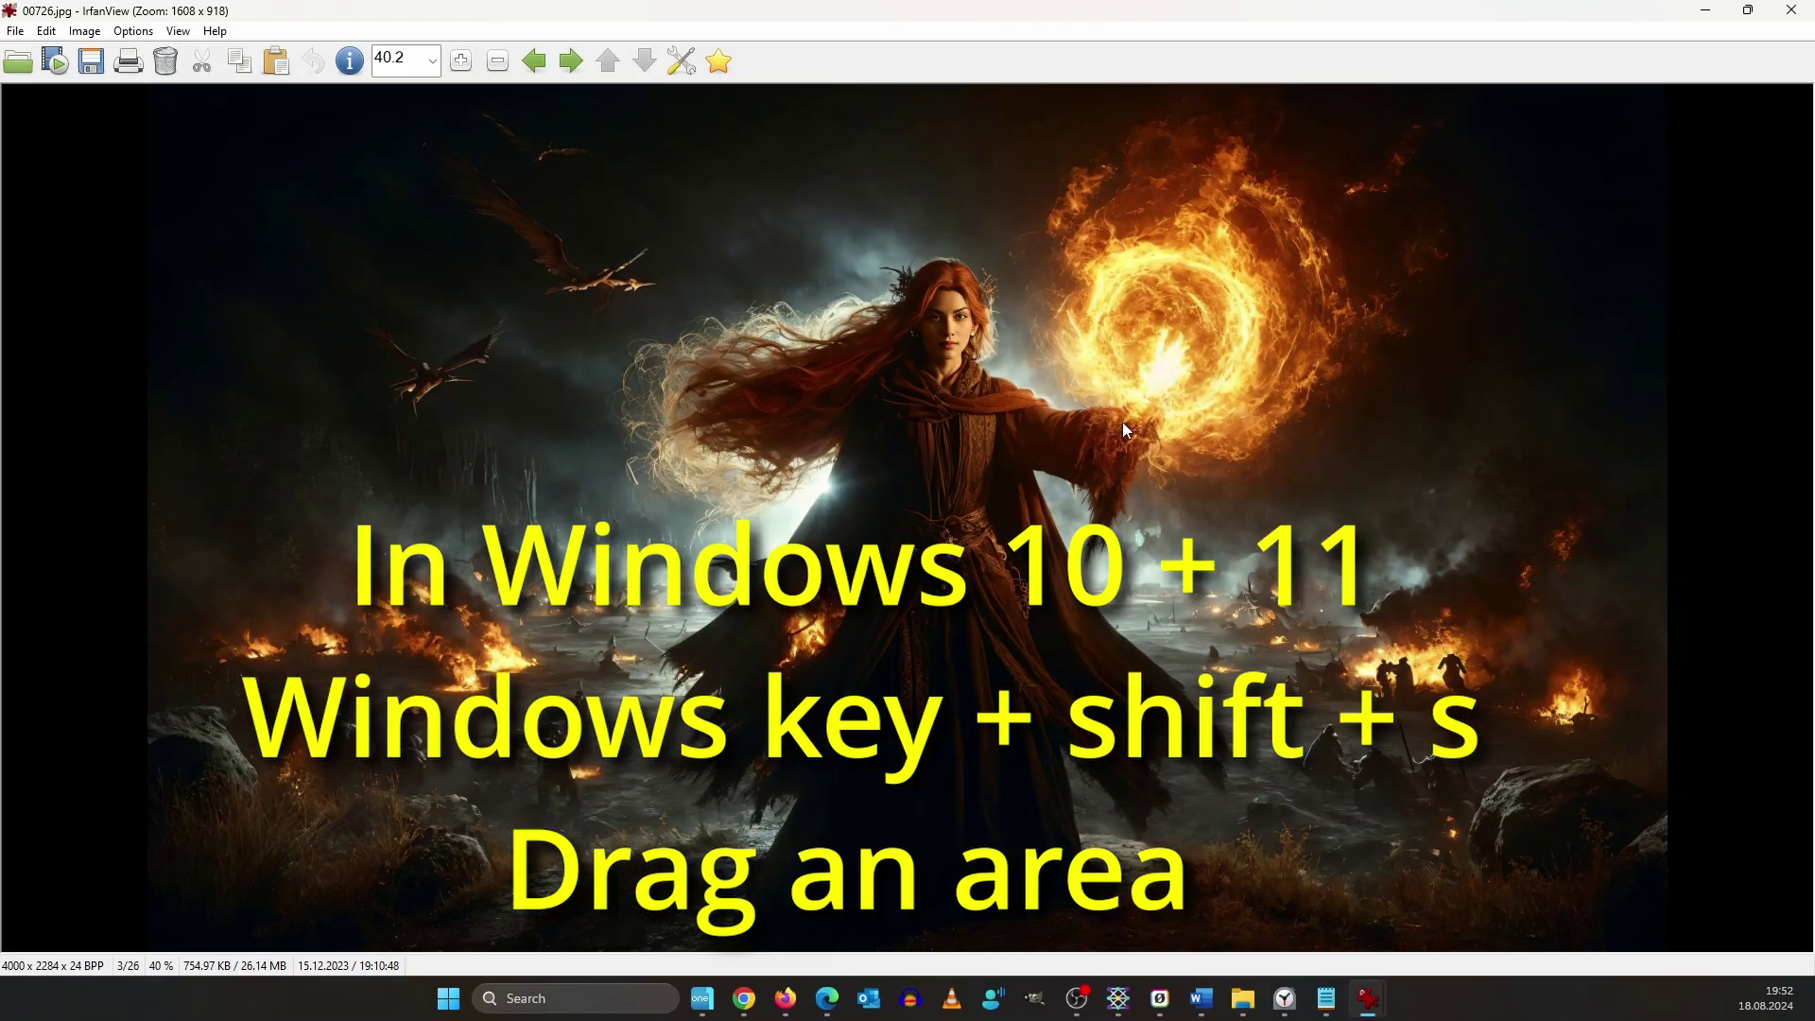
left_click(828, 997)
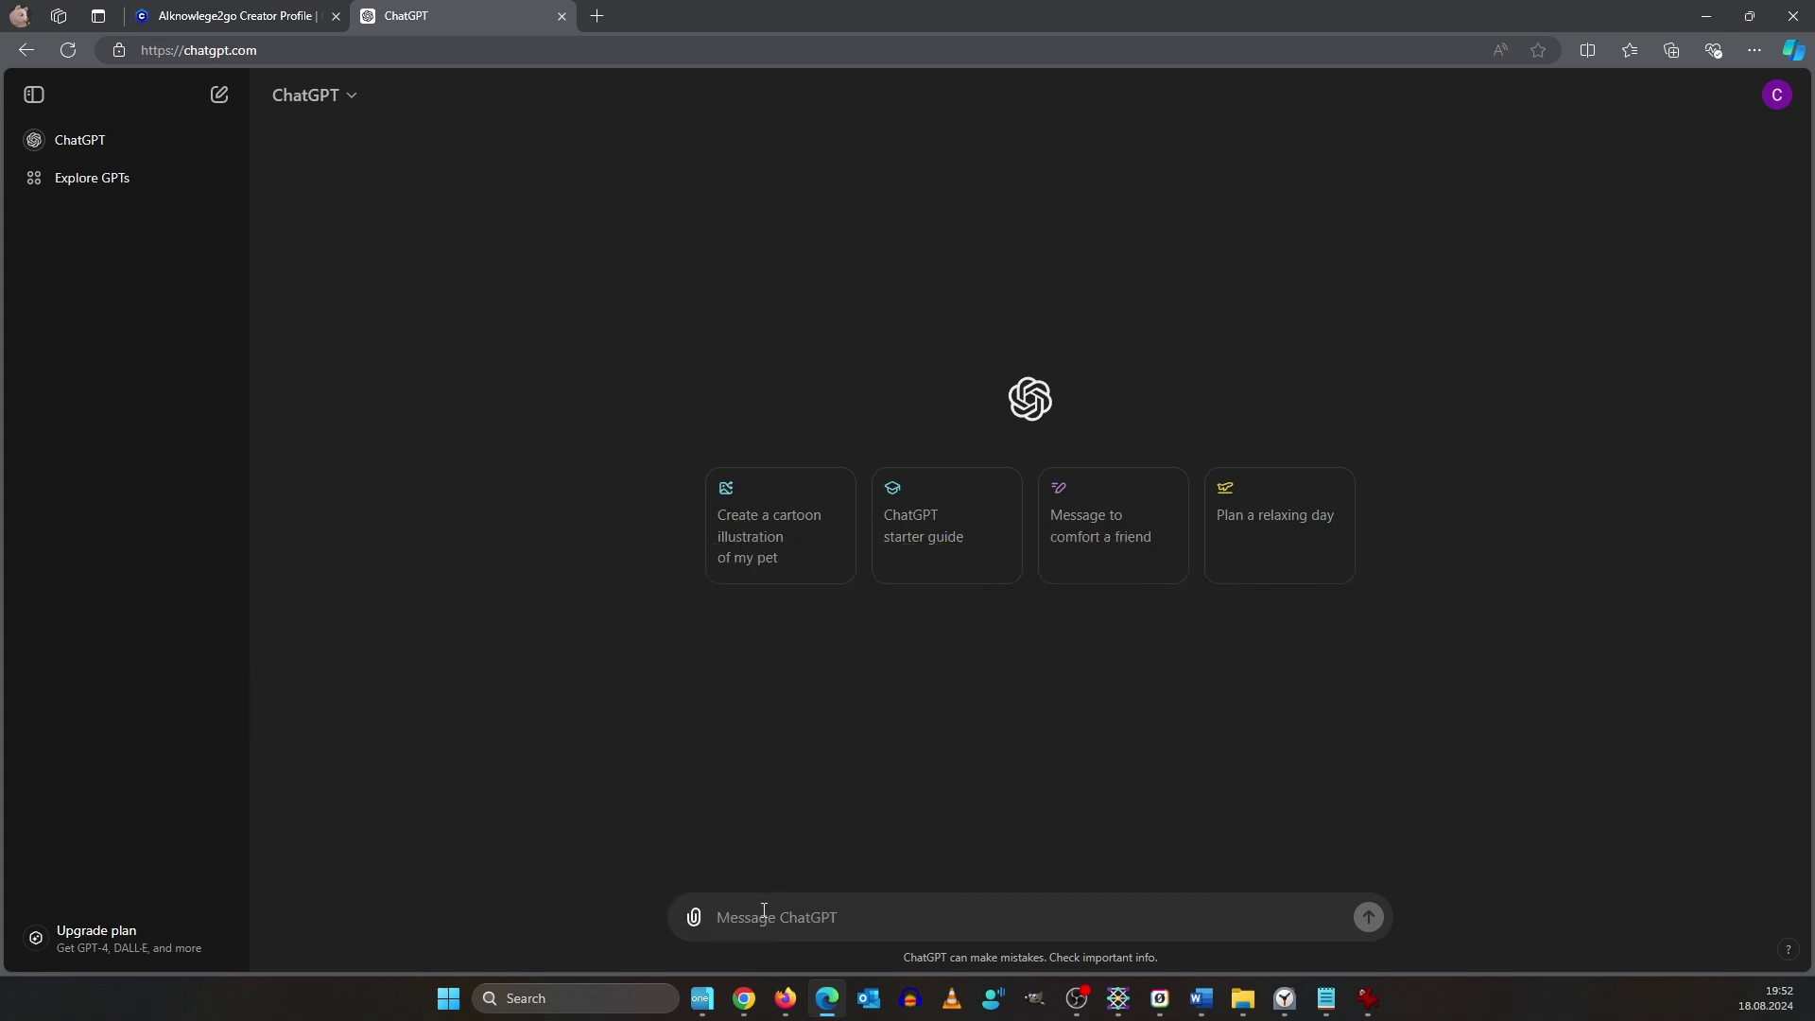
Paste the sorceress picture, ask 'what do you see here? describe it as an image prompt', copy the reply.
key("ctrl+v")
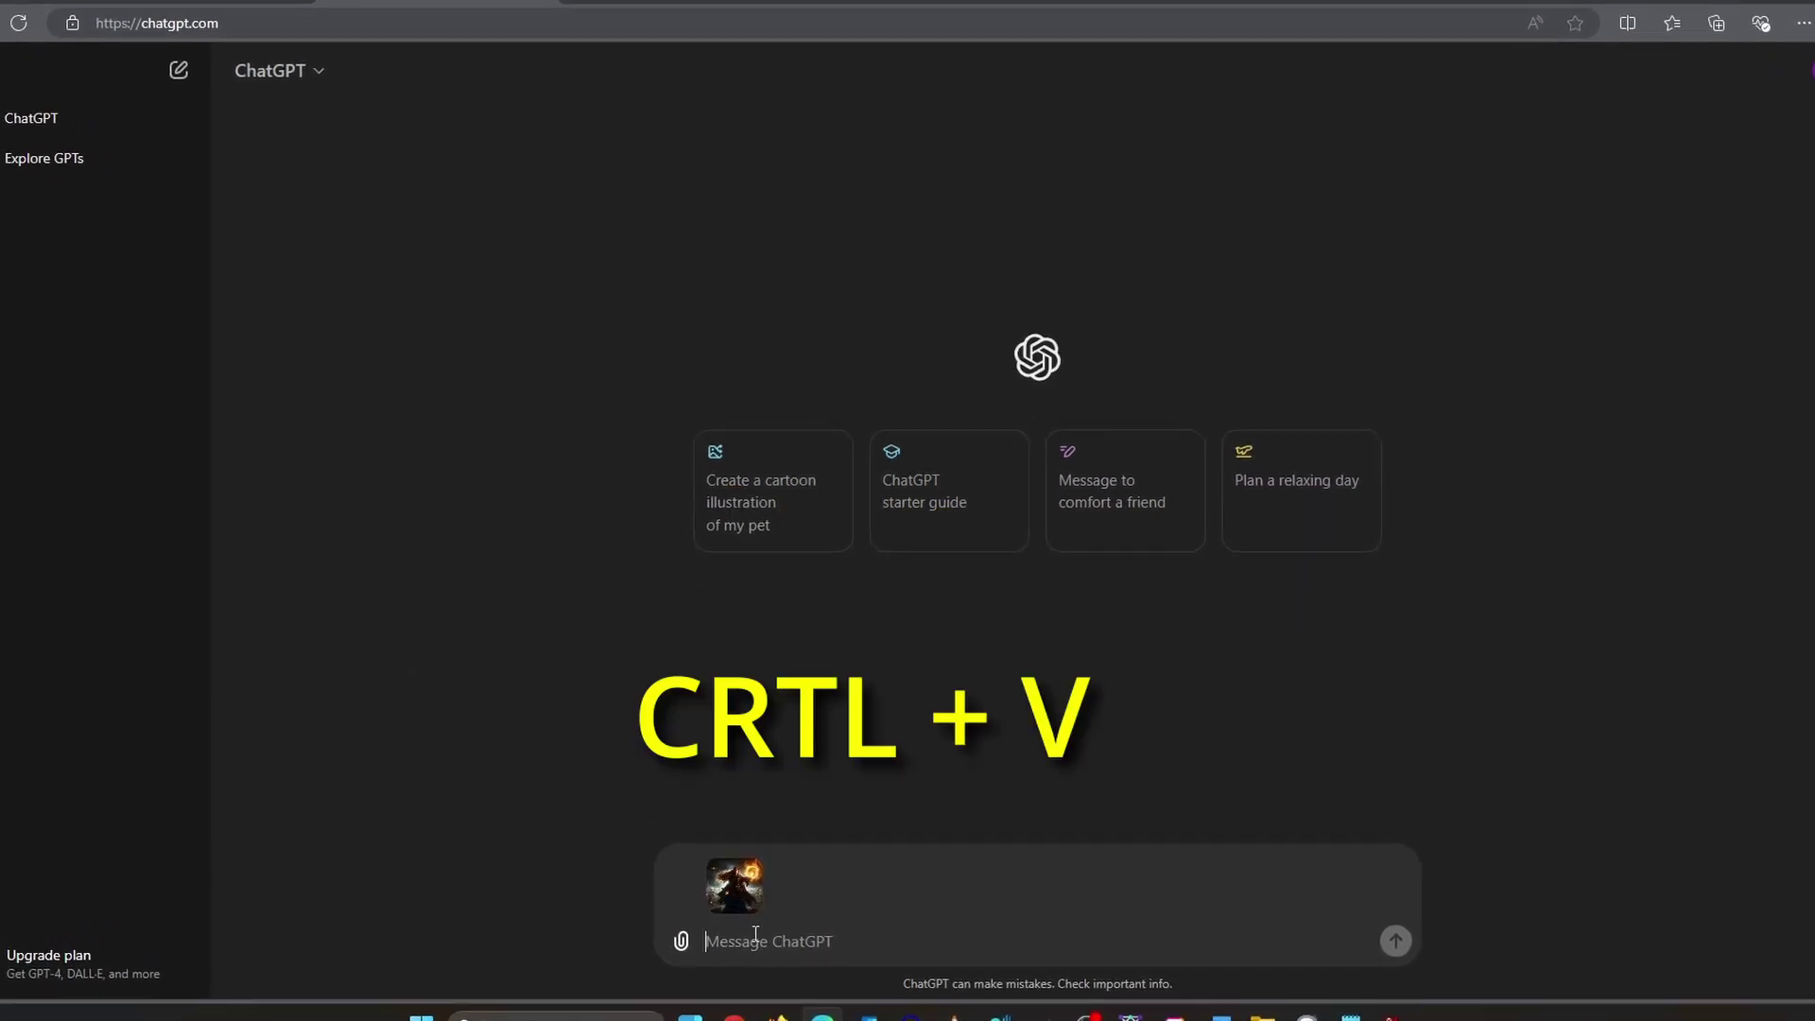
type("what do you se")
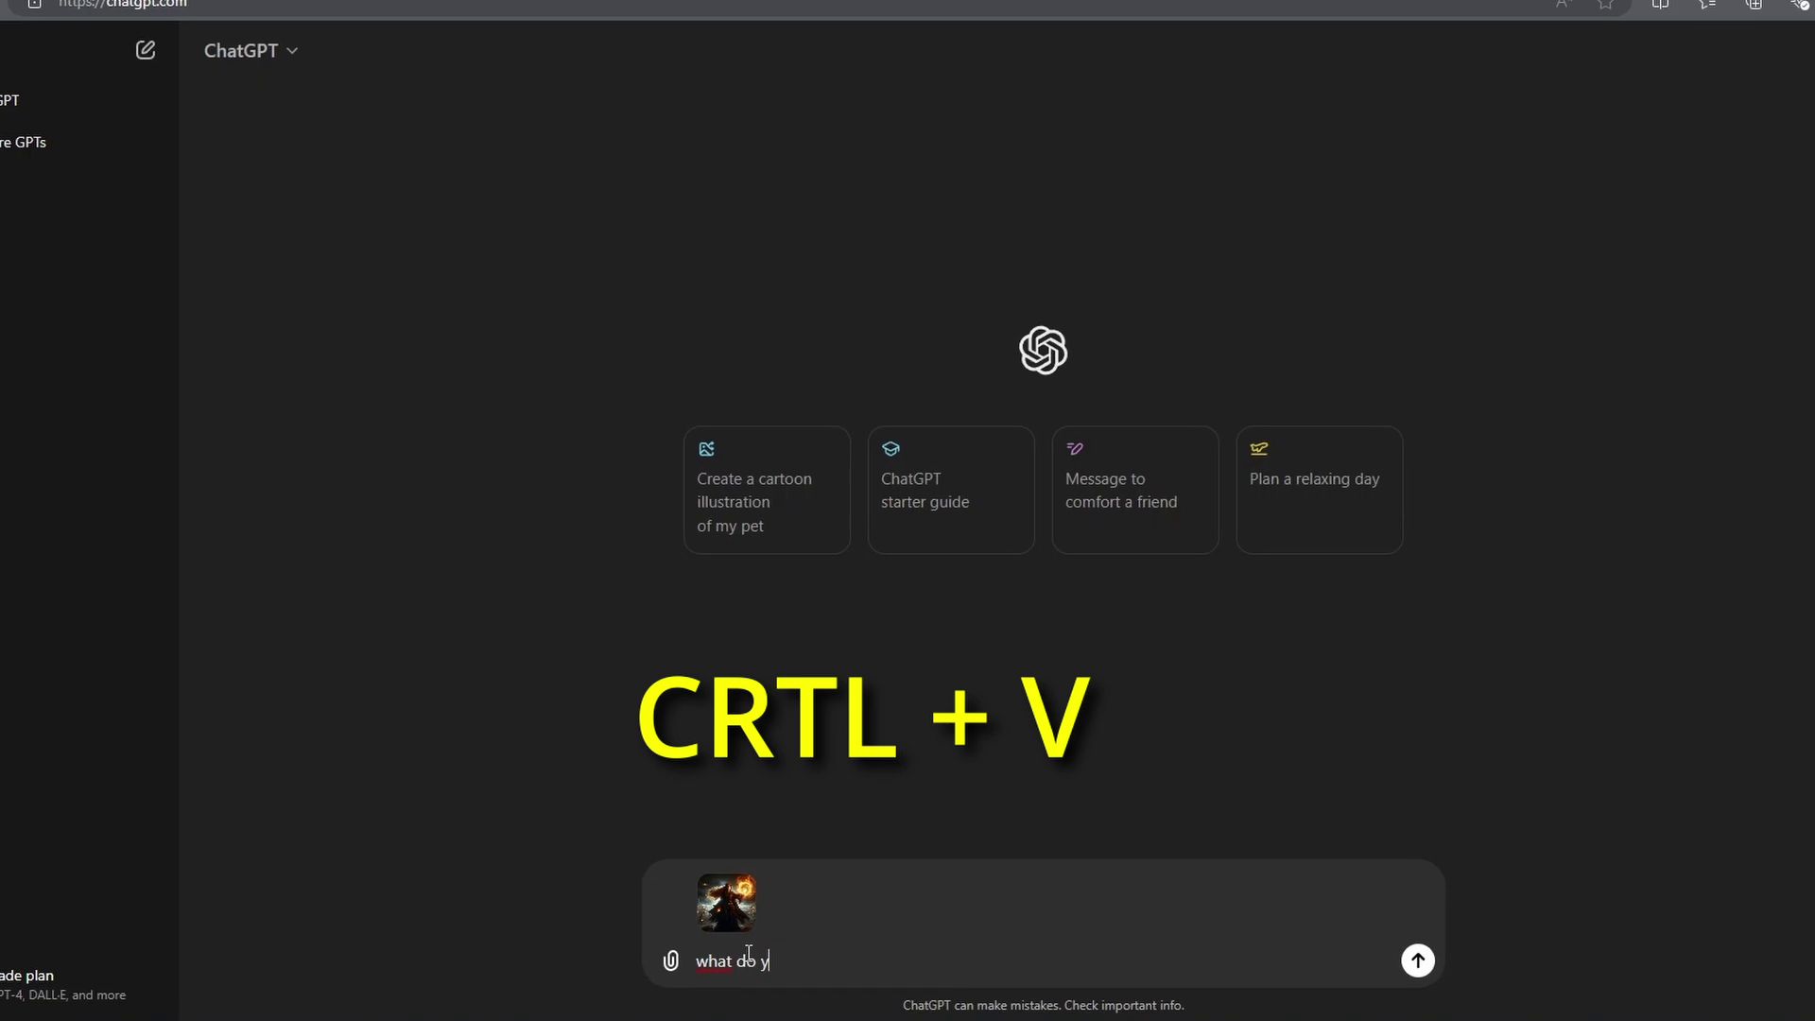
type("e here? ")
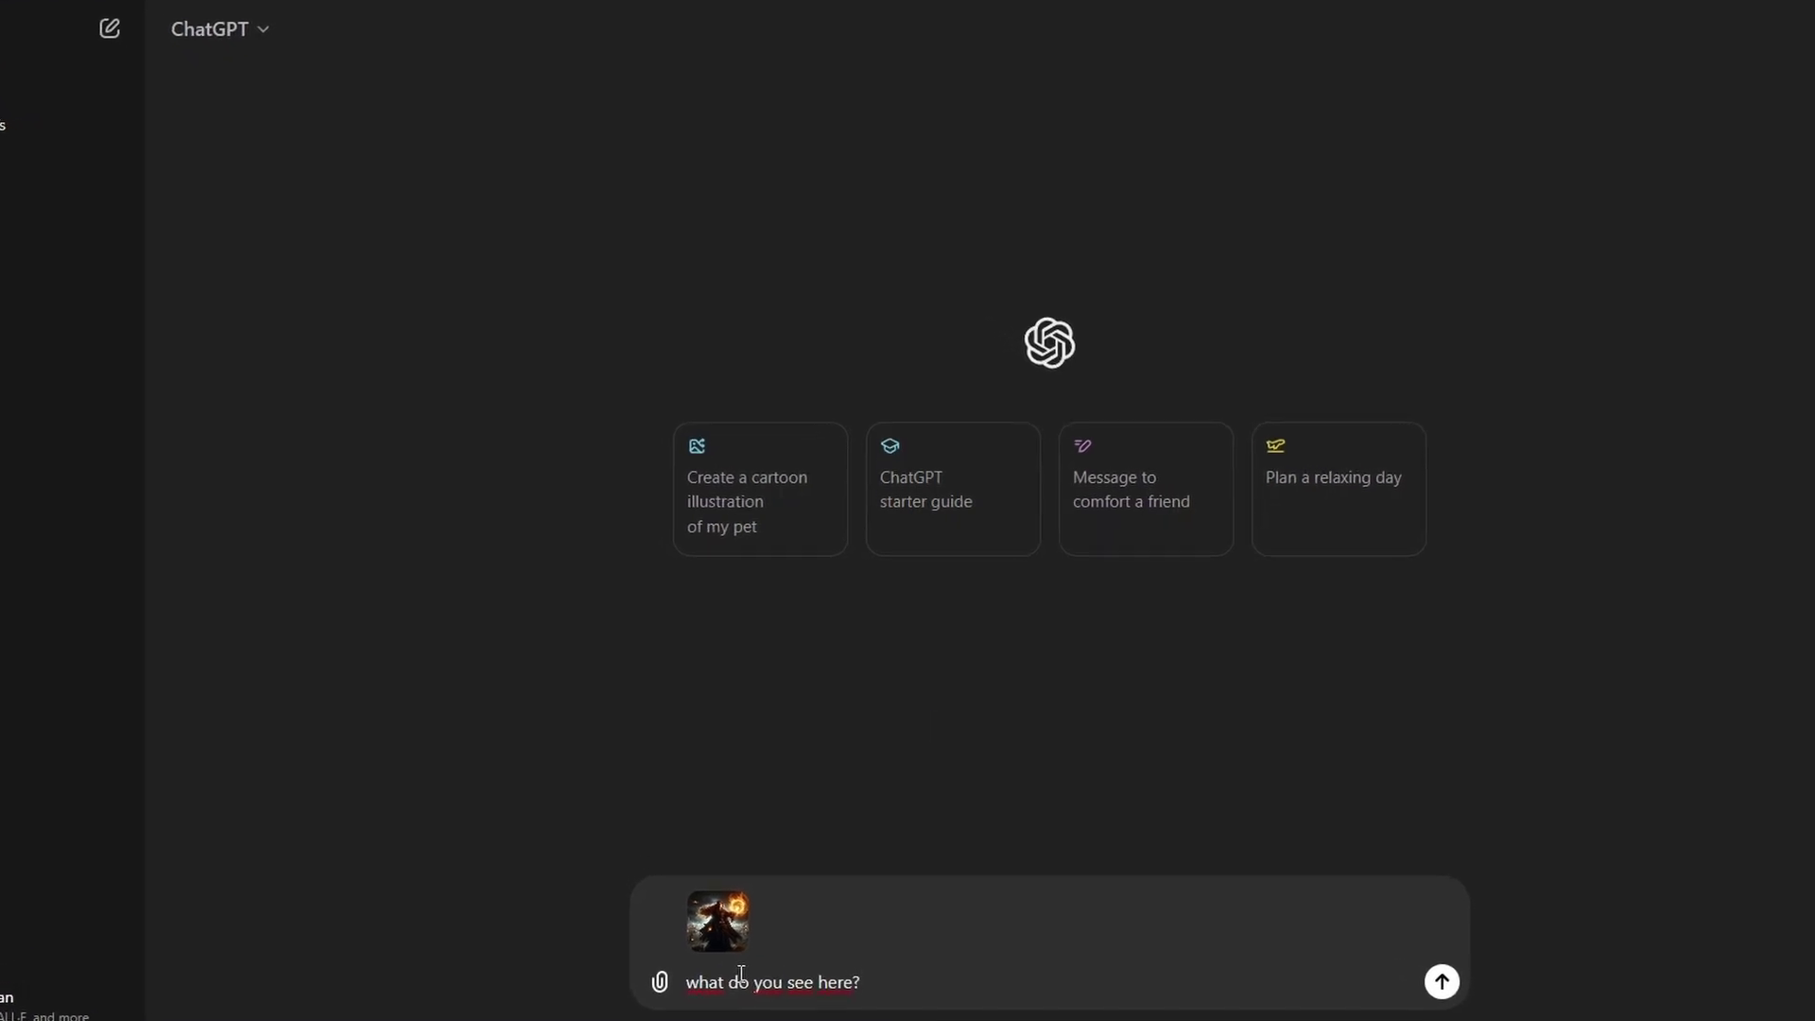
type("describe ")
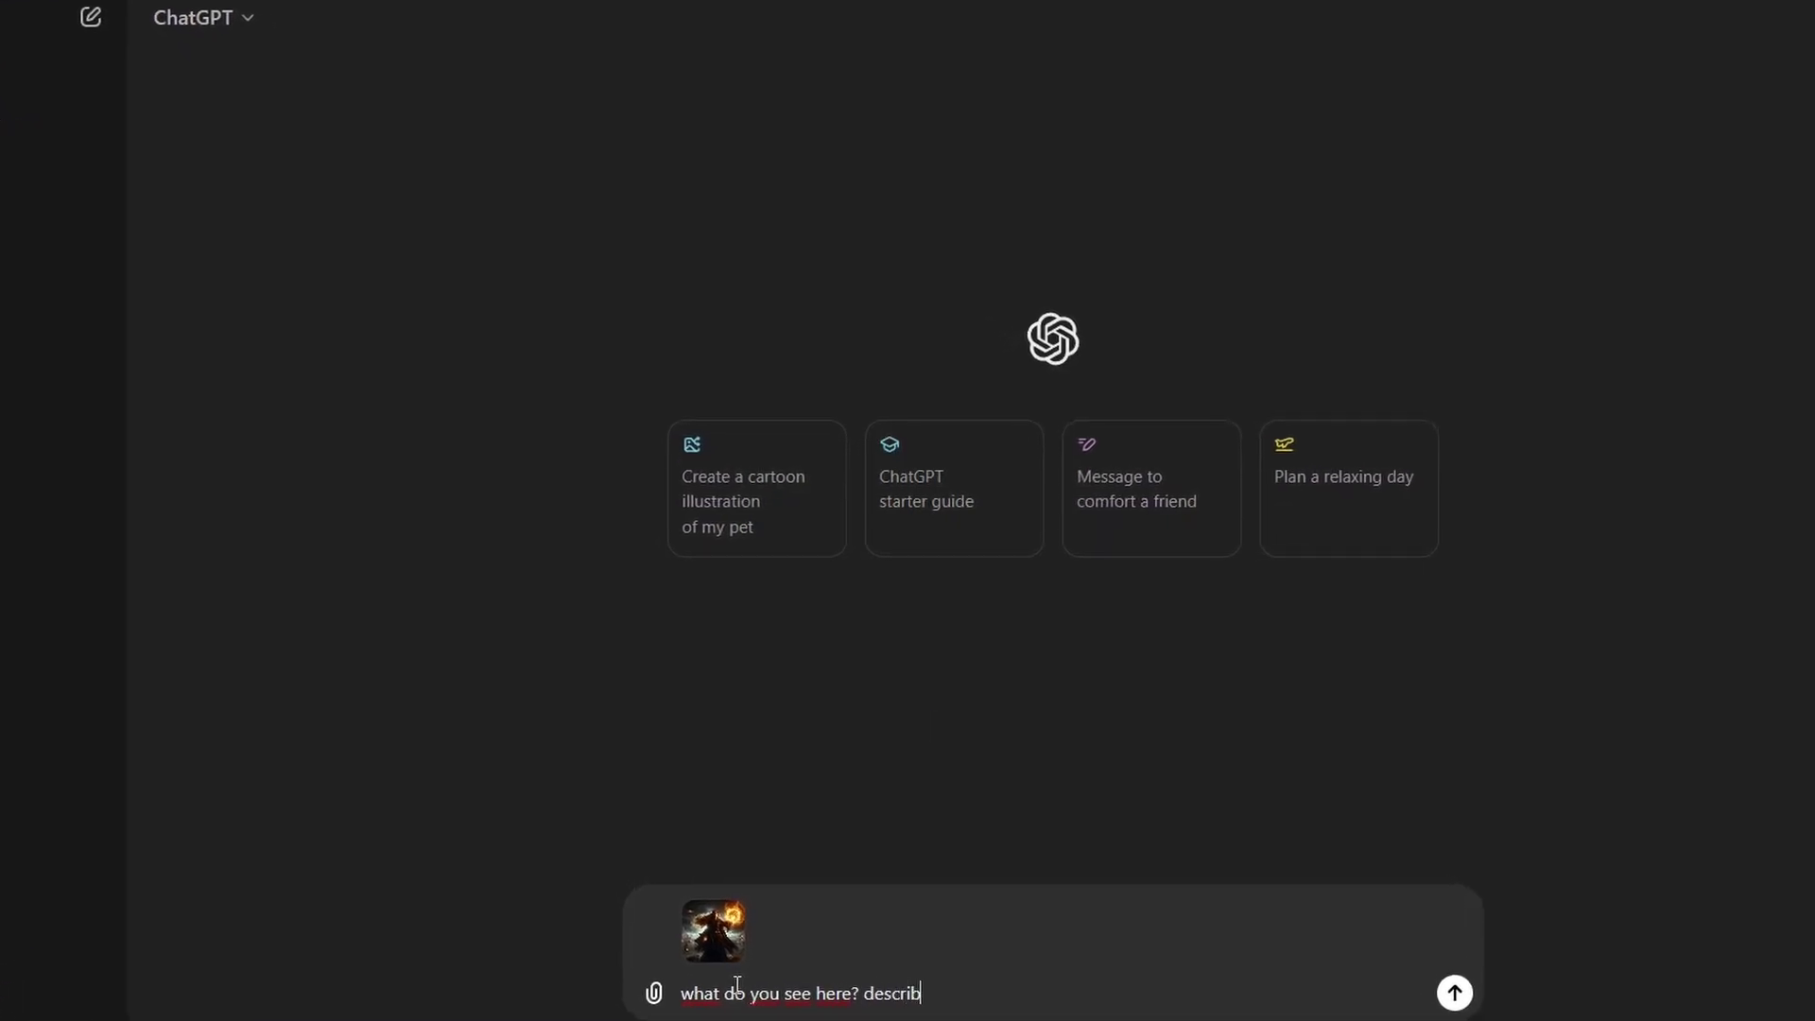
type("it as an image prompt")
key("Return")
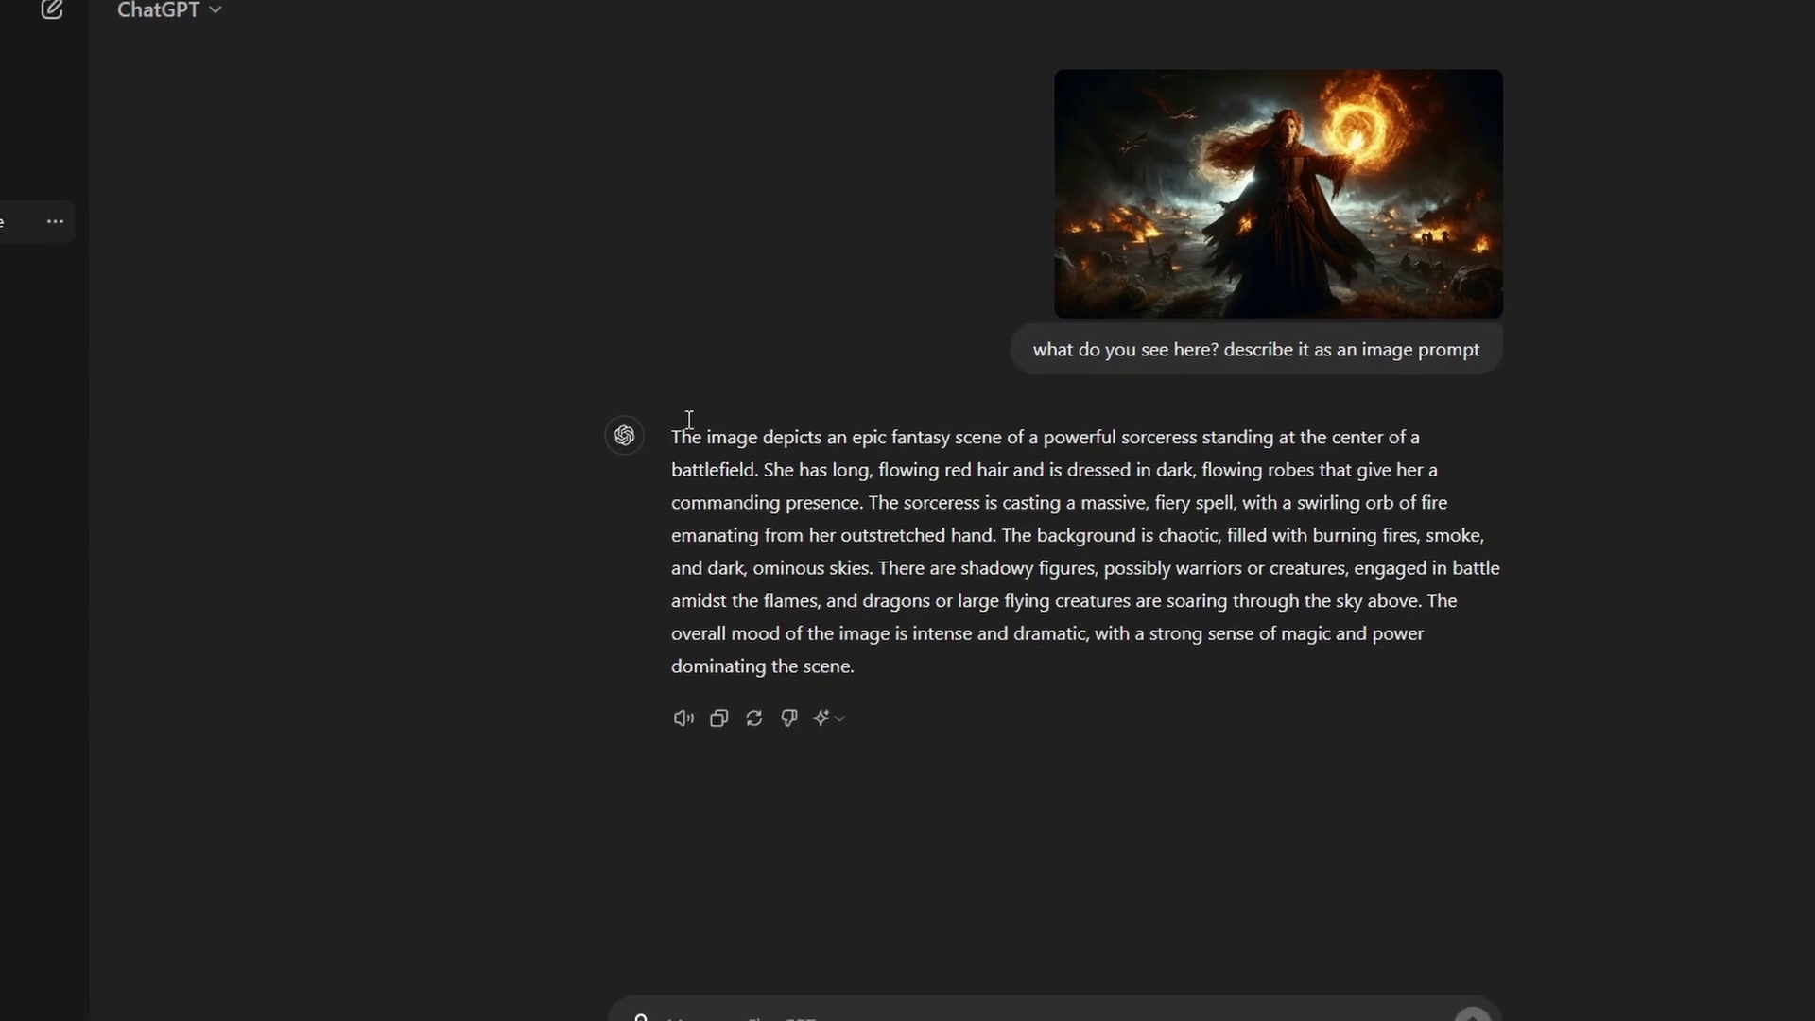
left_click_drag(660, 444, 848, 671)
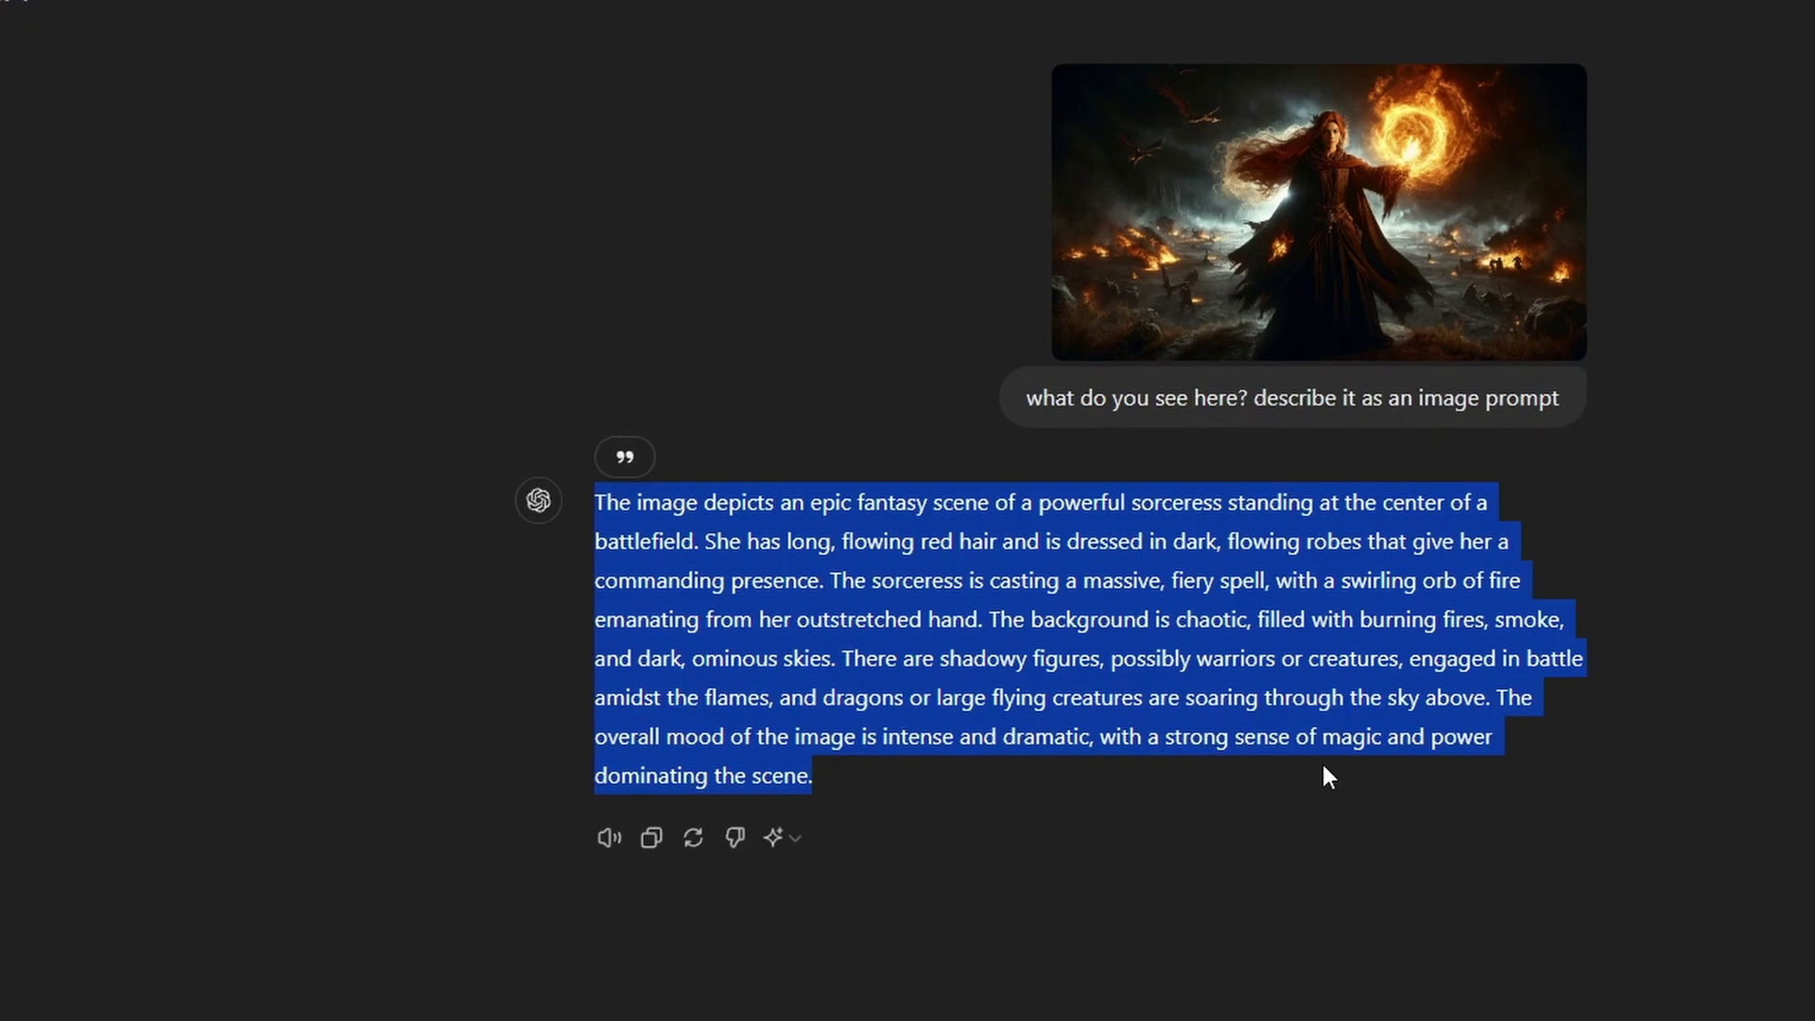
key("ctrl+c")
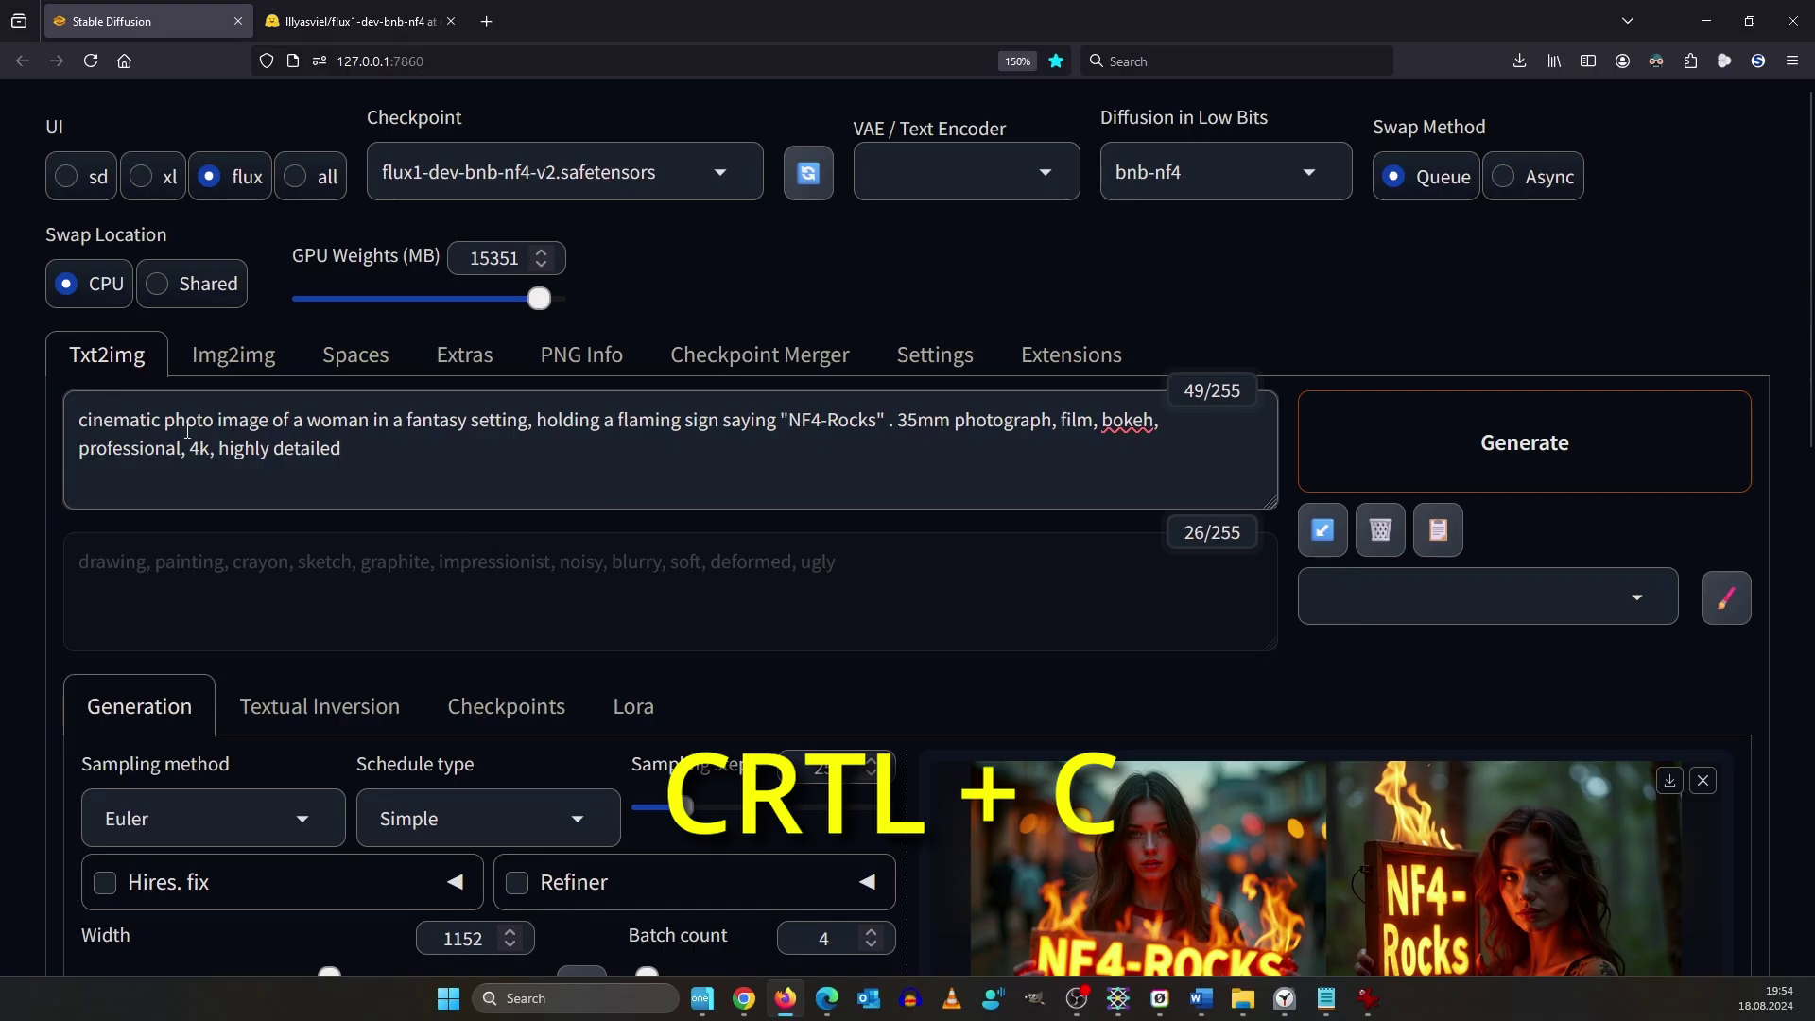
Replace the old subject phrase with the ChatGPT description and generate new images.
left_click_drag(215, 420, 886, 368)
key("ctrl+v")
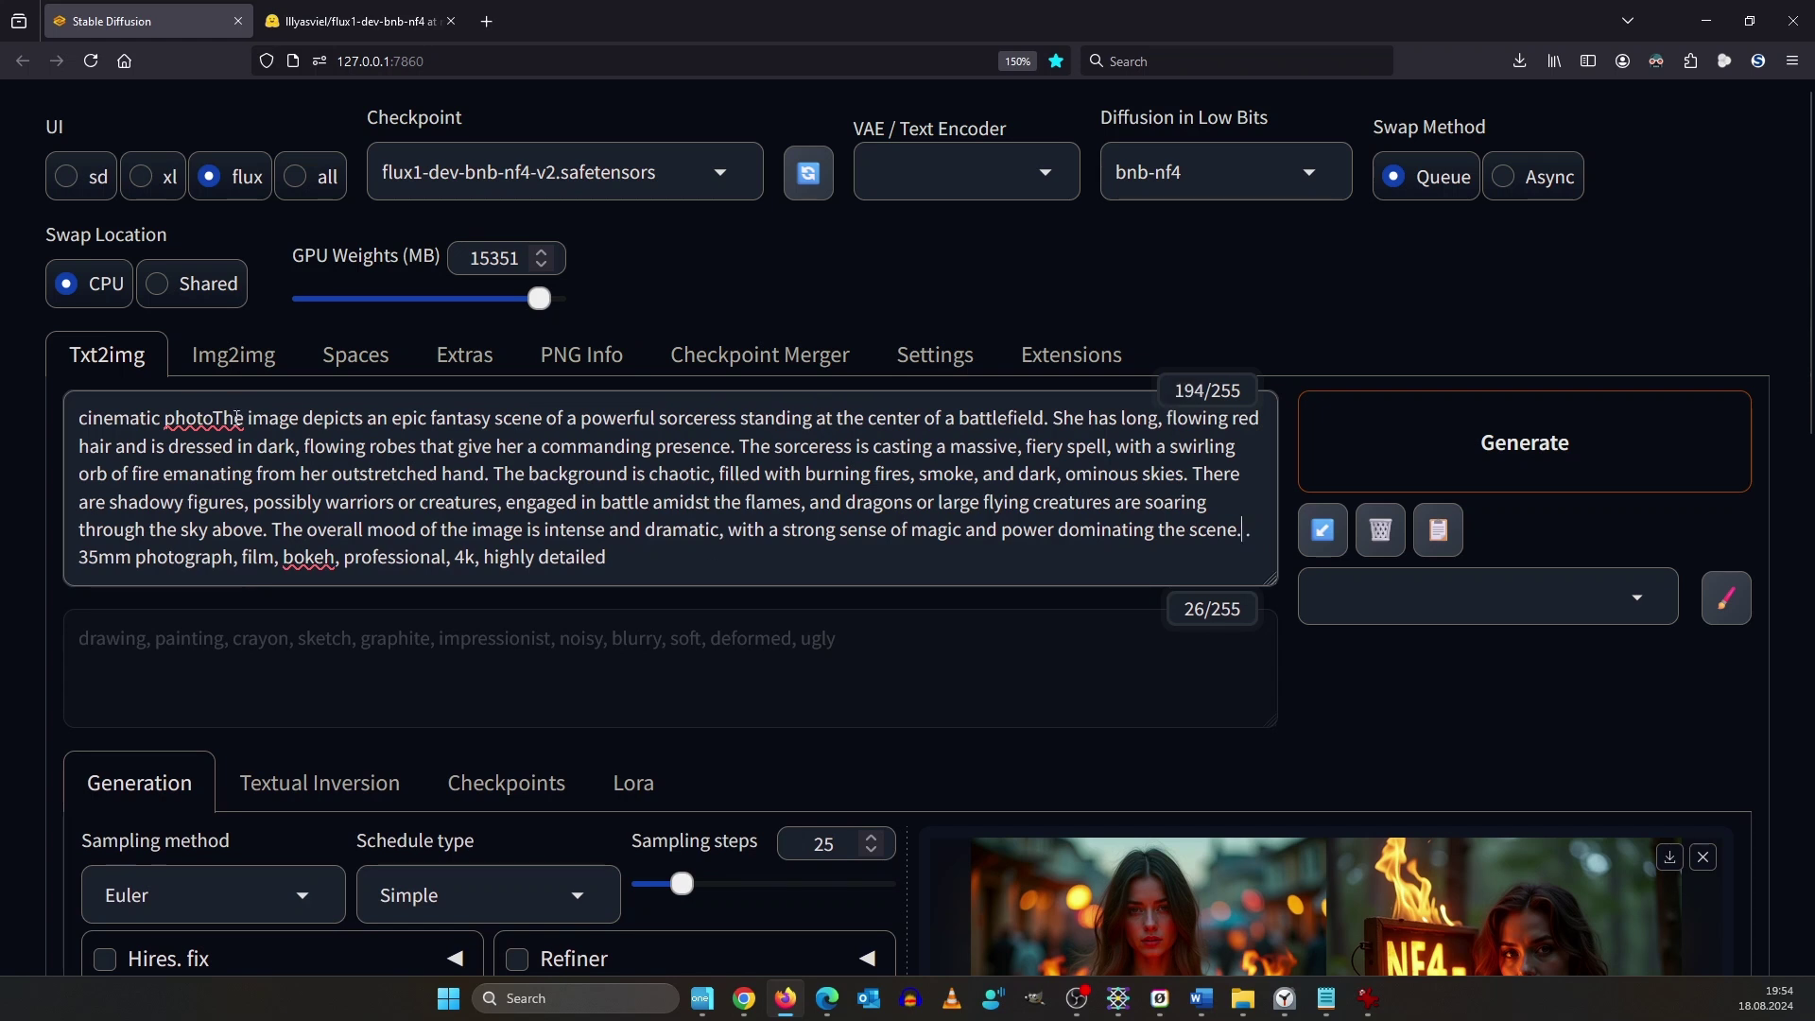
scroll(492, 425, "down", 2)
left_click(1523, 296)
scroll(1282, 619, "down", 2)
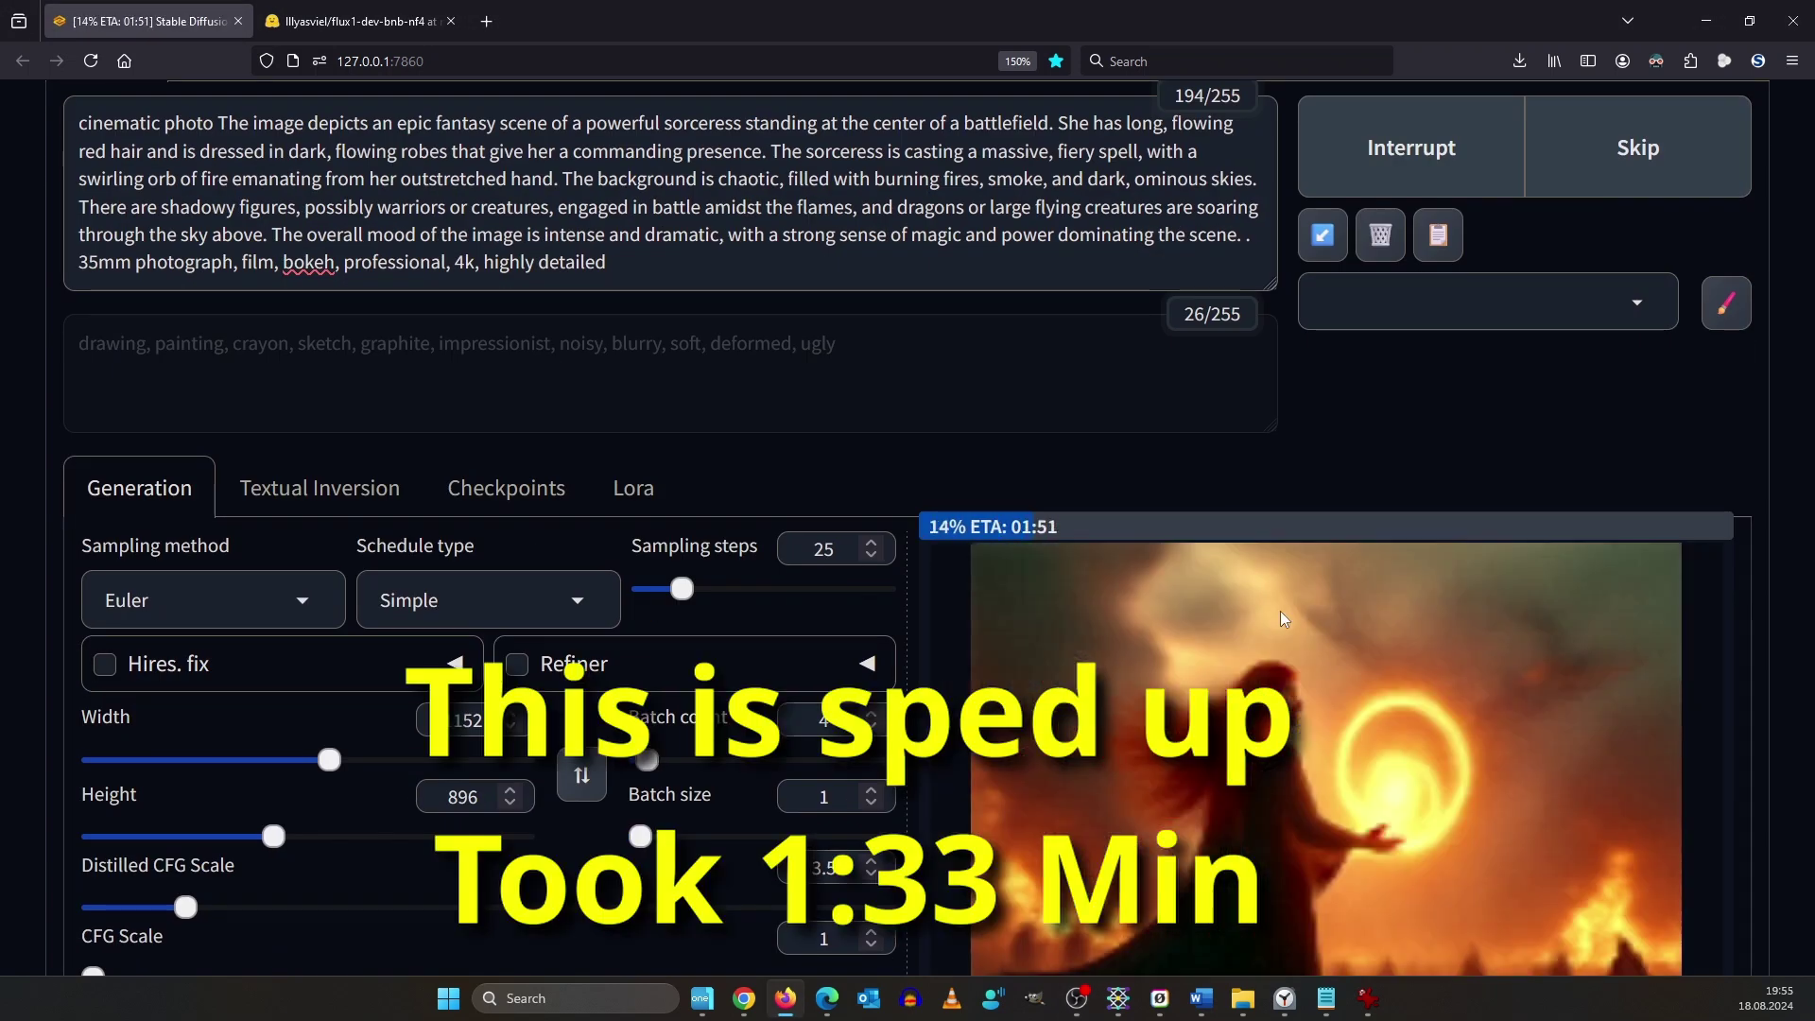
scroll(1479, 294, "down", 2)
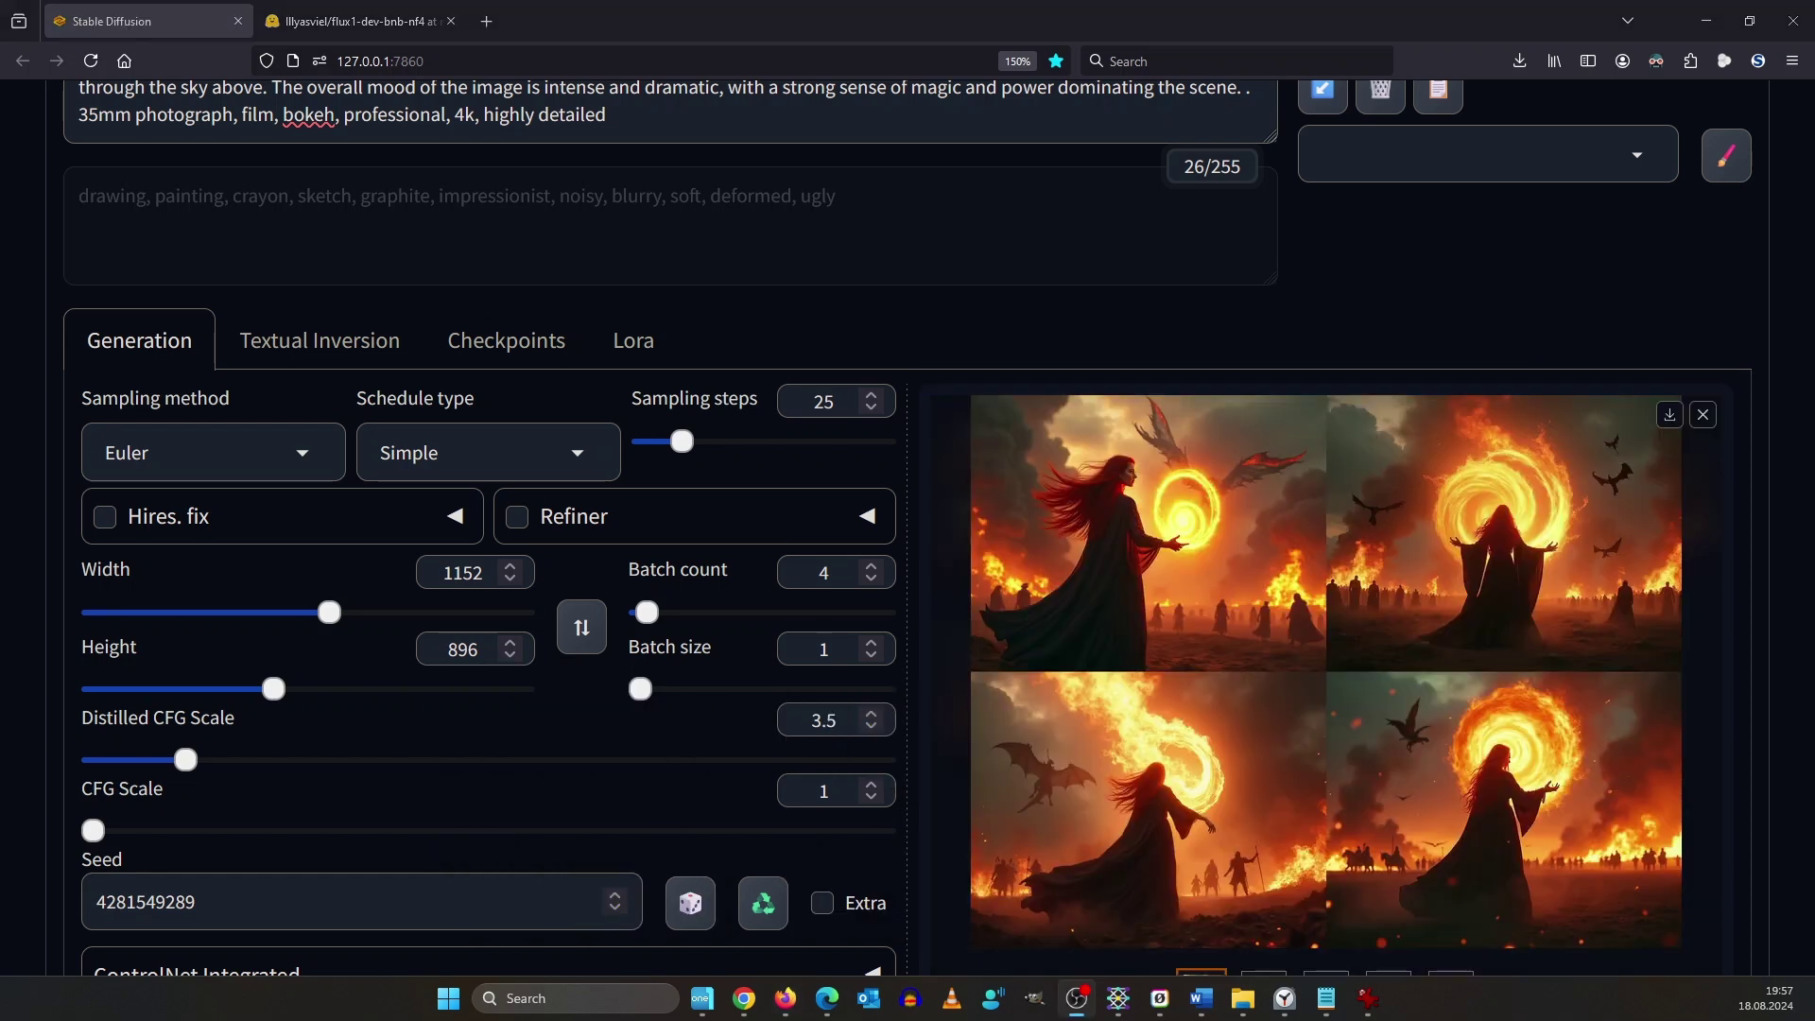
scroll(1154, 456, "down", 2)
Open the results full-screen and page through all four sorceress images.
left_click(1154, 455)
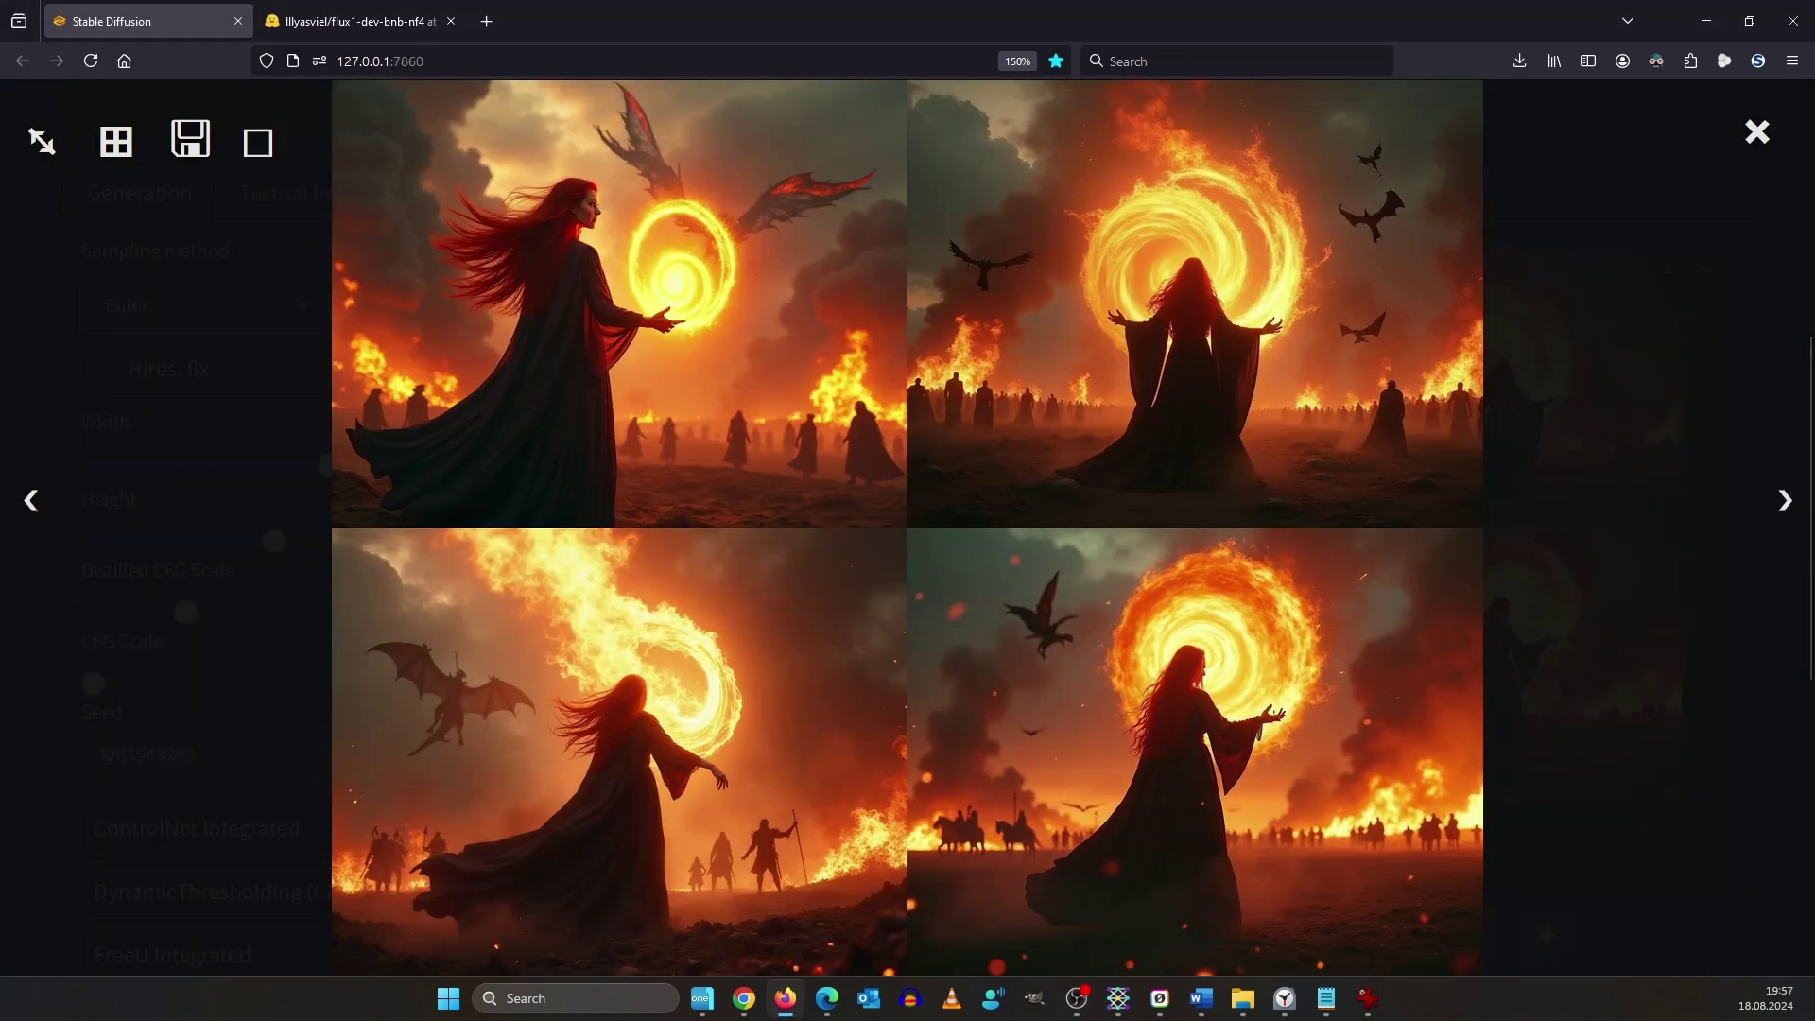
left_click(1782, 510)
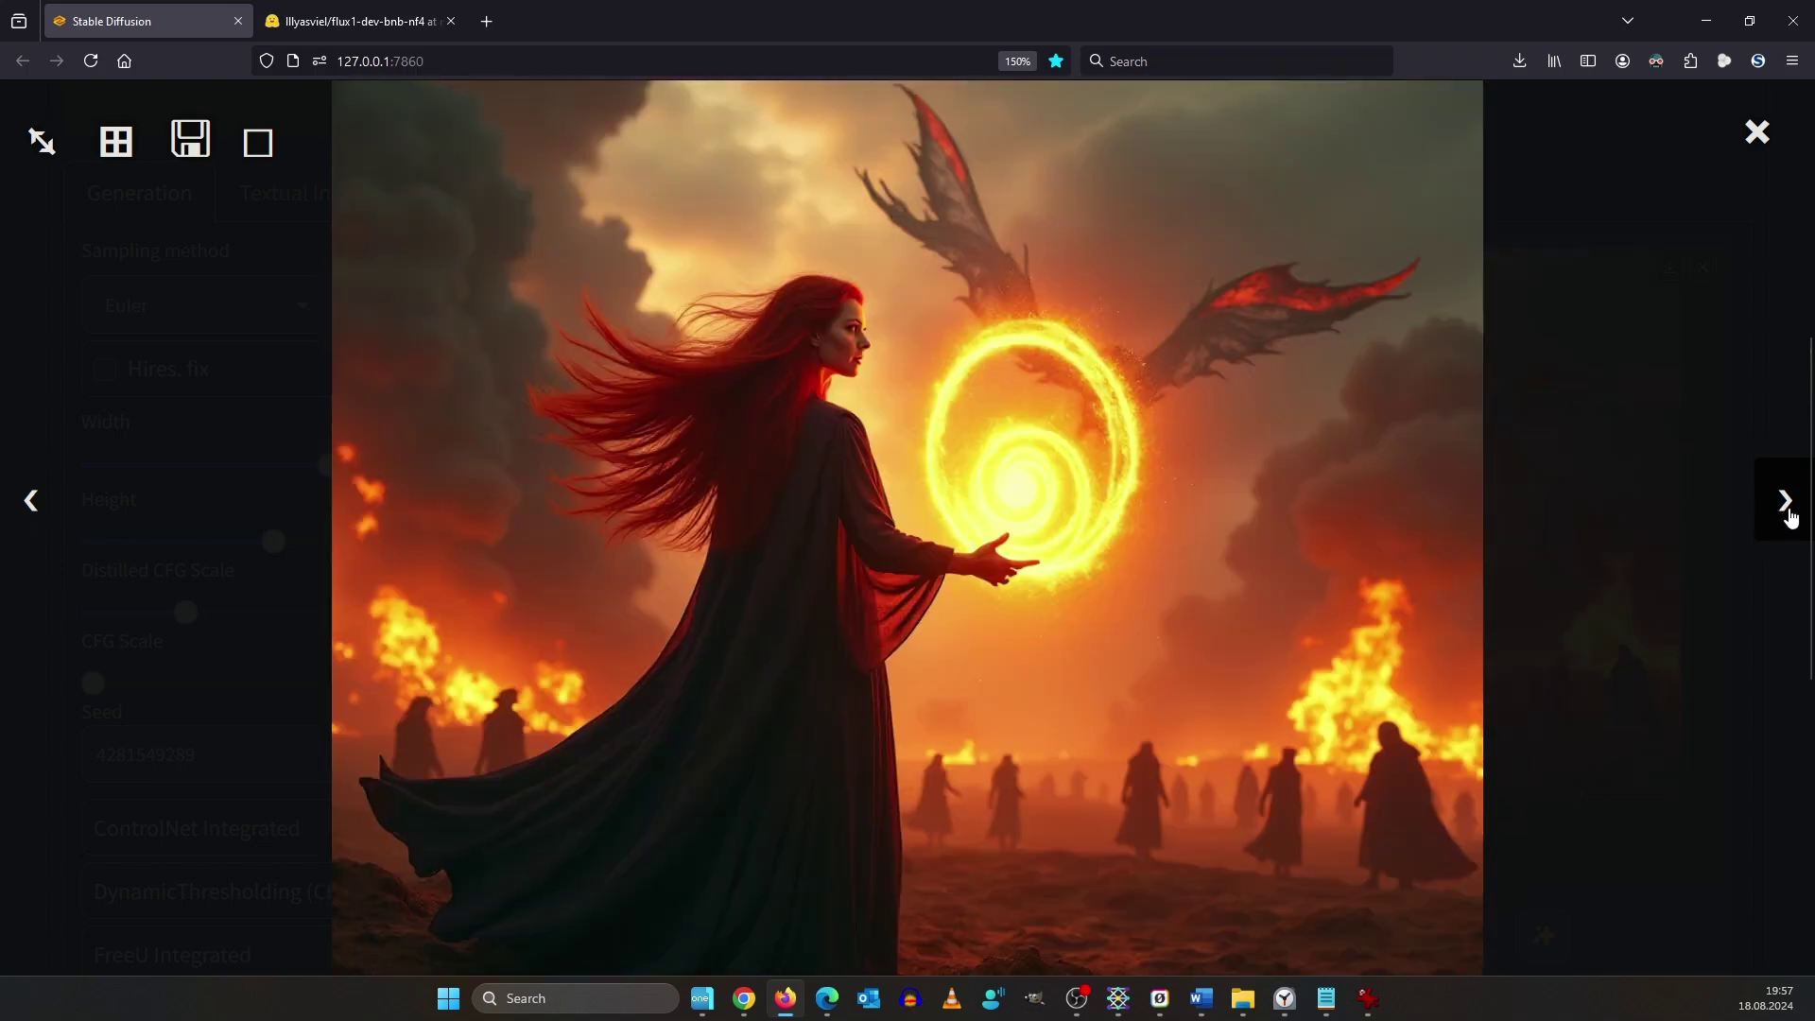
left_click(1786, 510)
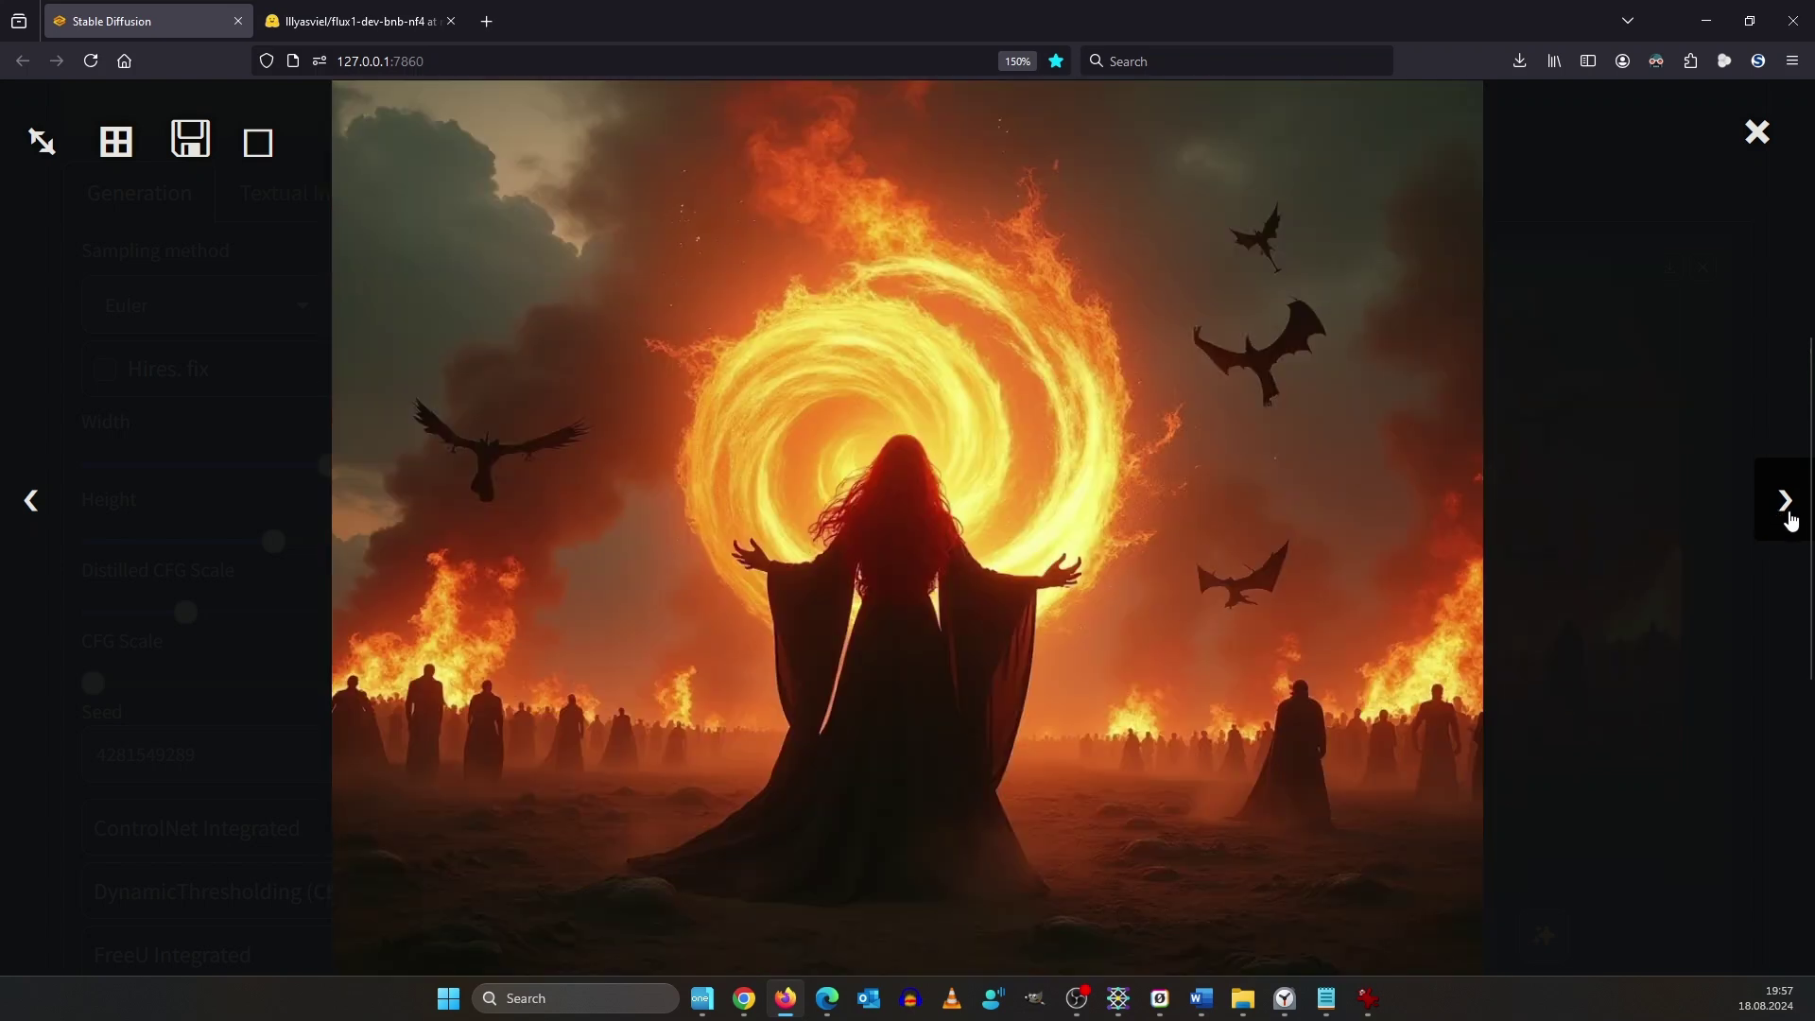
left_click(1785, 511)
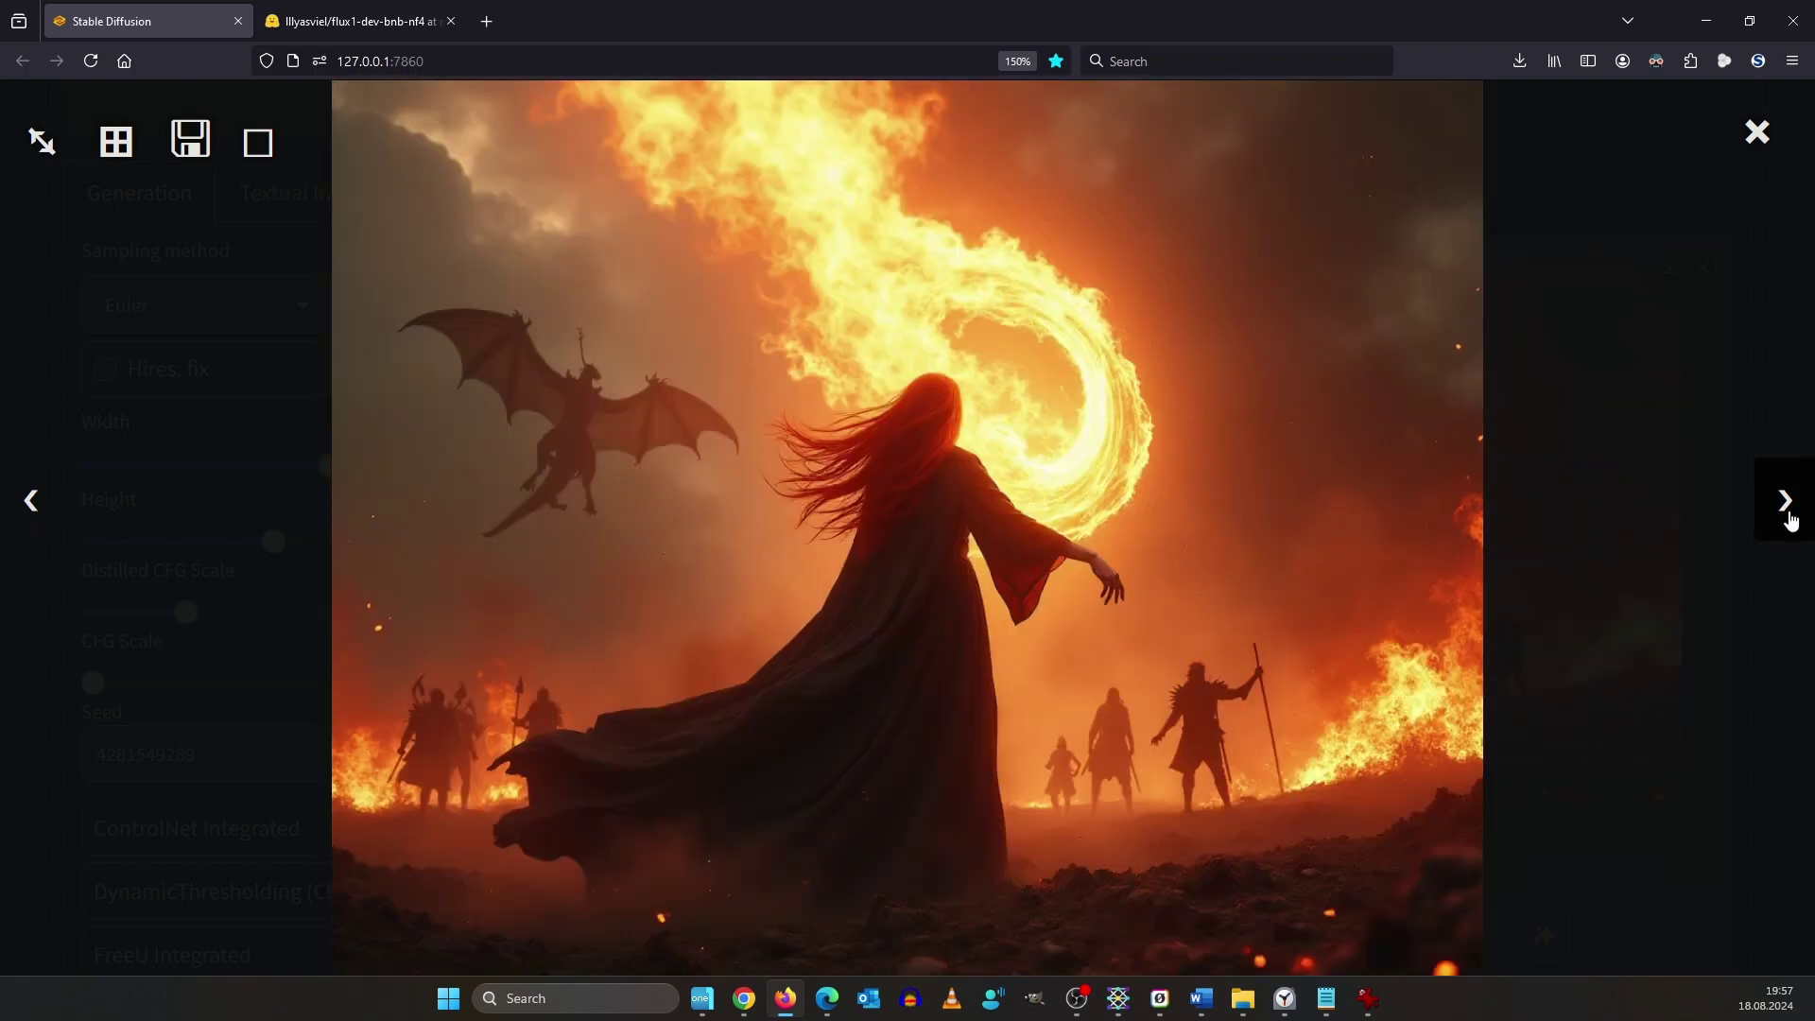
left_click(1785, 511)
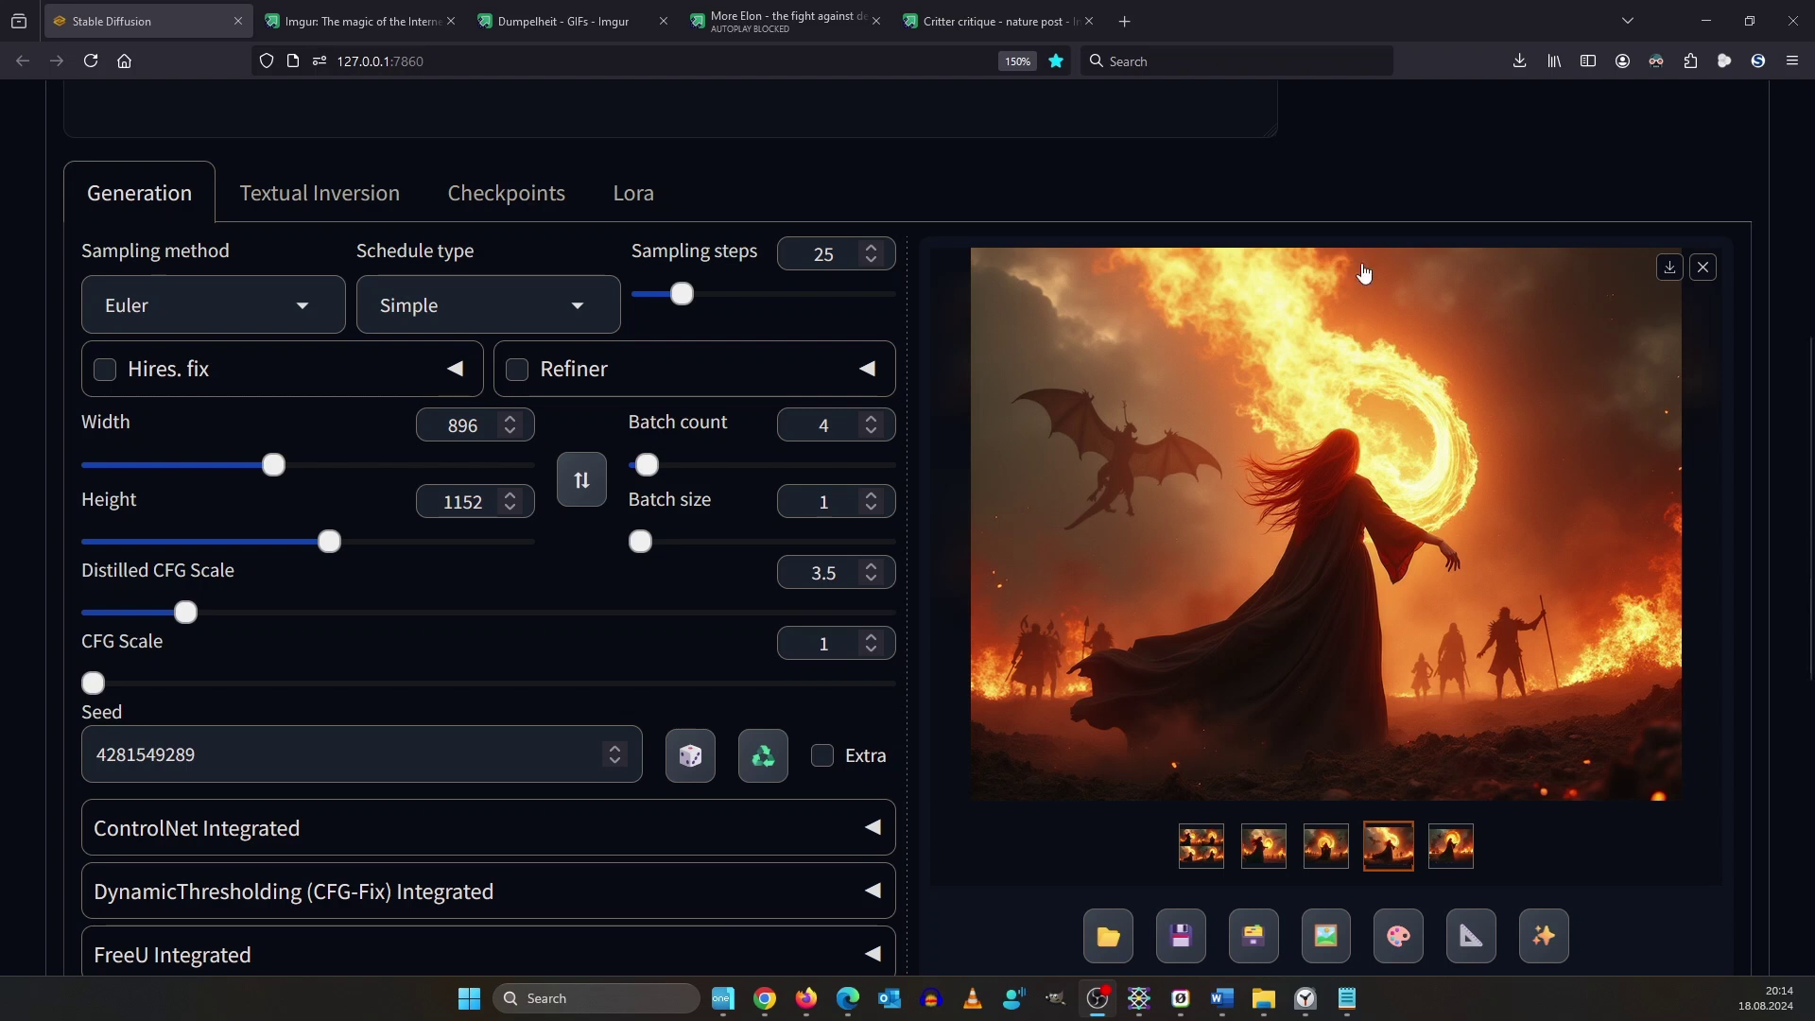
Send the fourth sorceress-with-dragon image to img2img.
scroll(1305, 726, "down", 2)
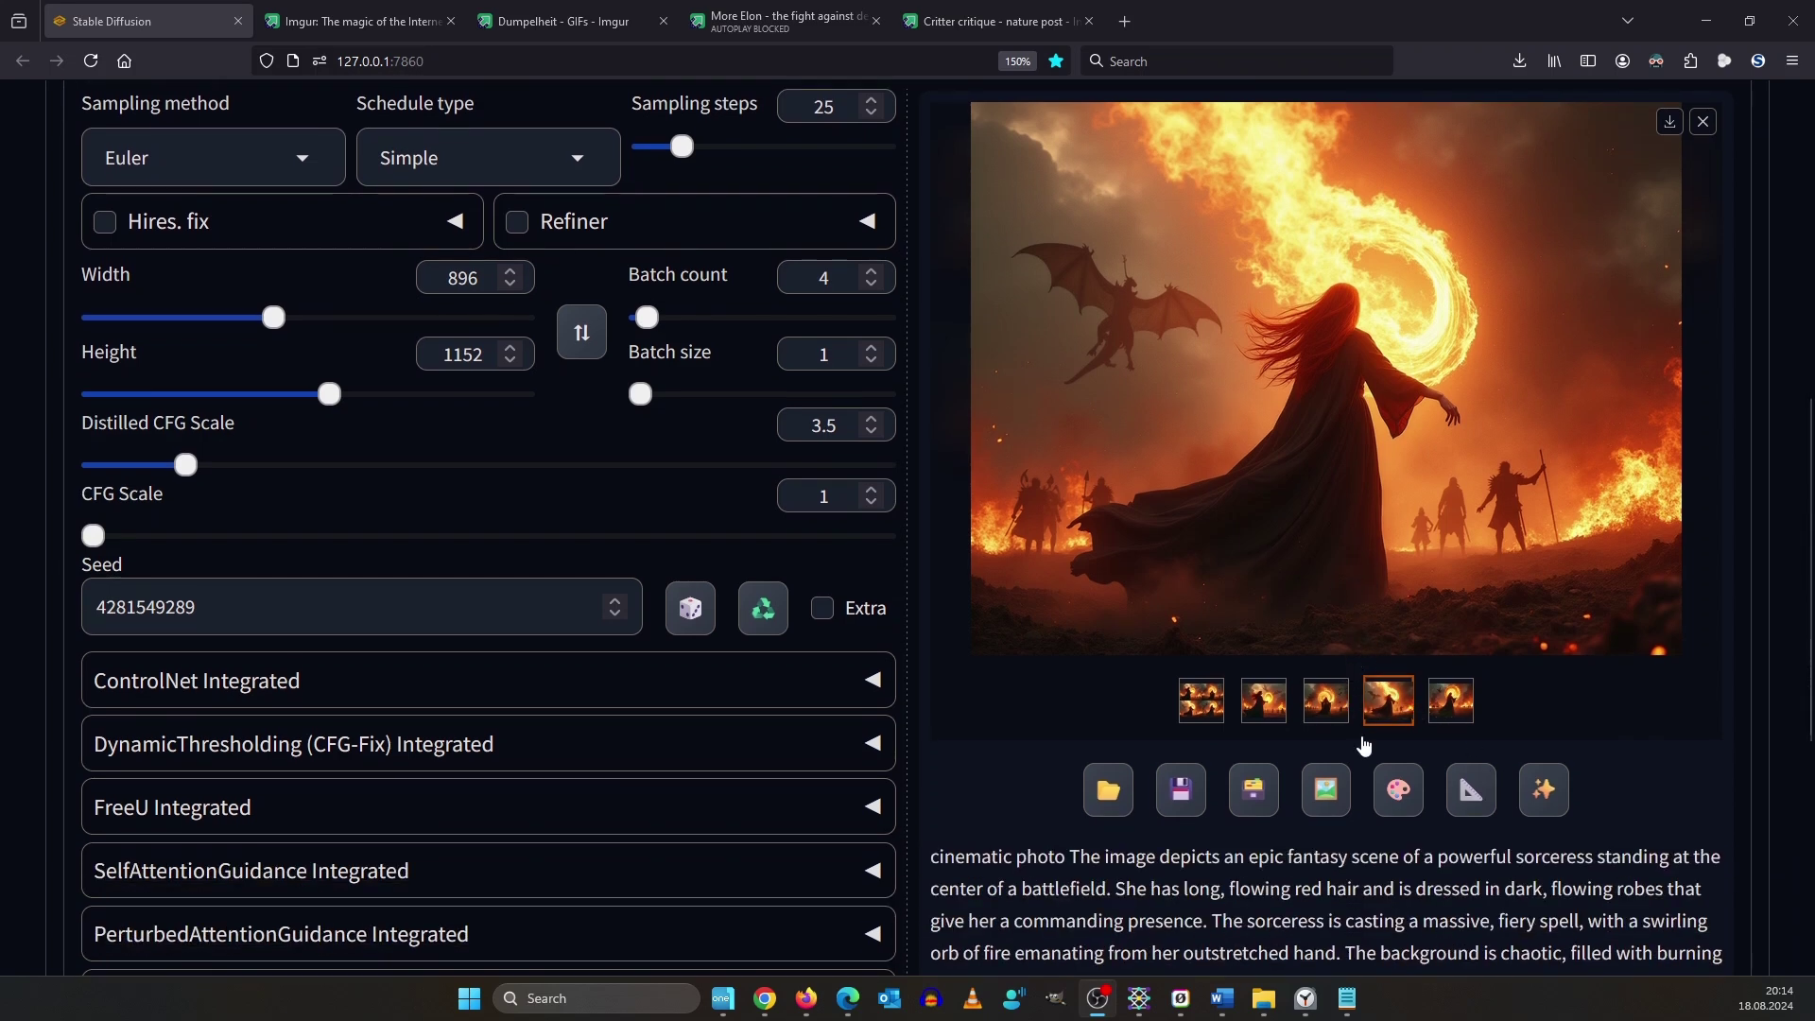
left_click(1338, 795)
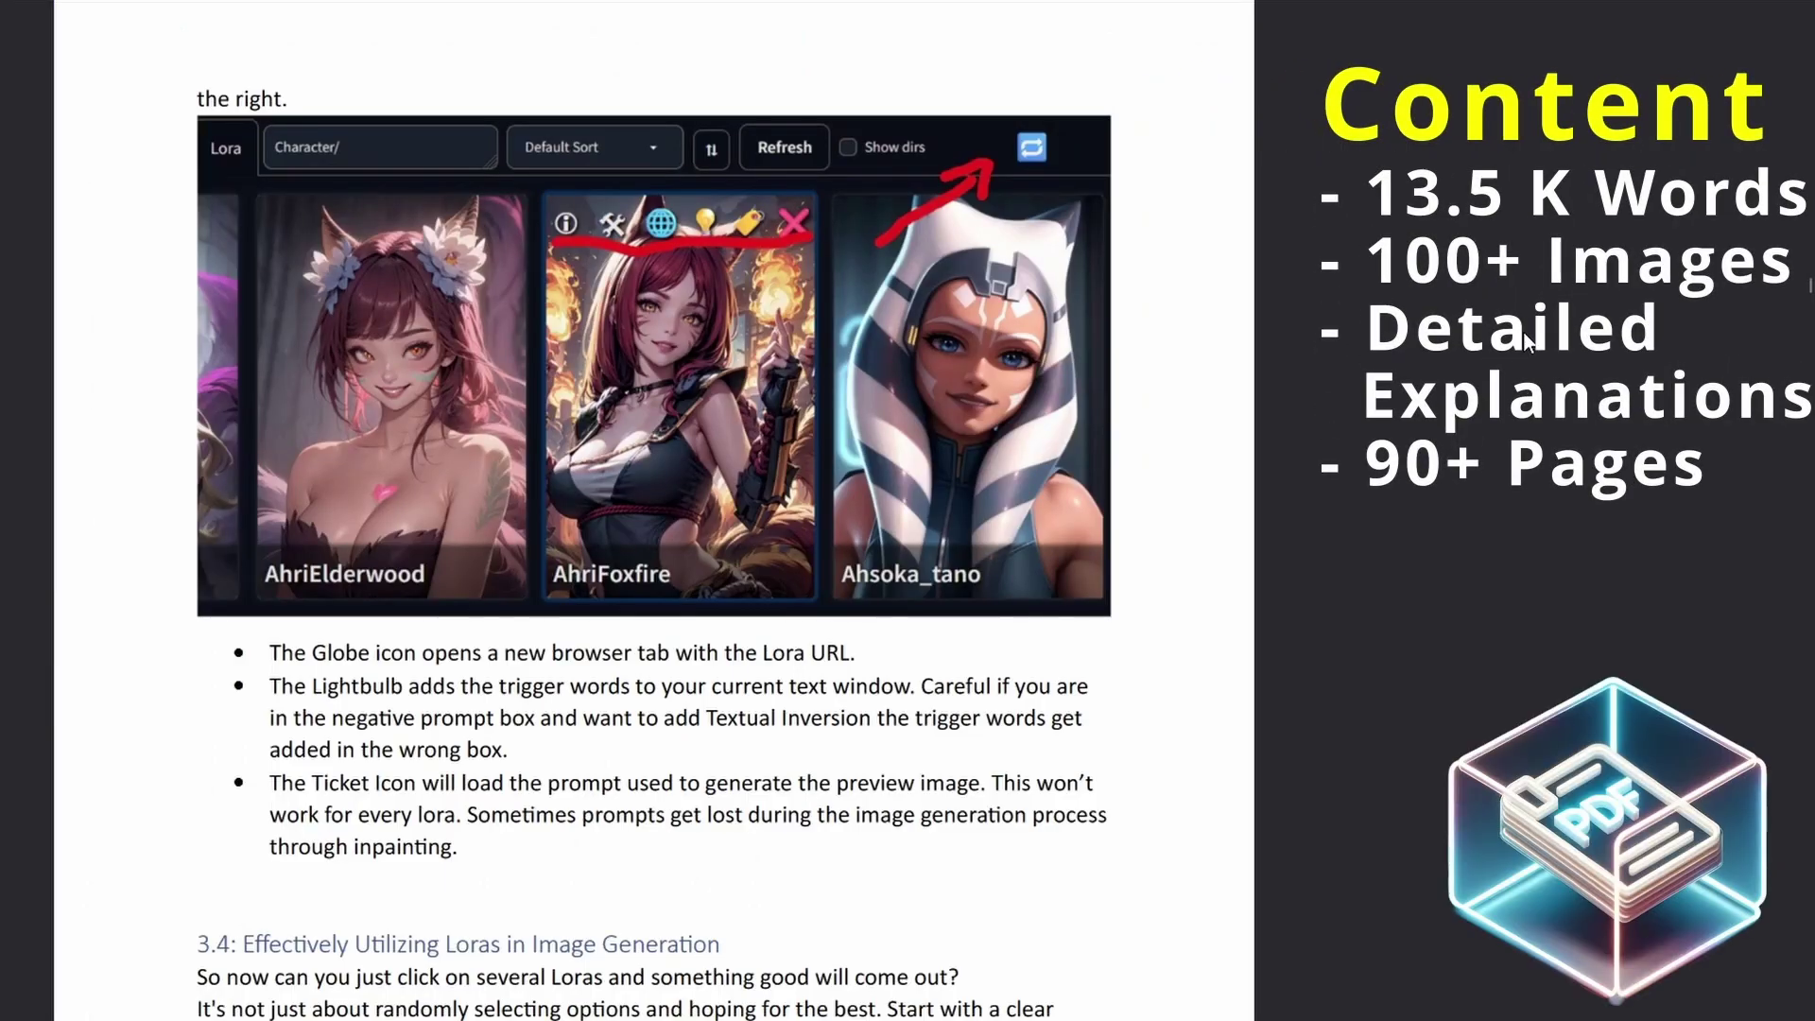
scroll(1503, 311, "down", 20)
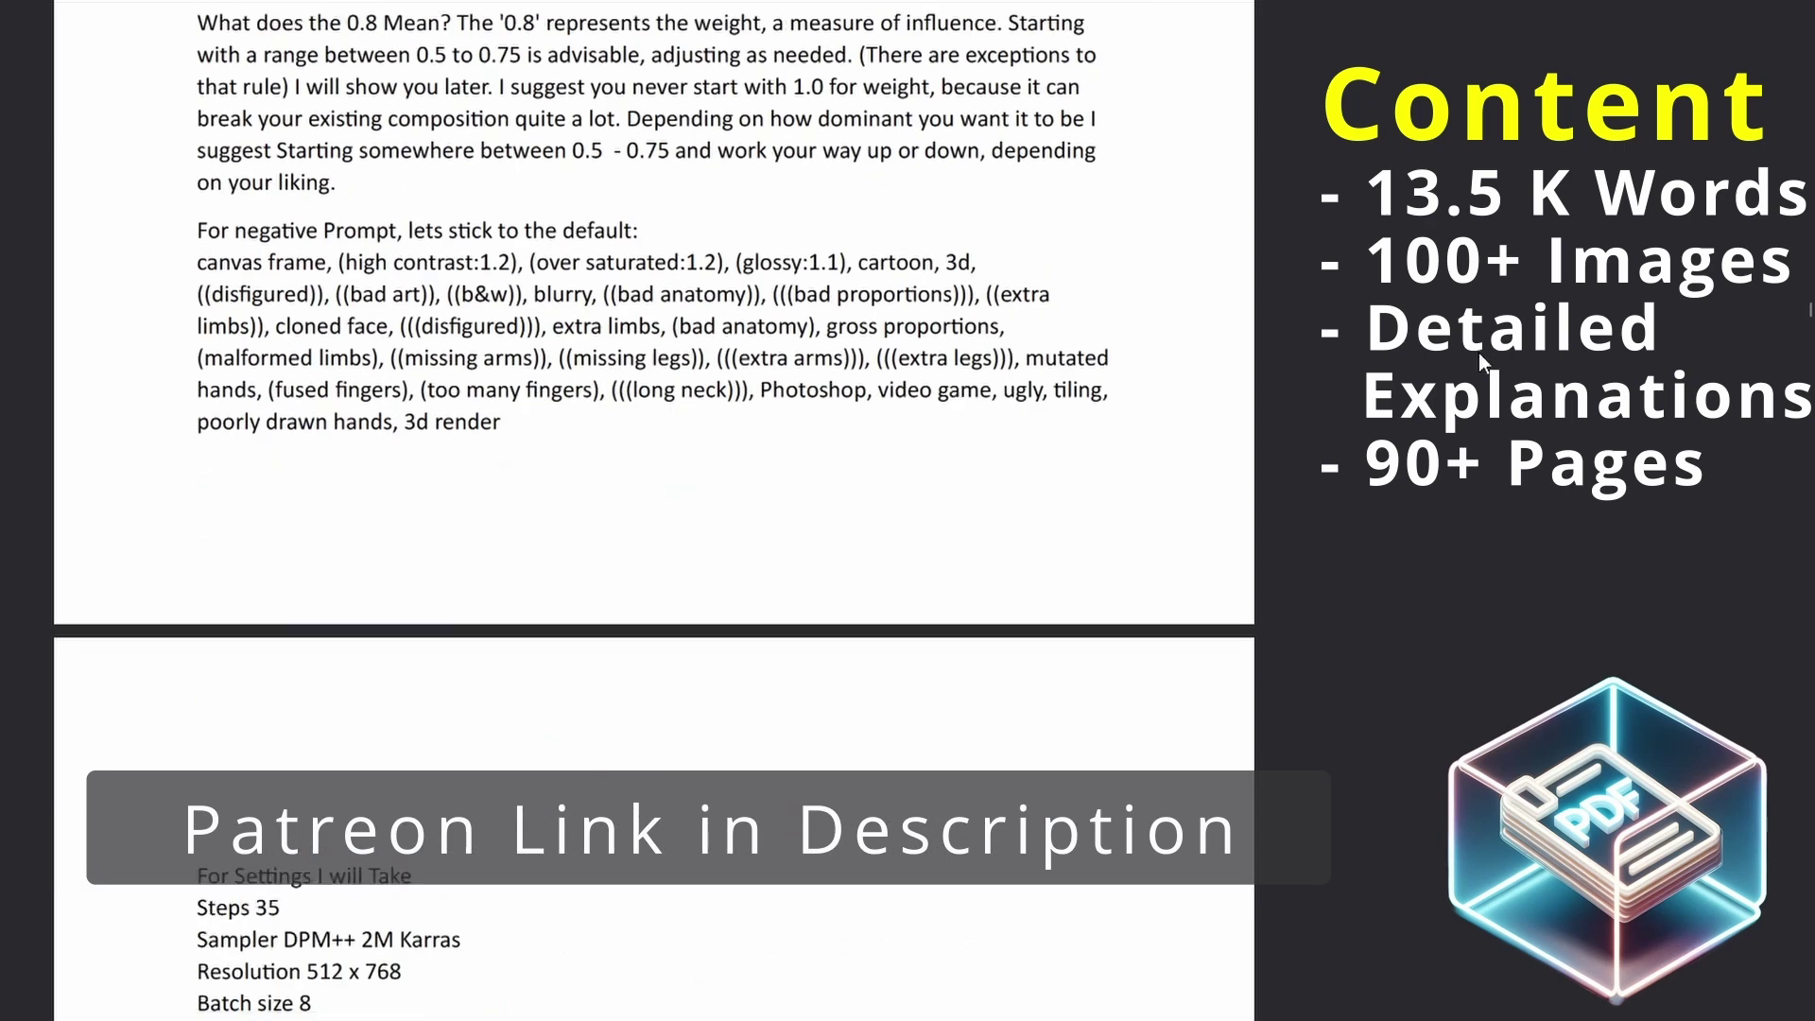
scroll(1492, 345, "down", 20)
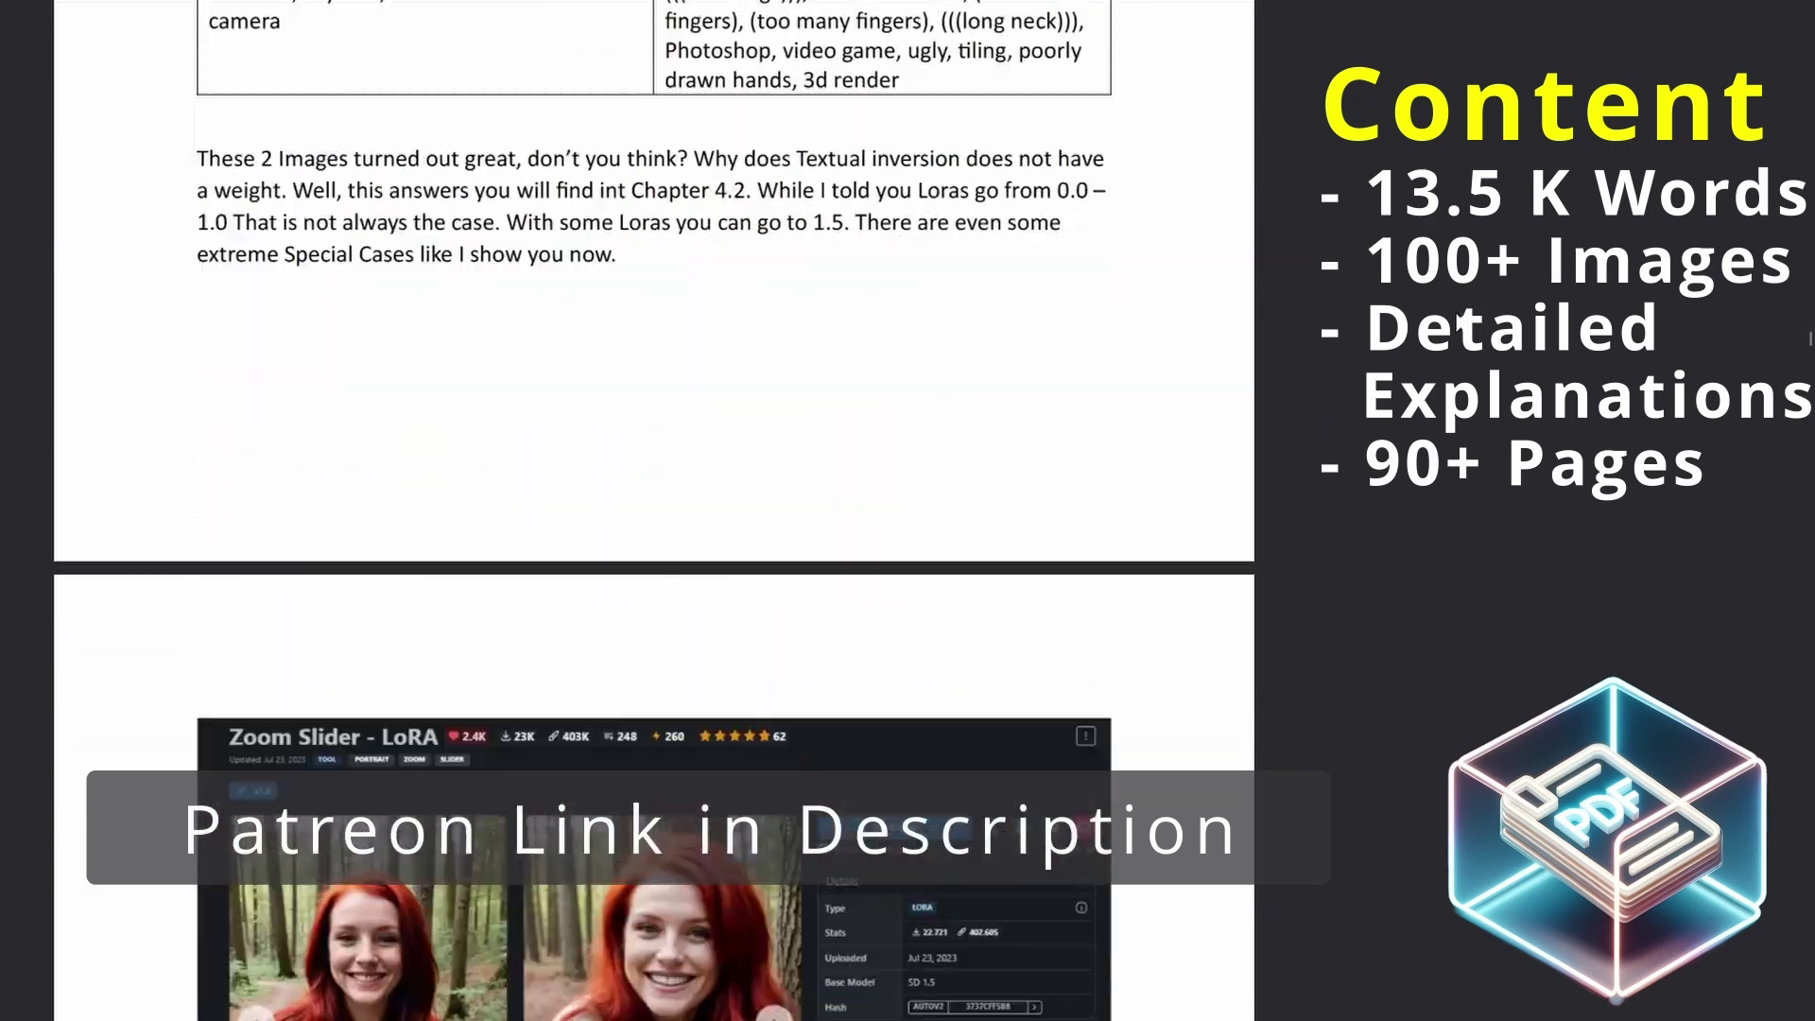
scroll(1453, 326, "down", 20)
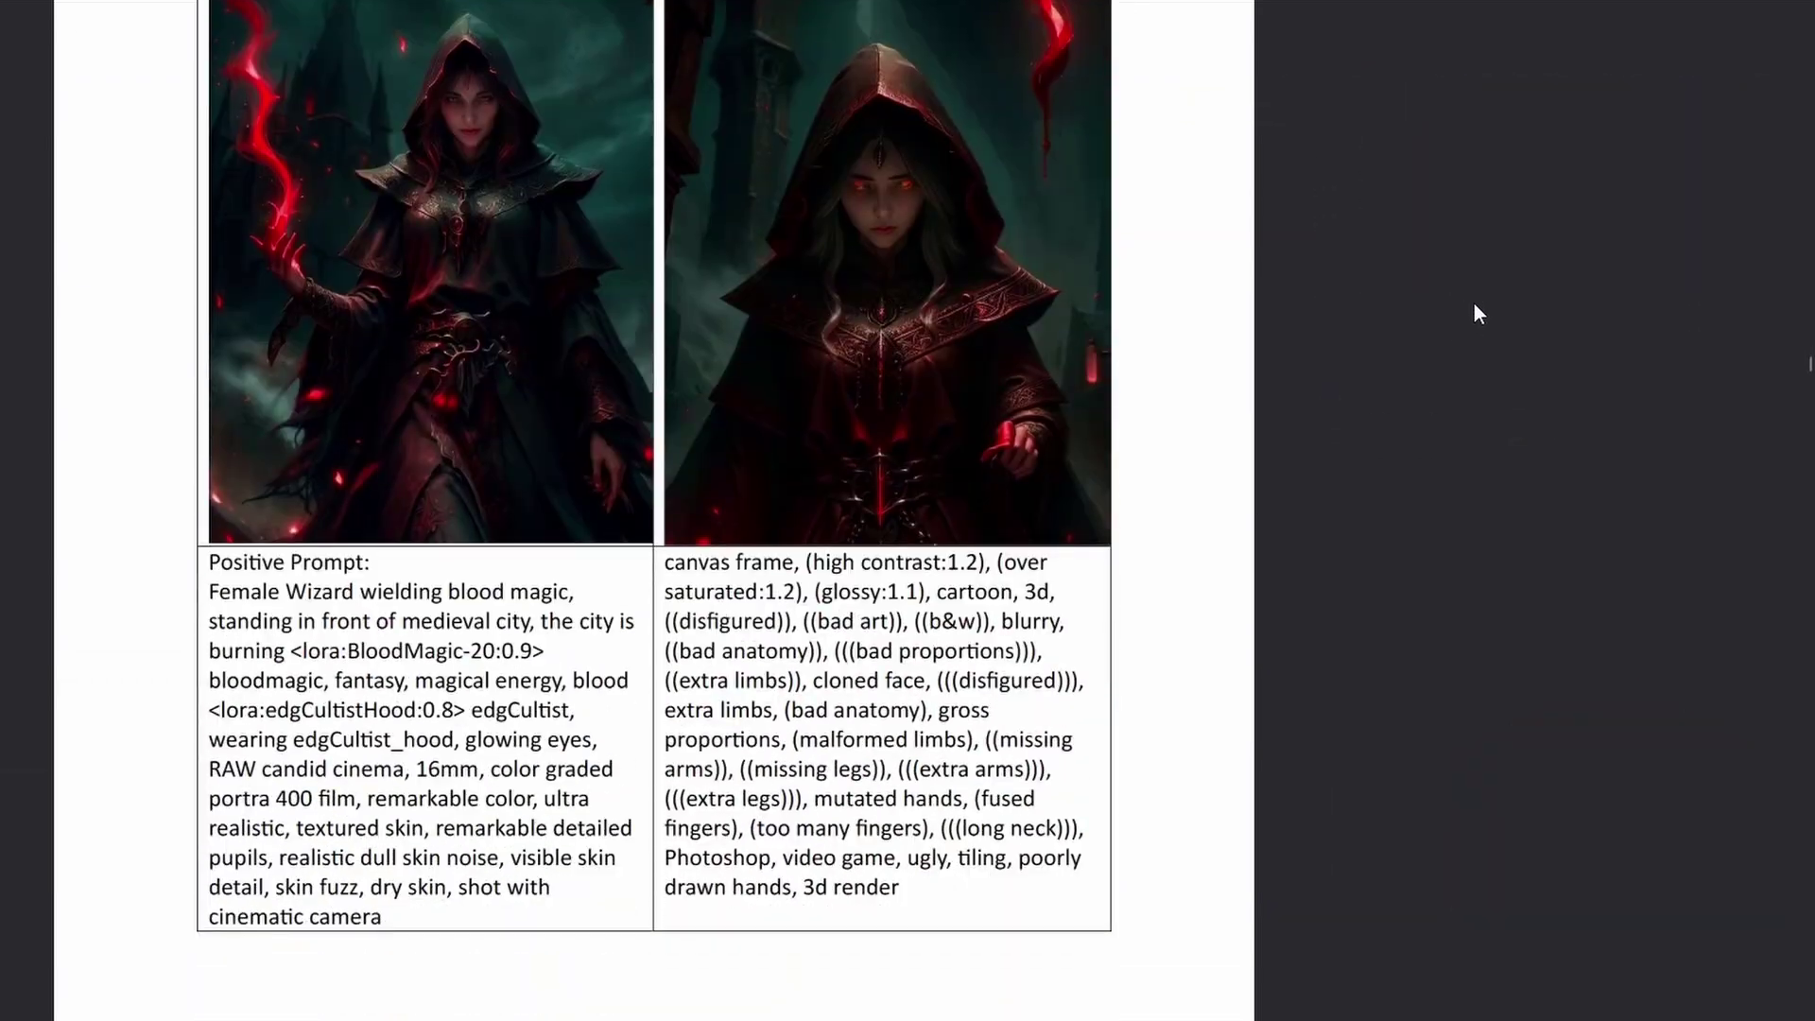
scroll(1476, 312, "down", 5)
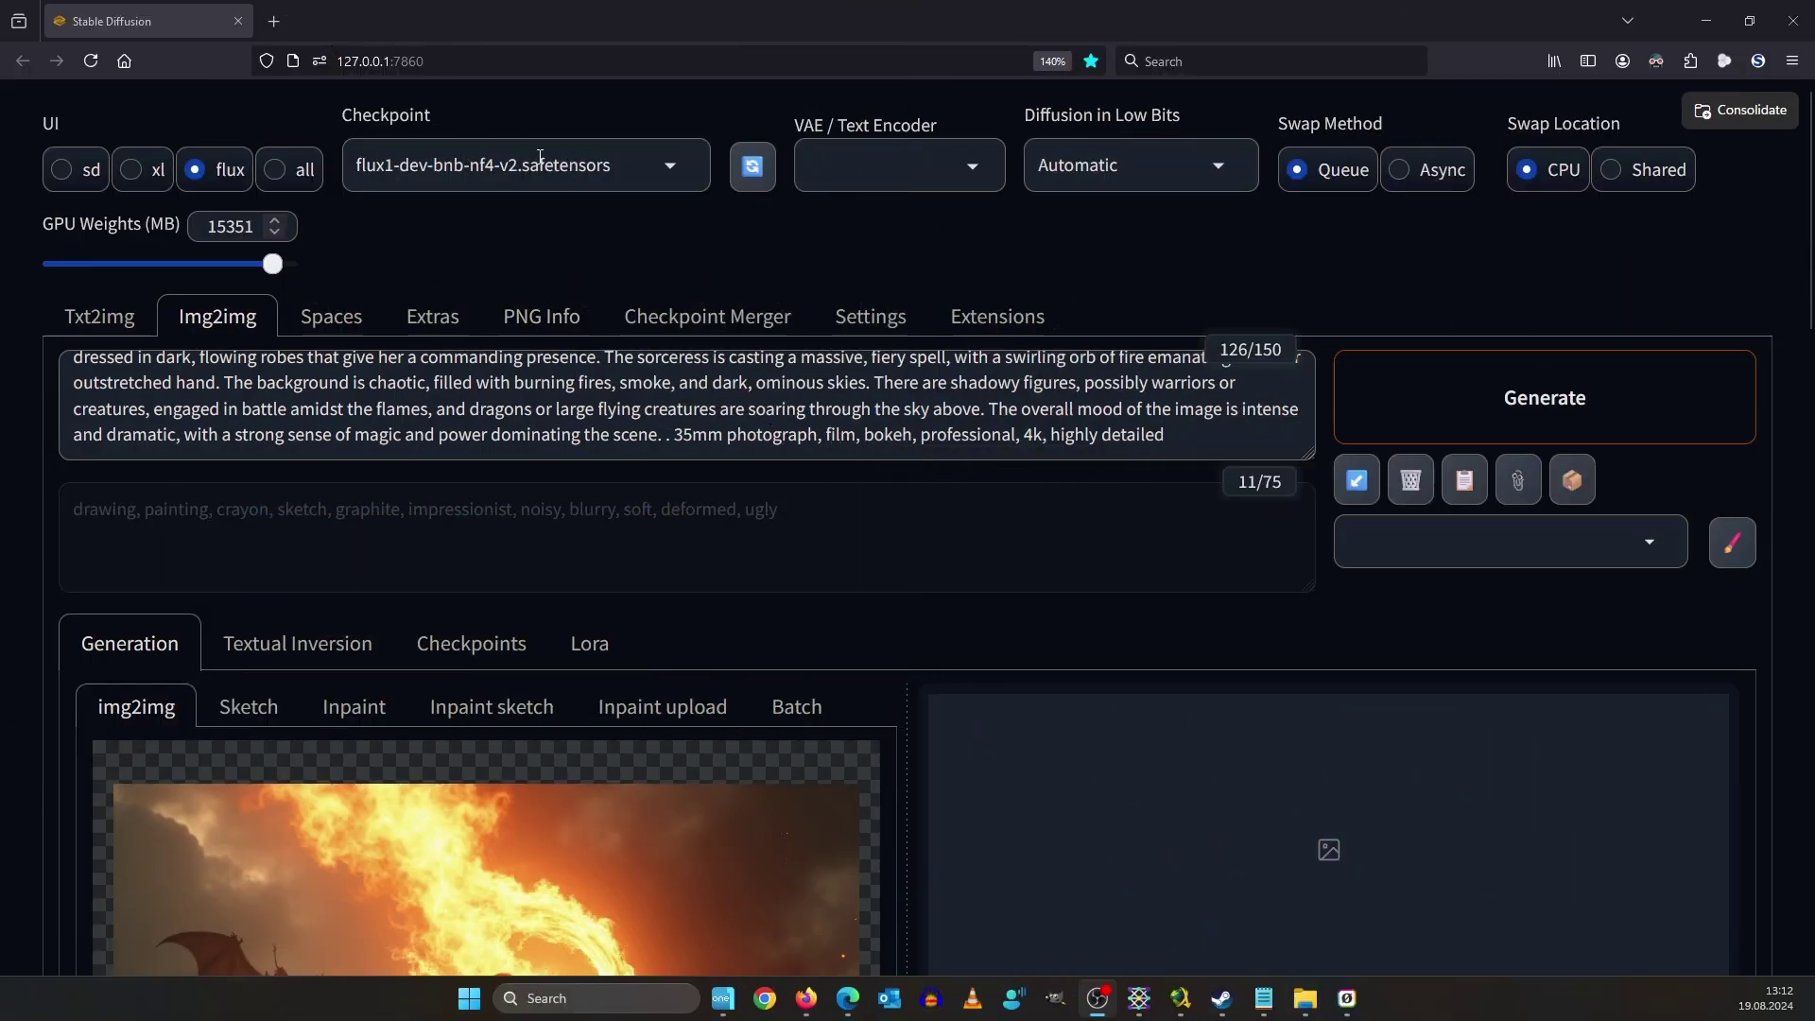
Switch to the juggernautXL_v8Rundiffusion checkpoint, the xl preset, and sdxl_vae.safetensors as VAE.
left_click(539, 156)
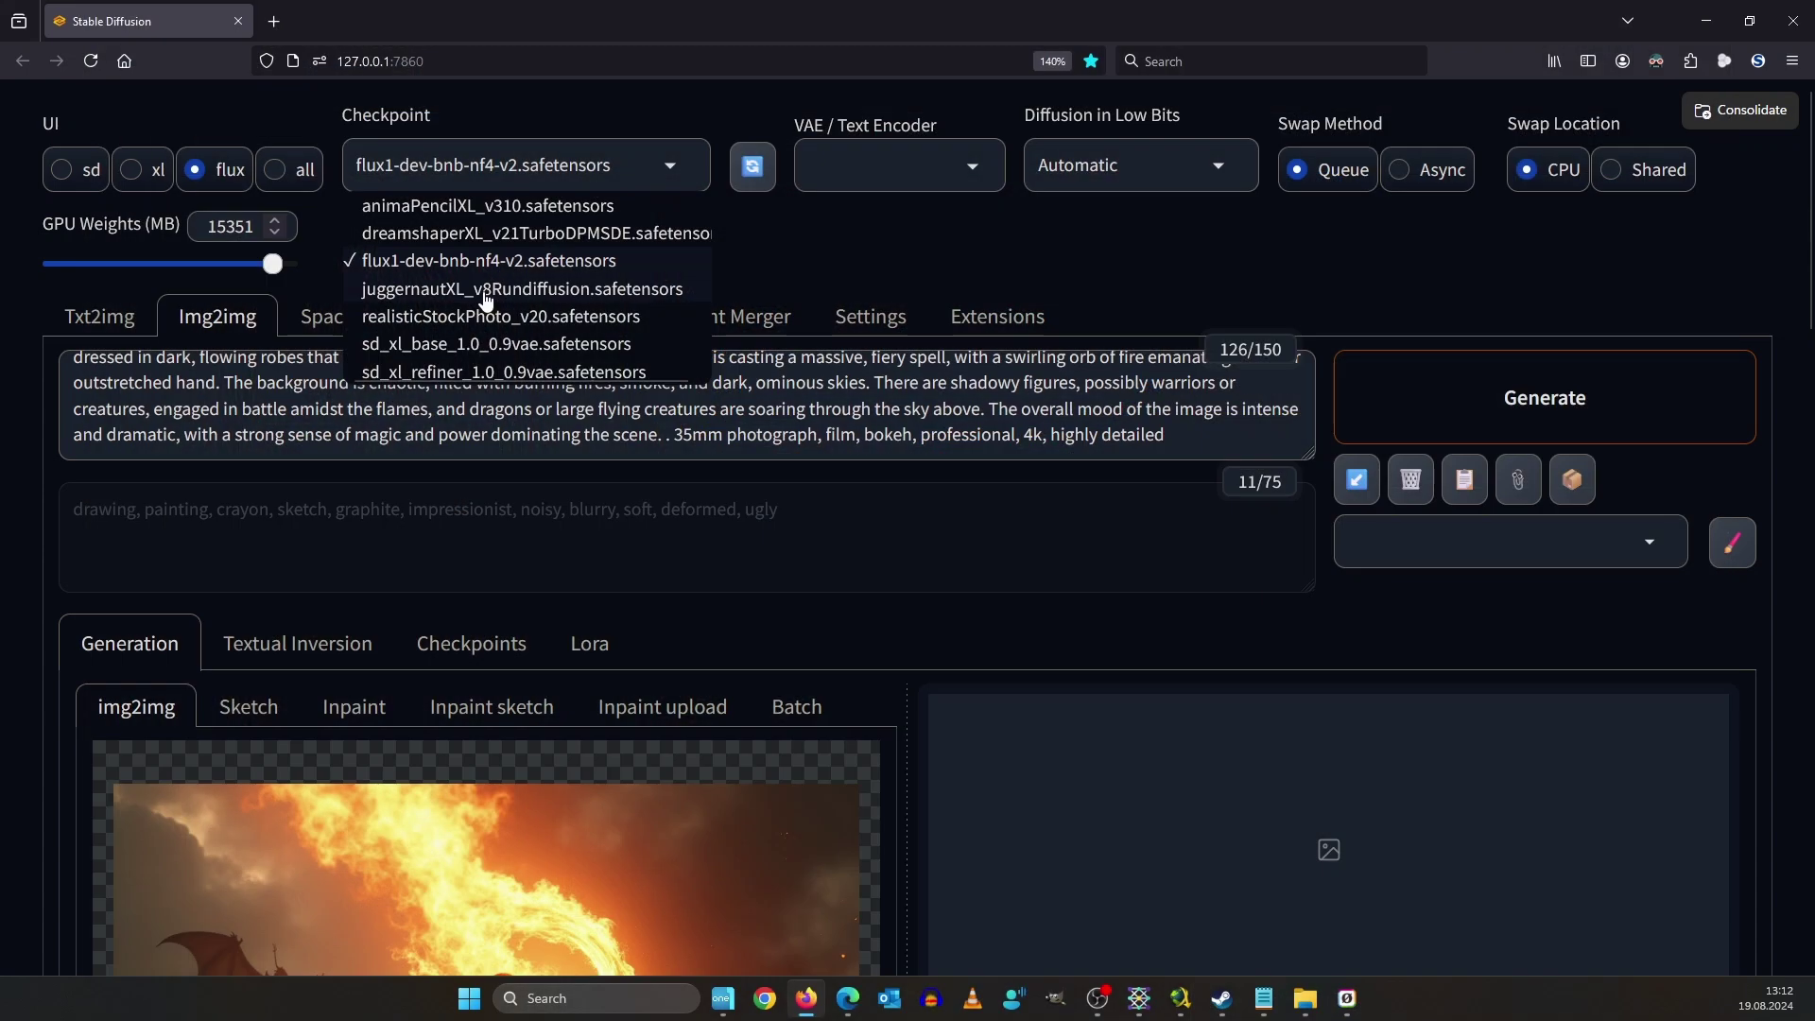
left_click(567, 293)
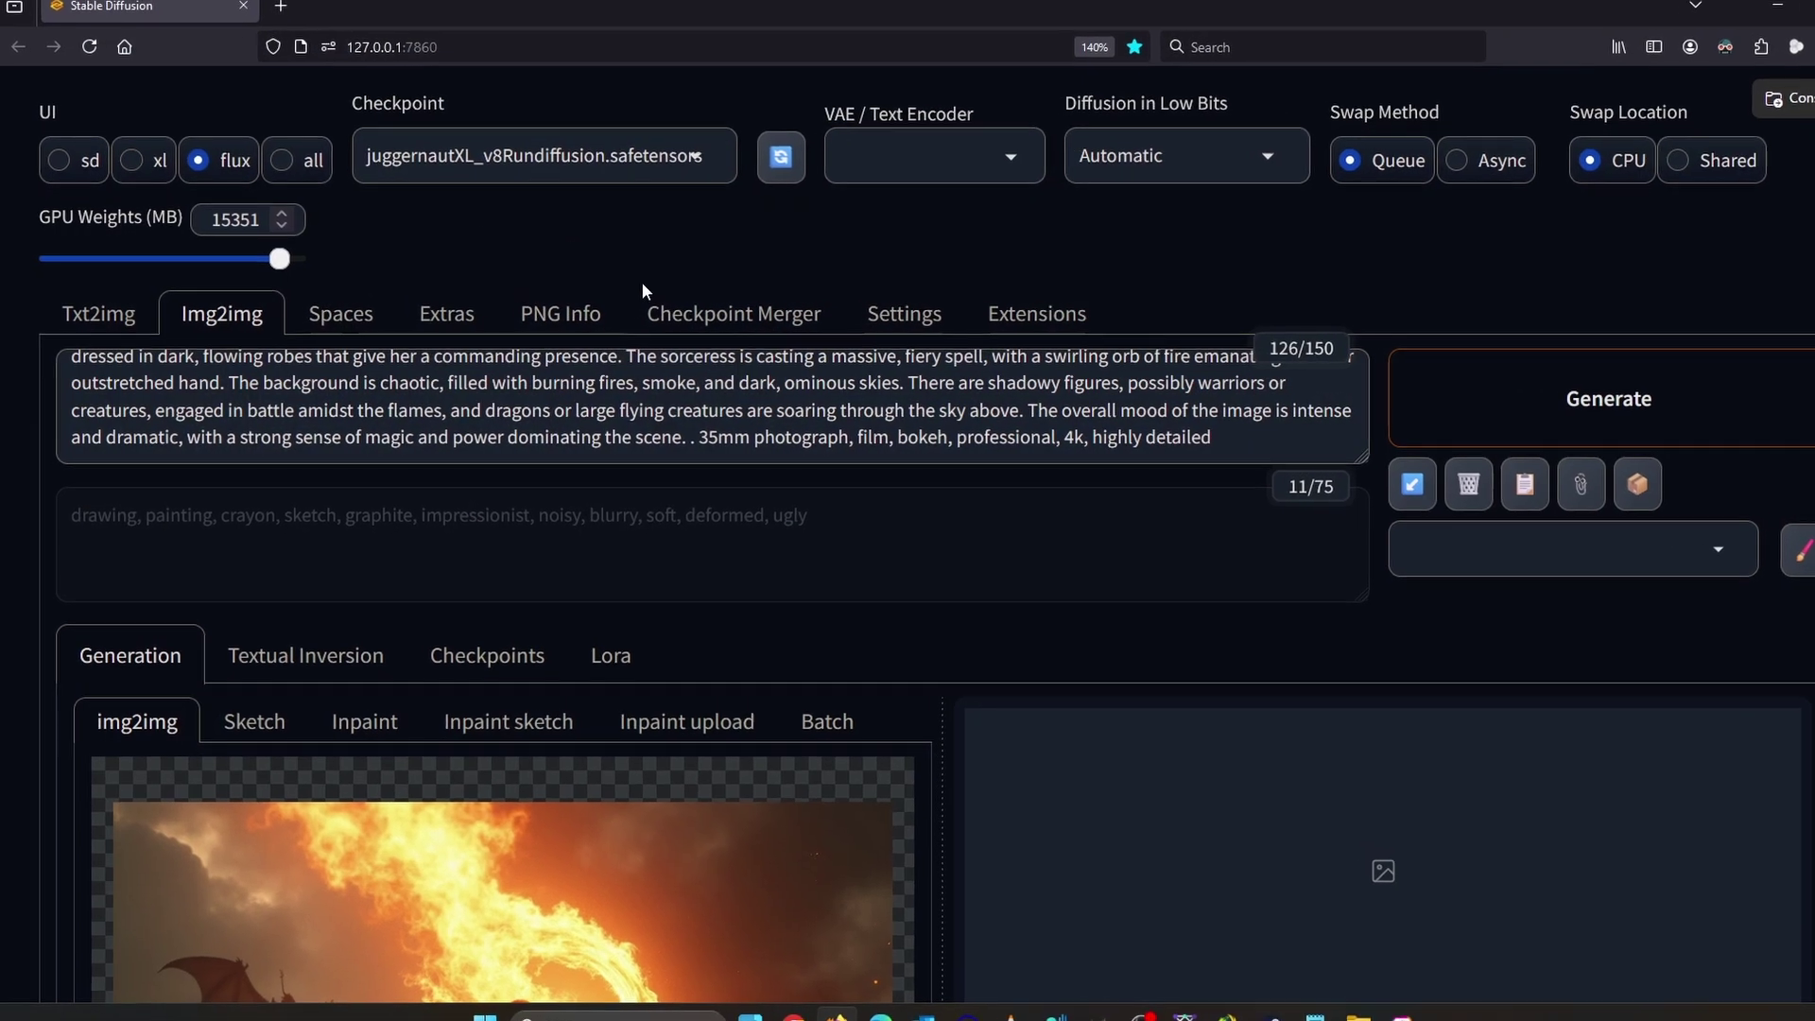
left_click(151, 160)
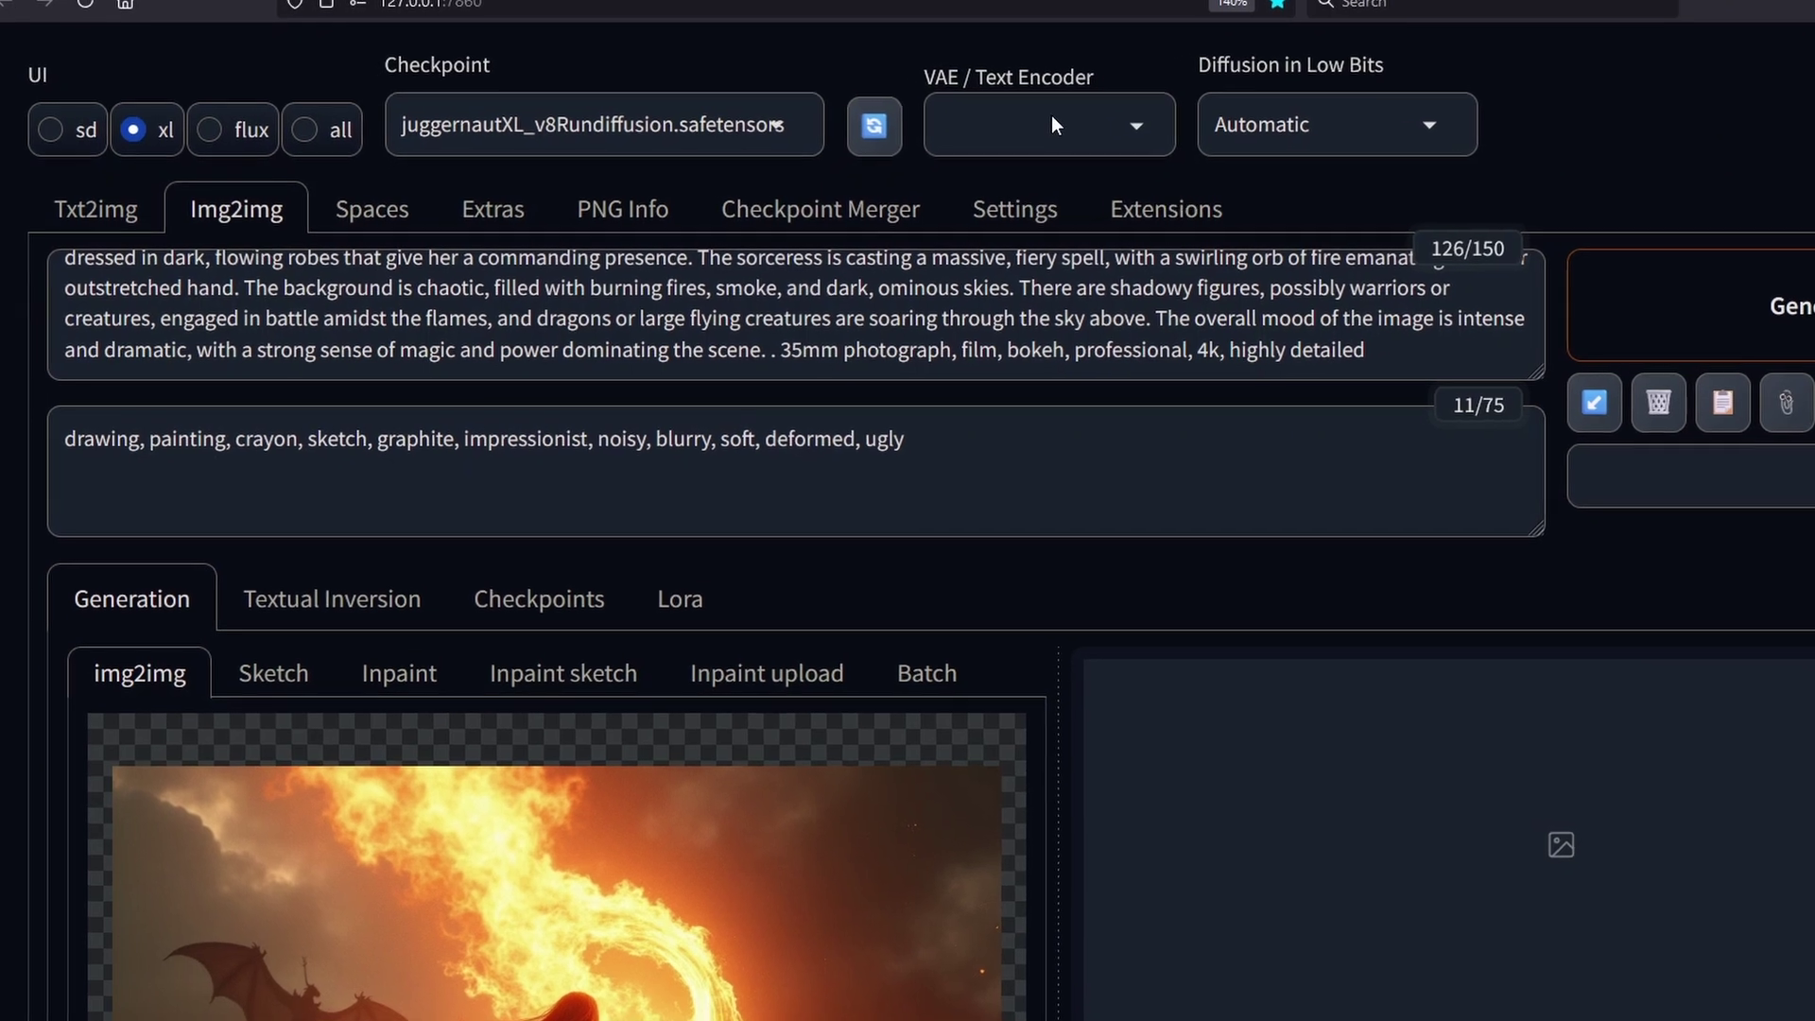
left_click(1021, 128)
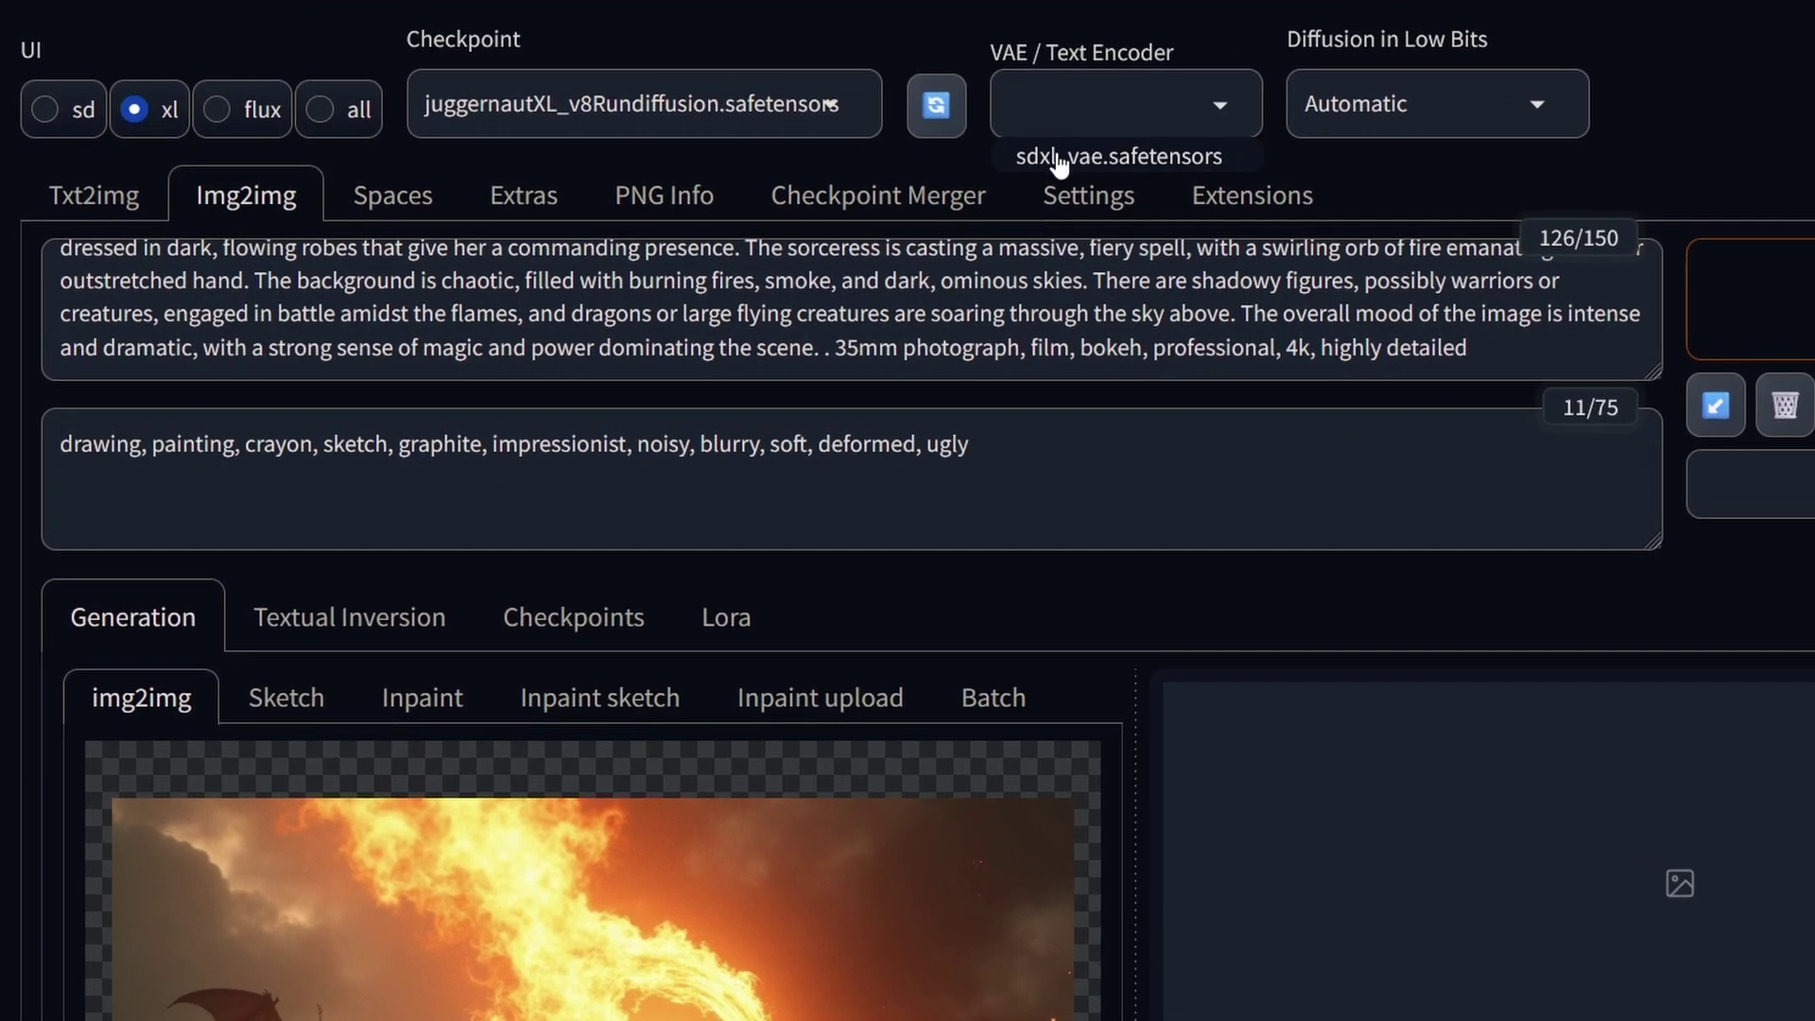
left_click(1080, 164)
left_click(1179, 507)
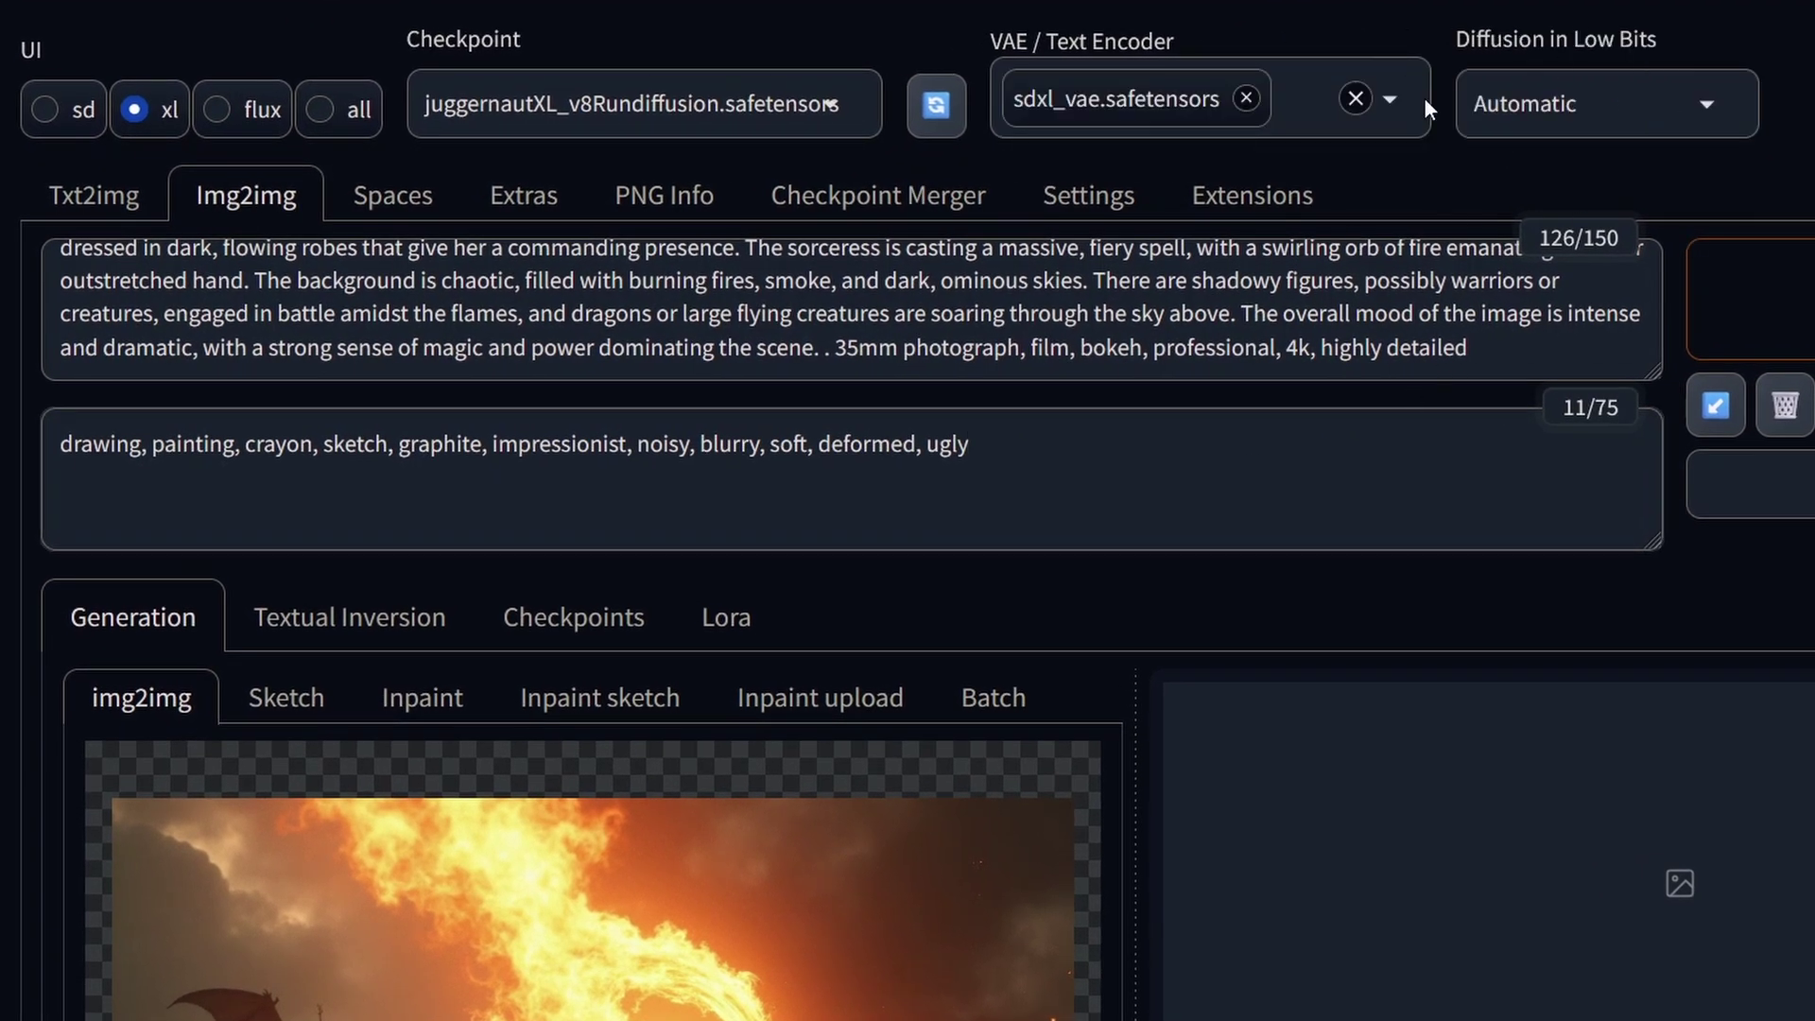
Resize by 1.75 to 2016x1568, set denoising strength 0.4 and batch count 2.
scroll(1340, 223, "down", 6)
scroll(393, 453, "down", 2)
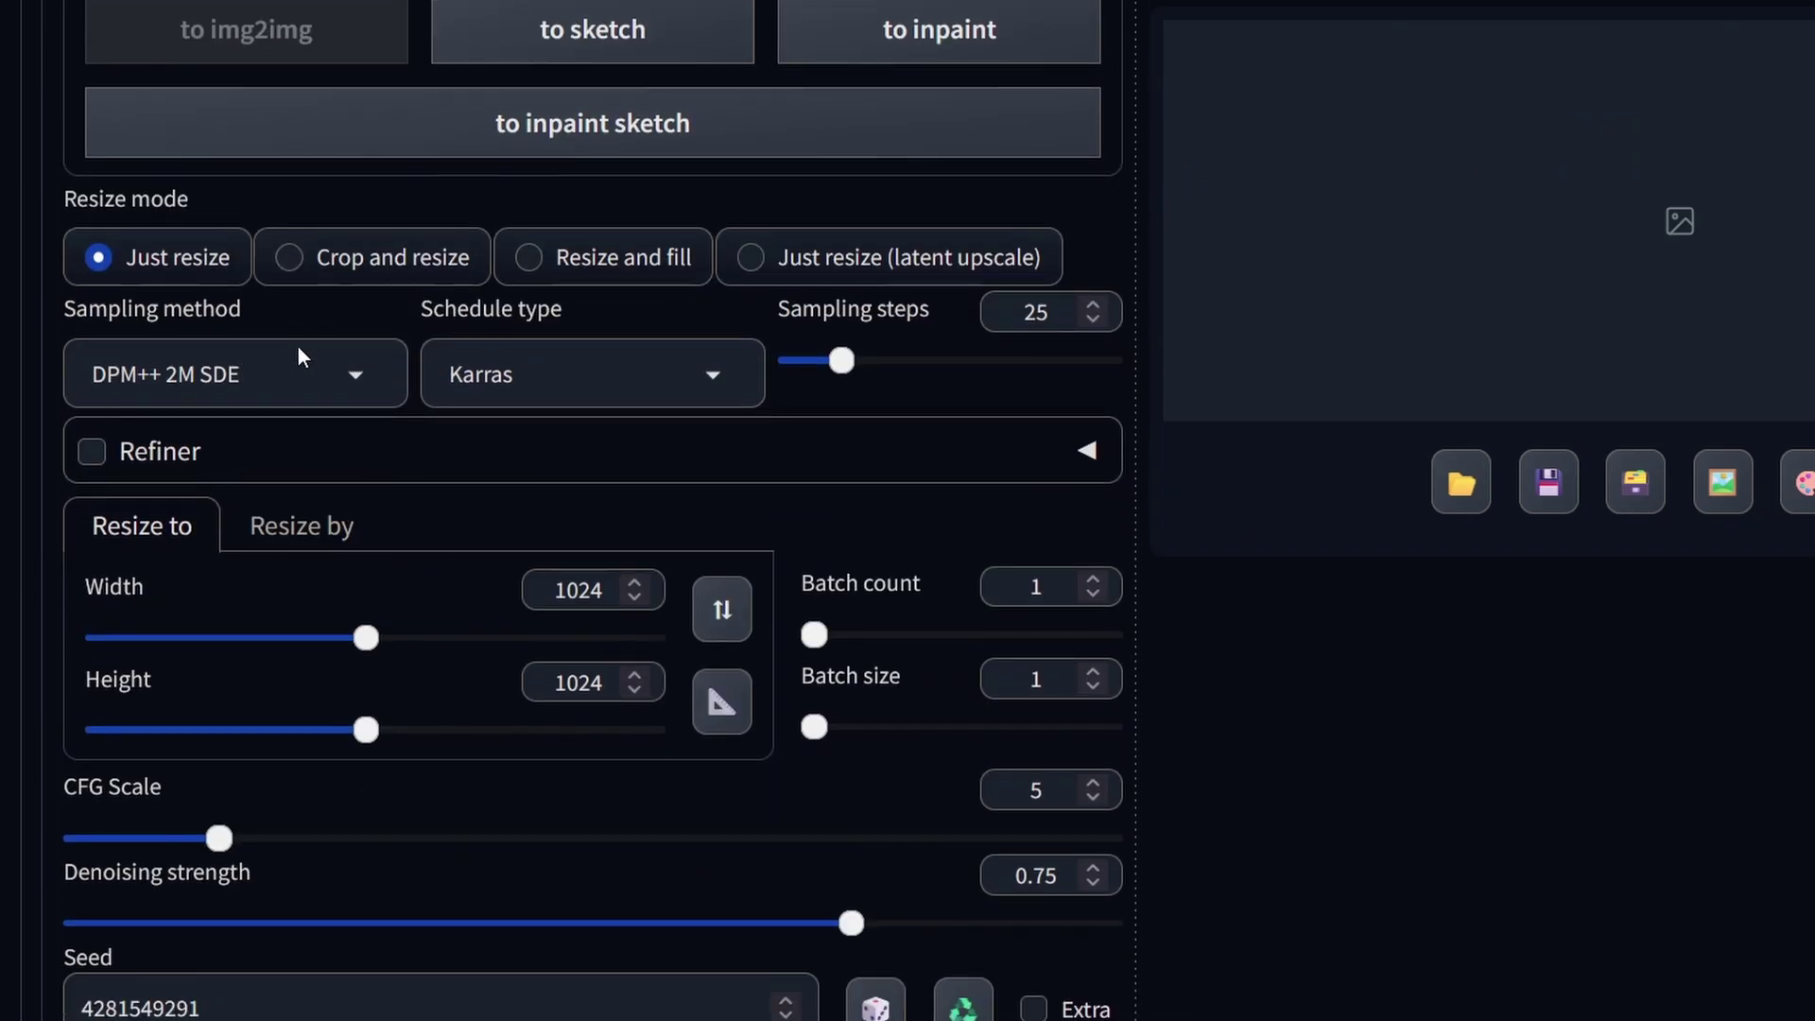
scroll(385, 415, "down", 2)
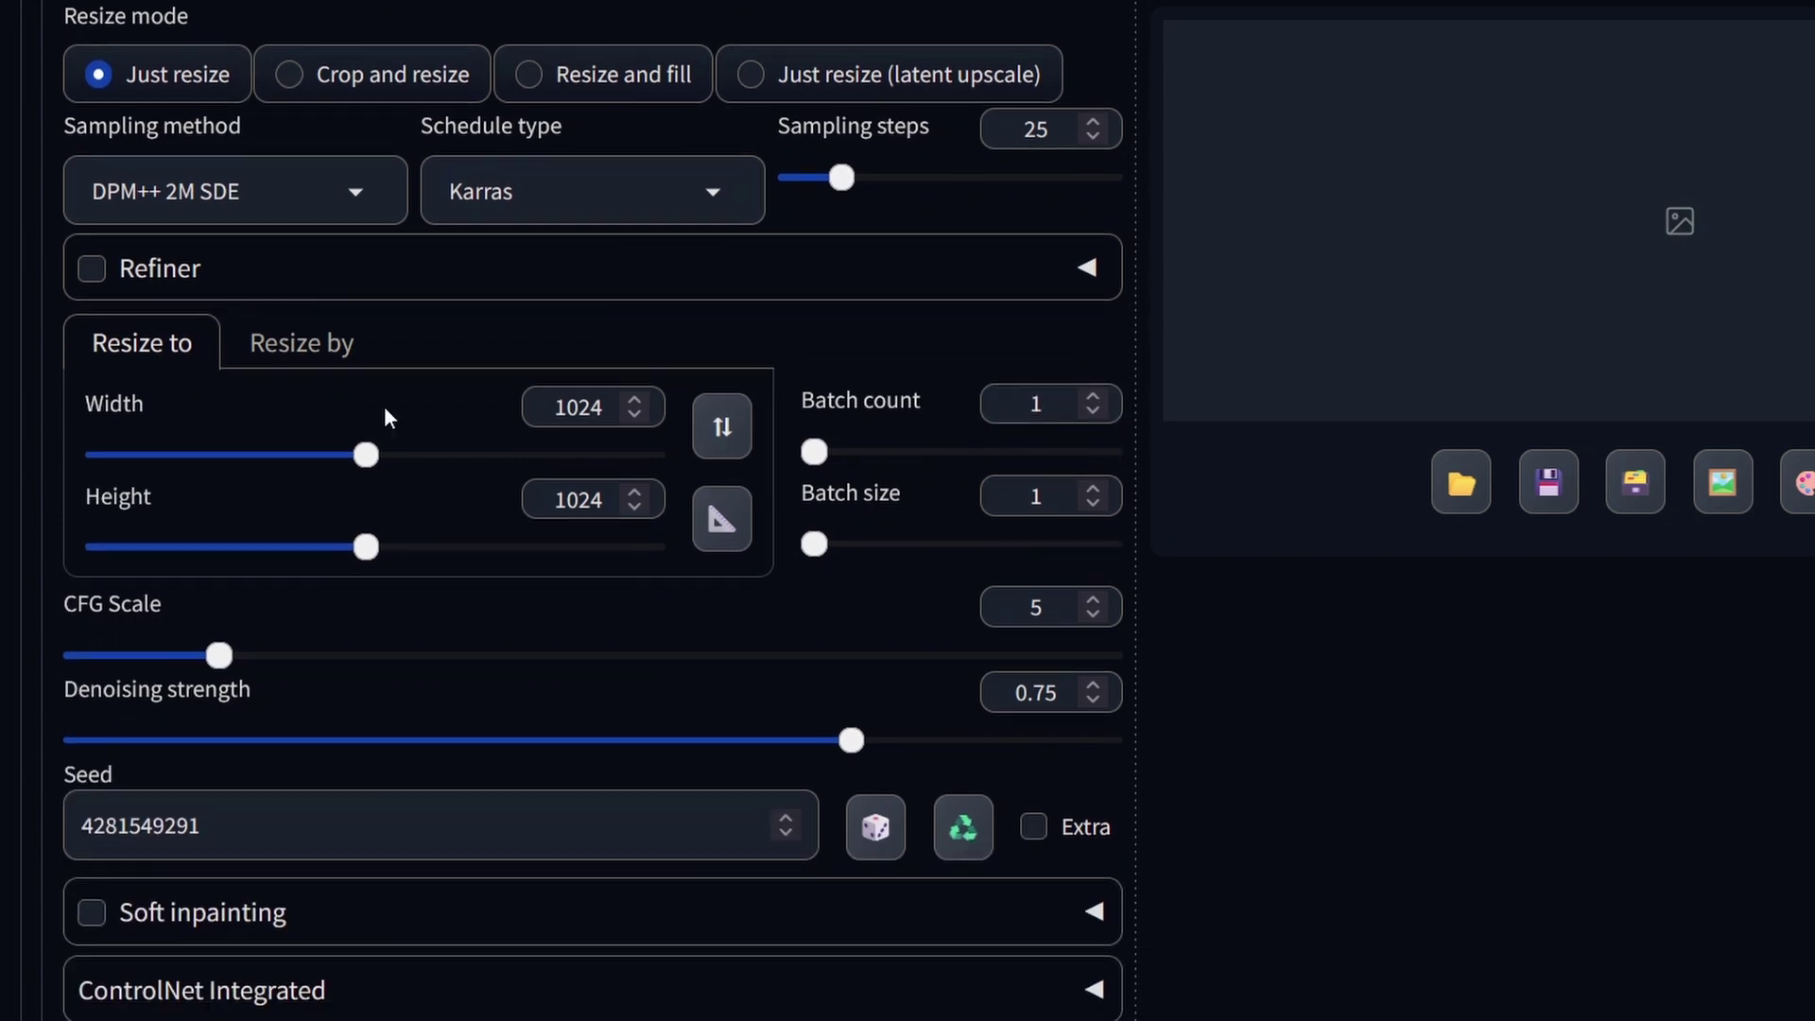
left_click(291, 340)
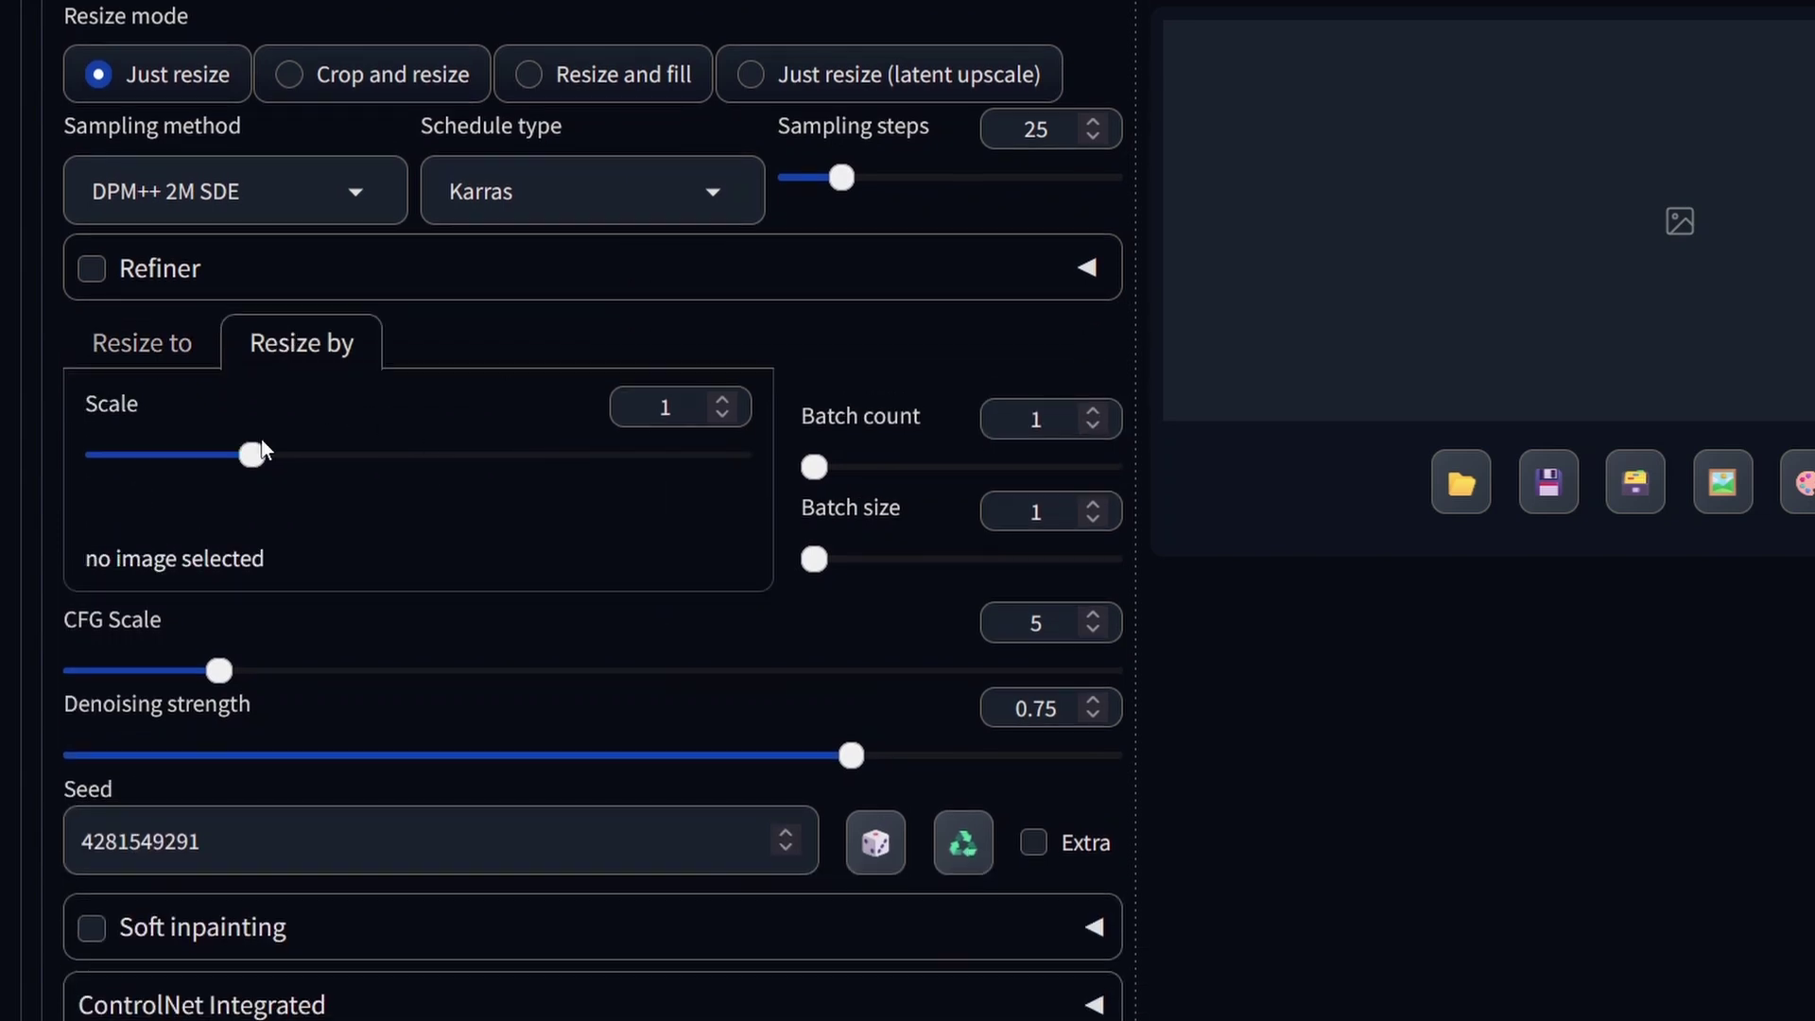
left_click_drag(256, 458, 326, 459)
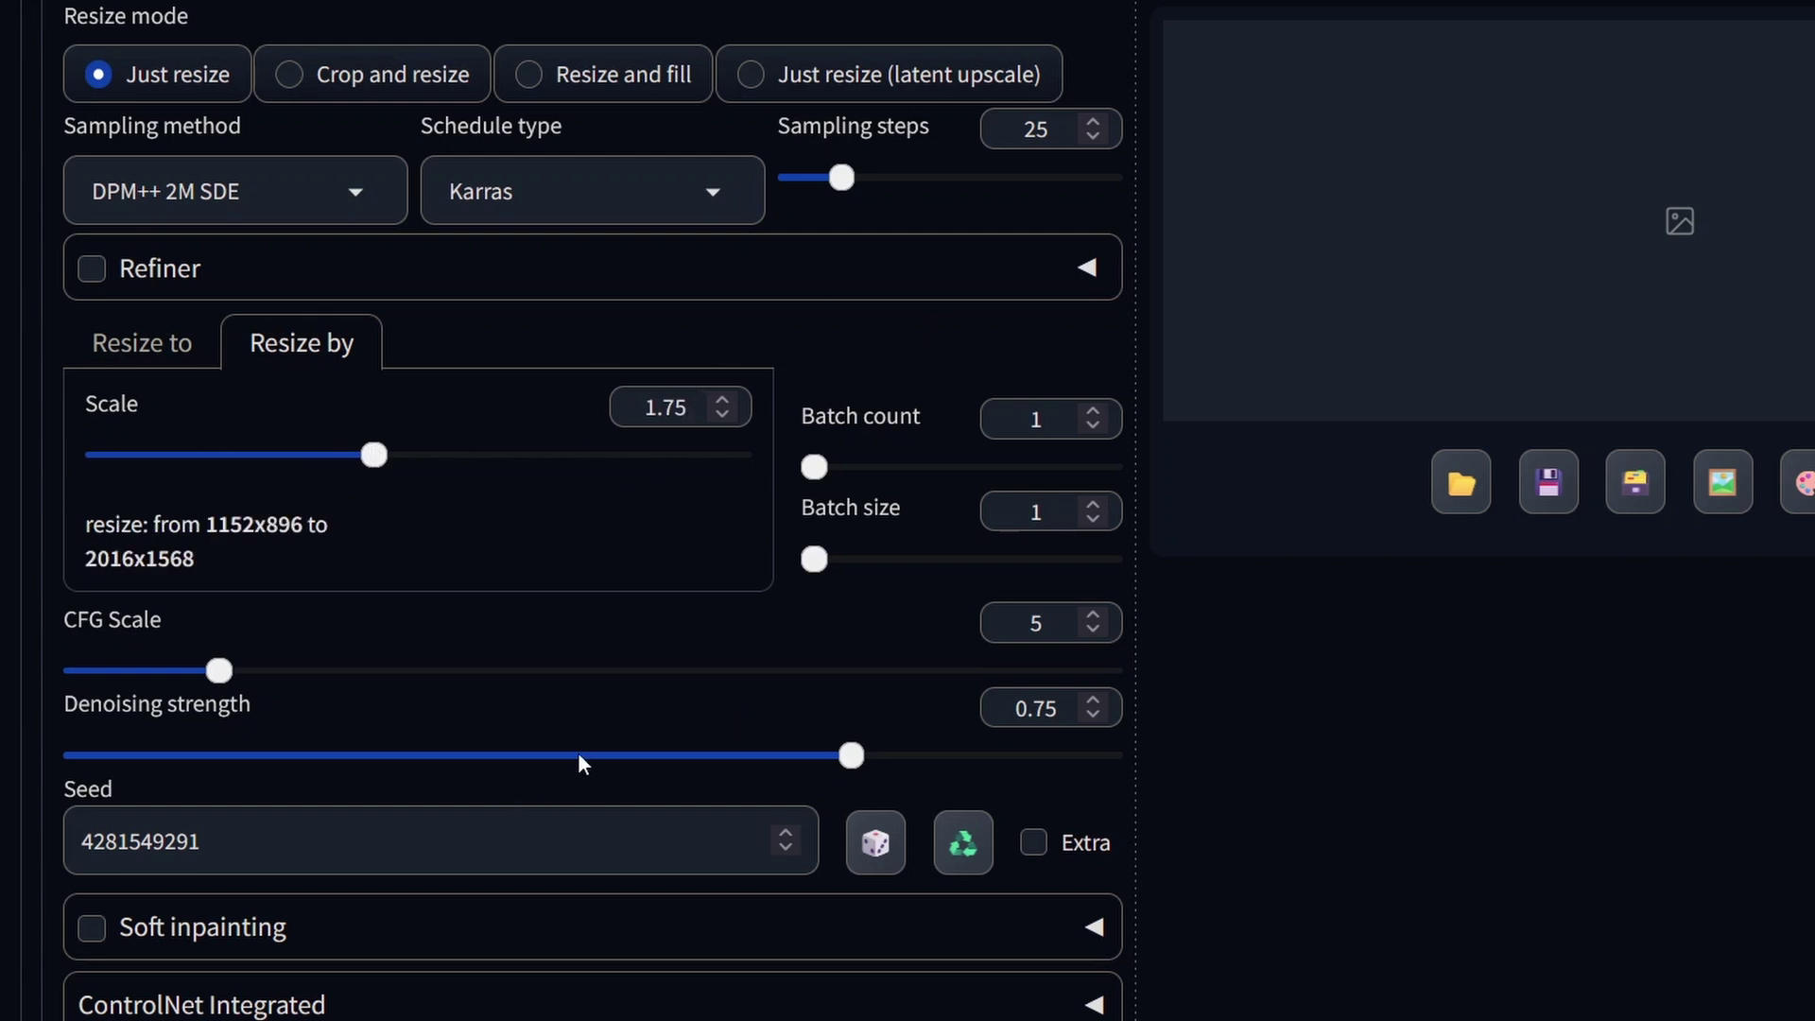
left_click_drag(576, 752, 485, 756)
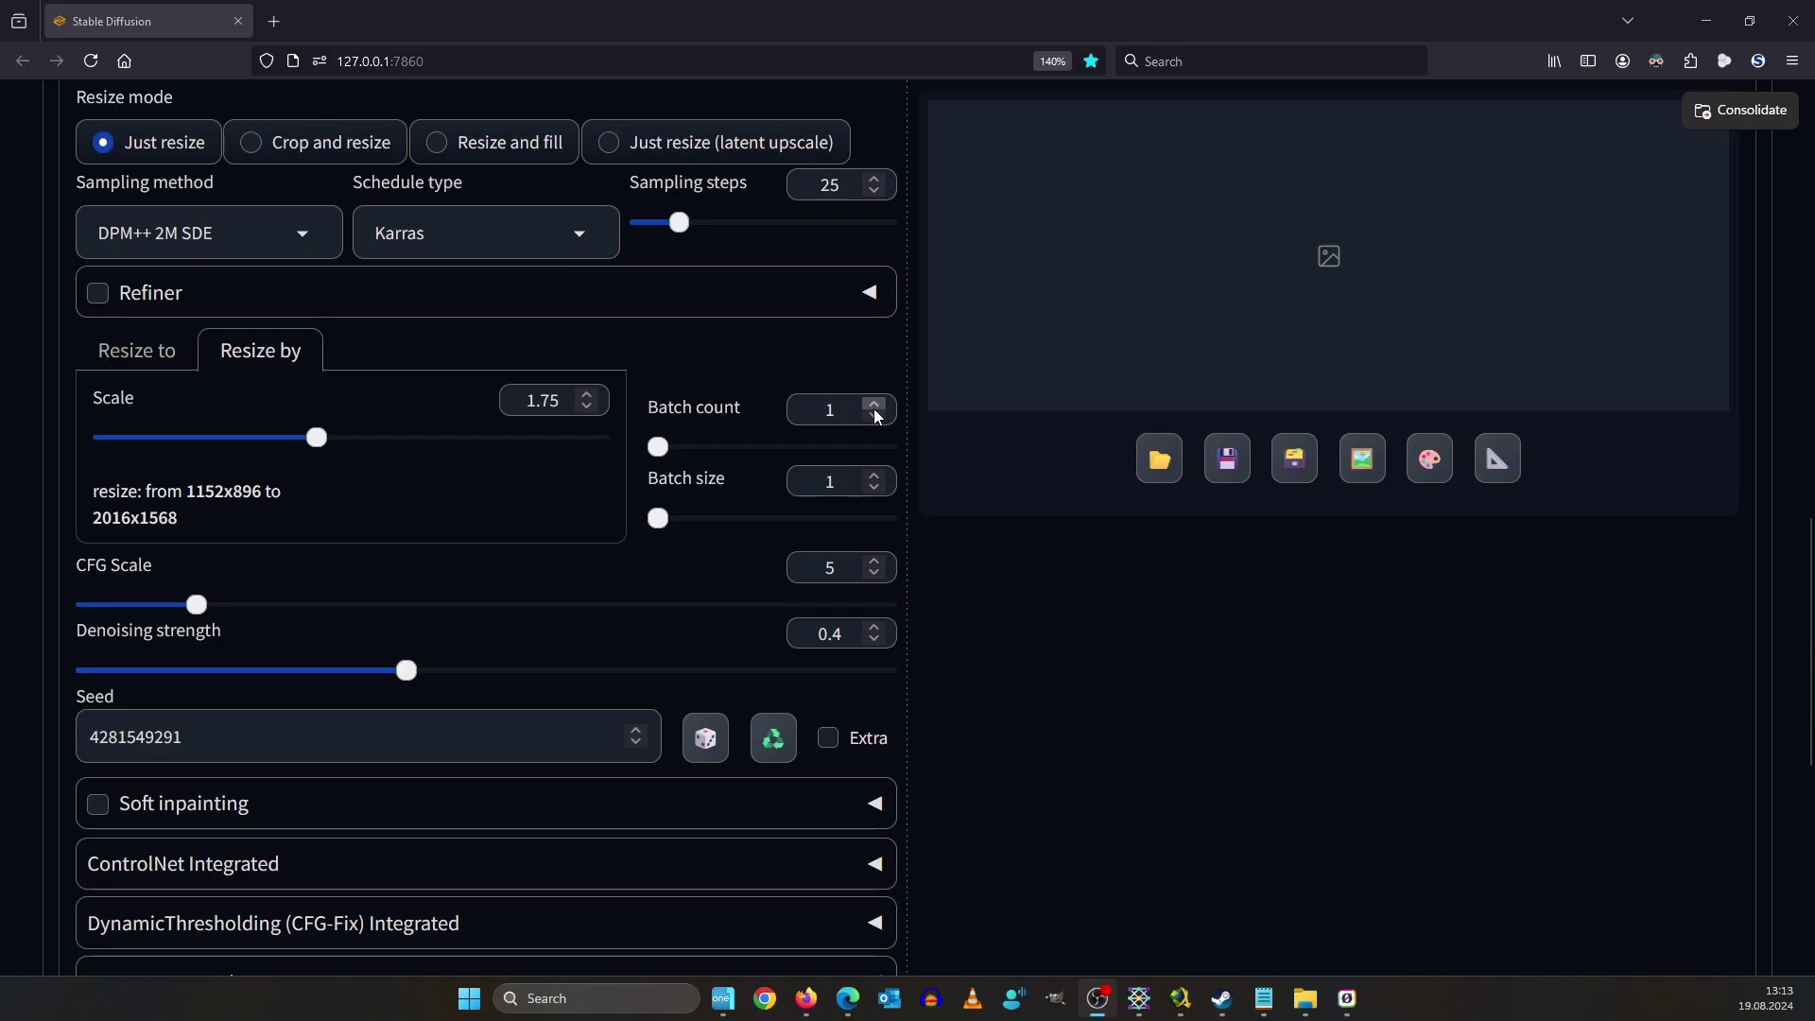
left_click(1093, 412)
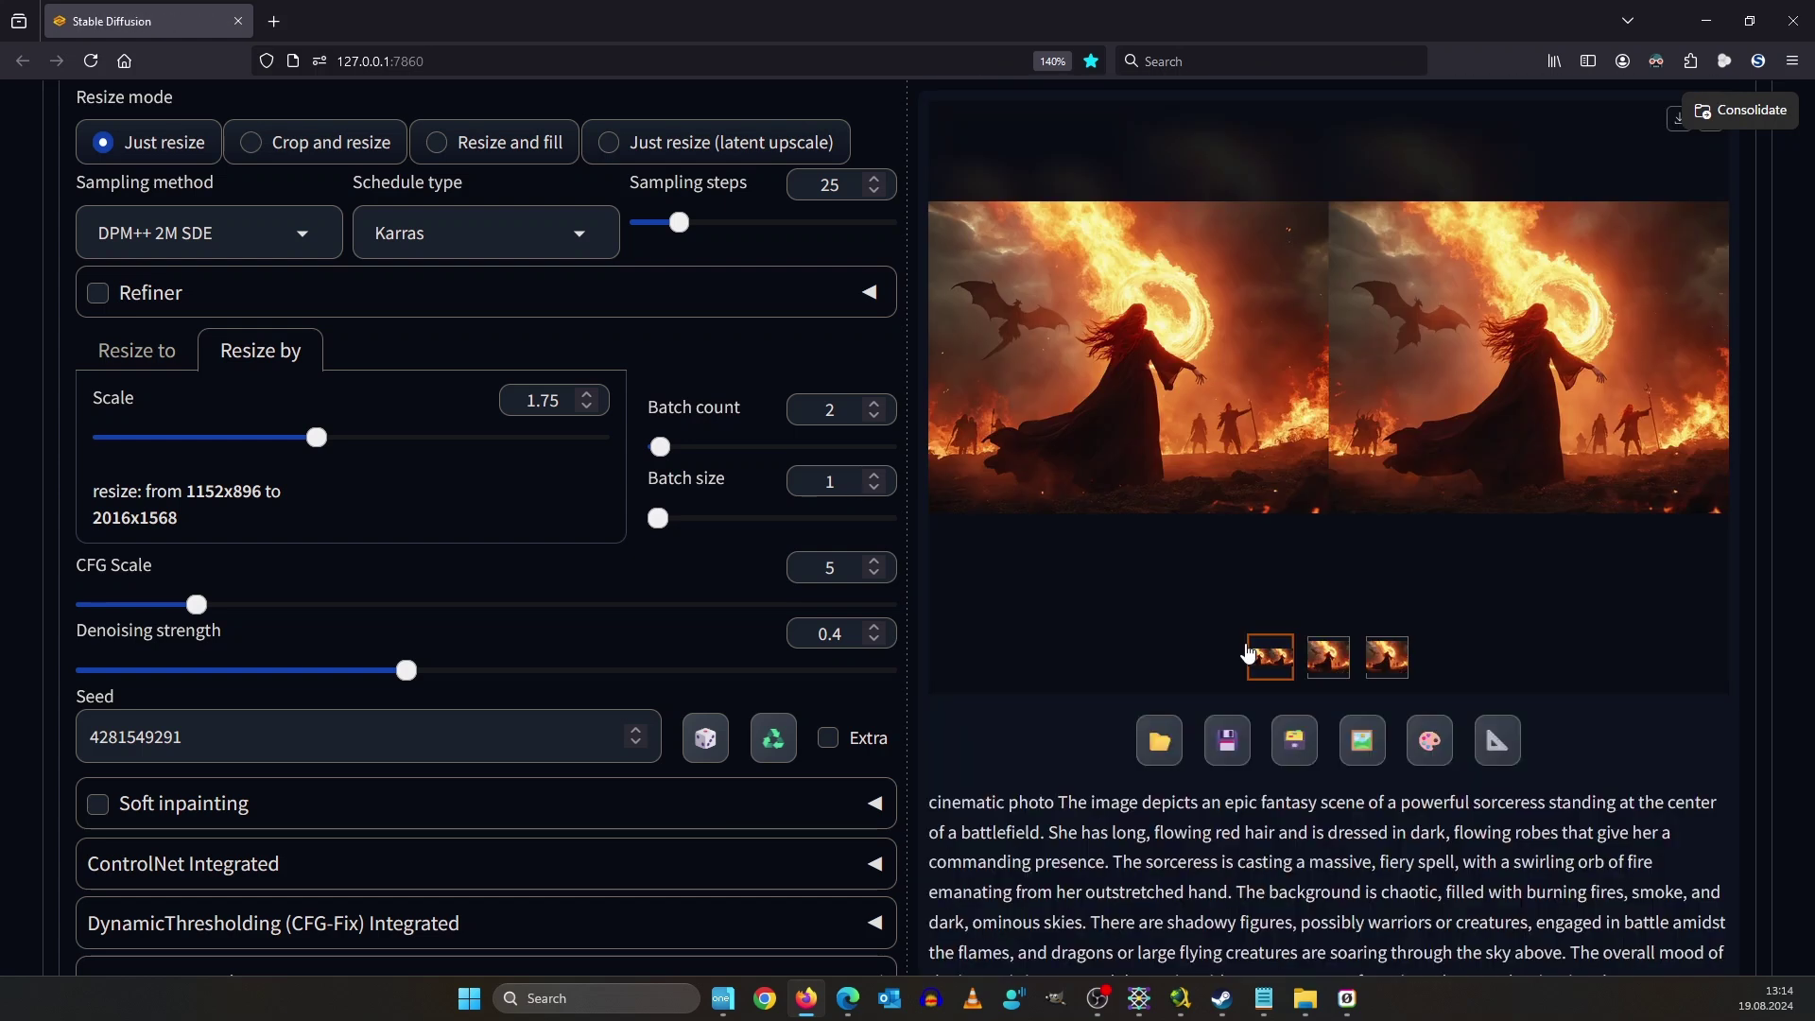
Compare the two refined sorceress results full-screen.
left_click(1248, 652)
left_click(1233, 387)
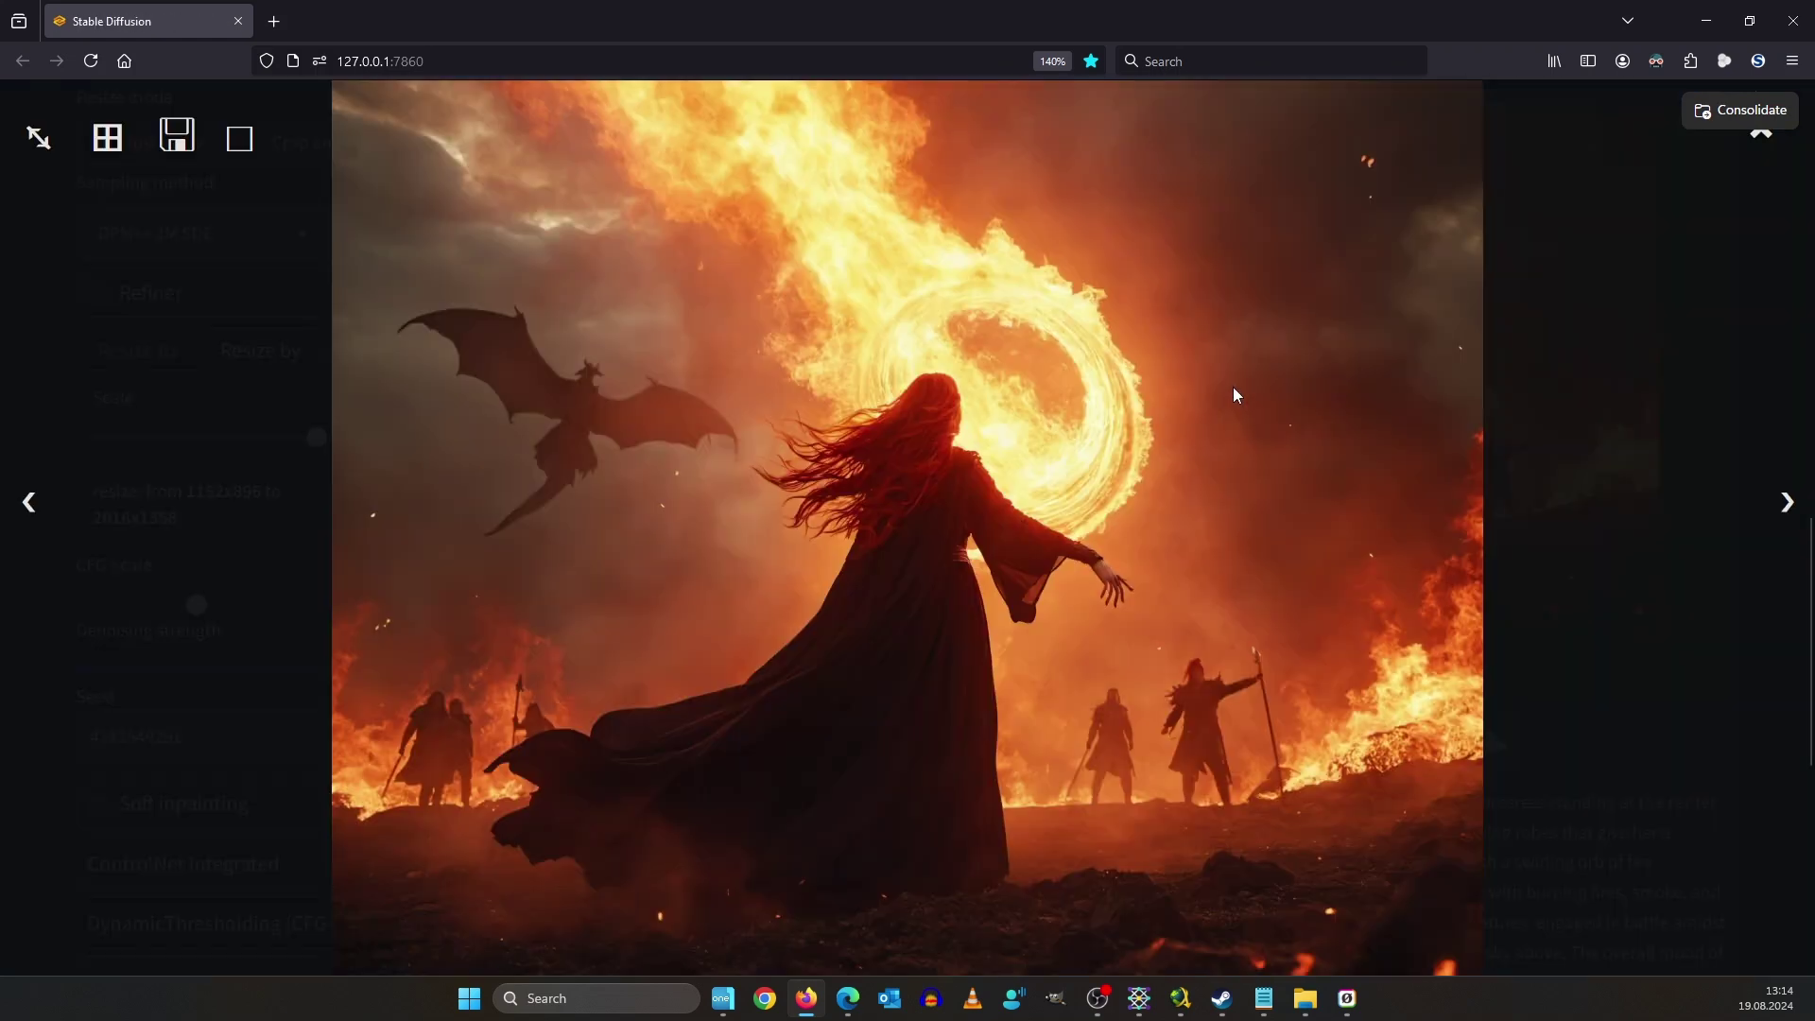
left_click(1783, 504)
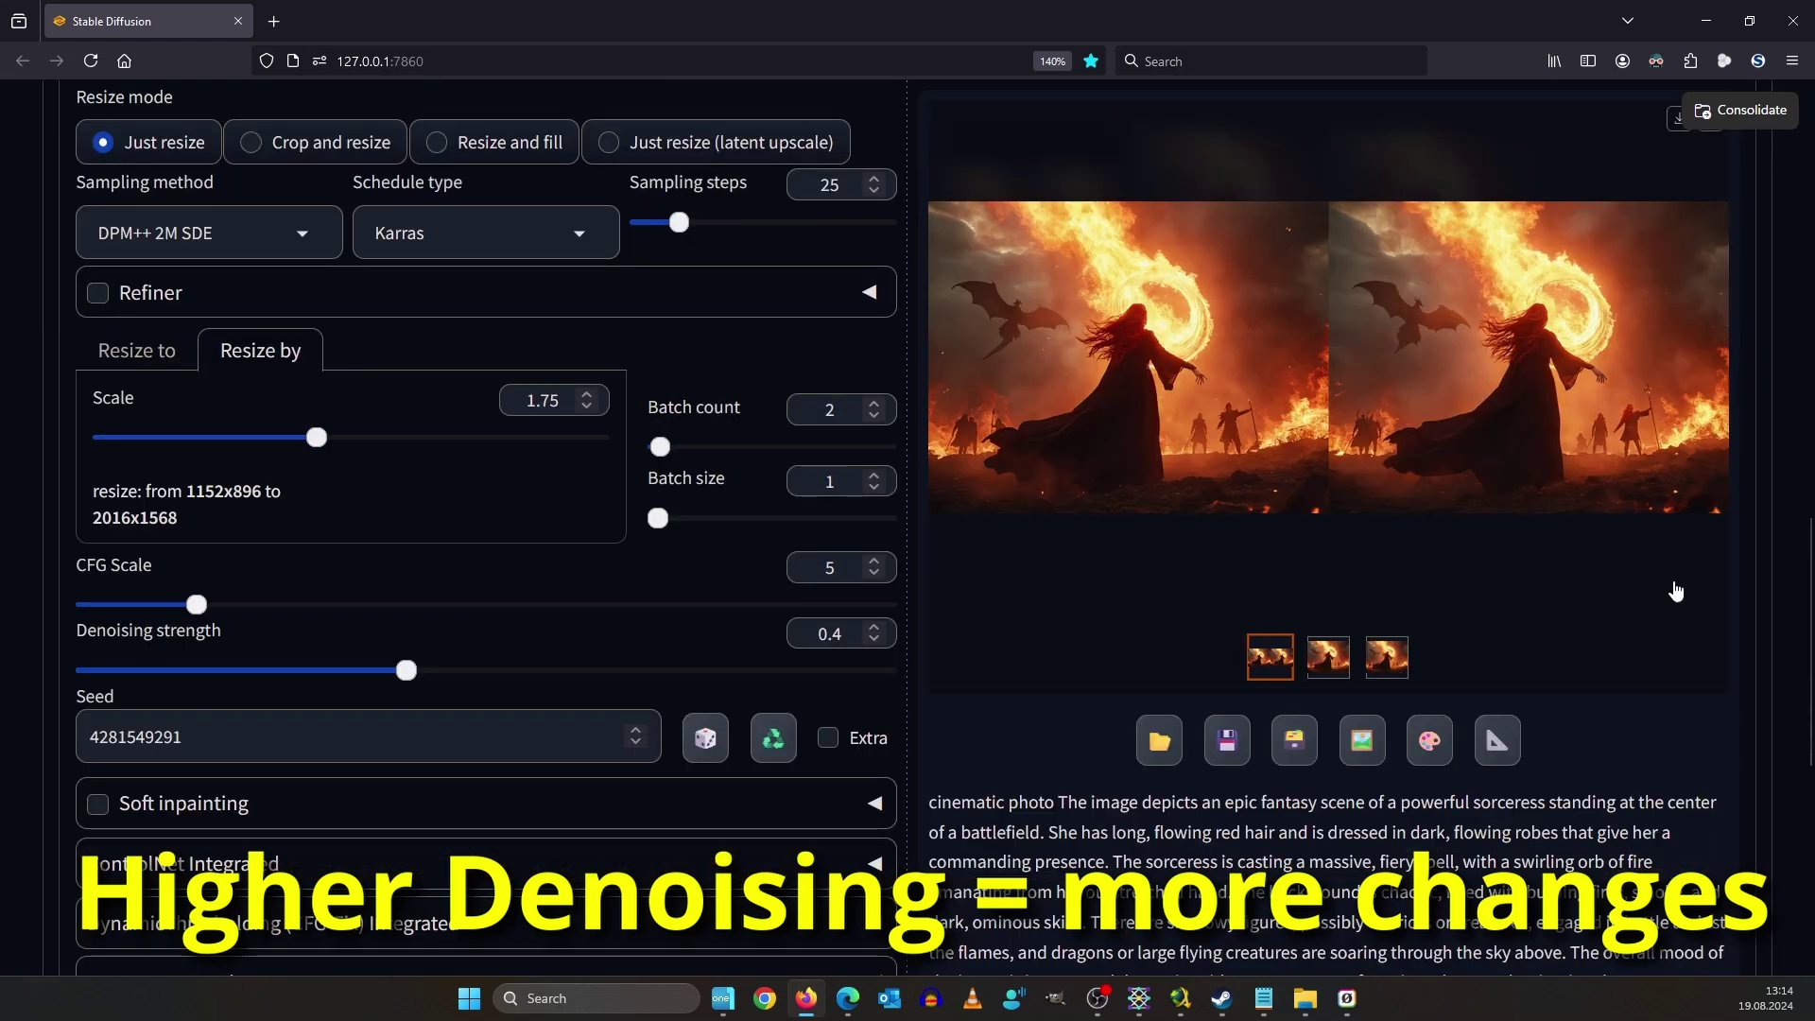
Raise denoising strength to 0.5, regenerate, and review the new pair of images.
scroll(1712, 857, "down", 3)
type("5")
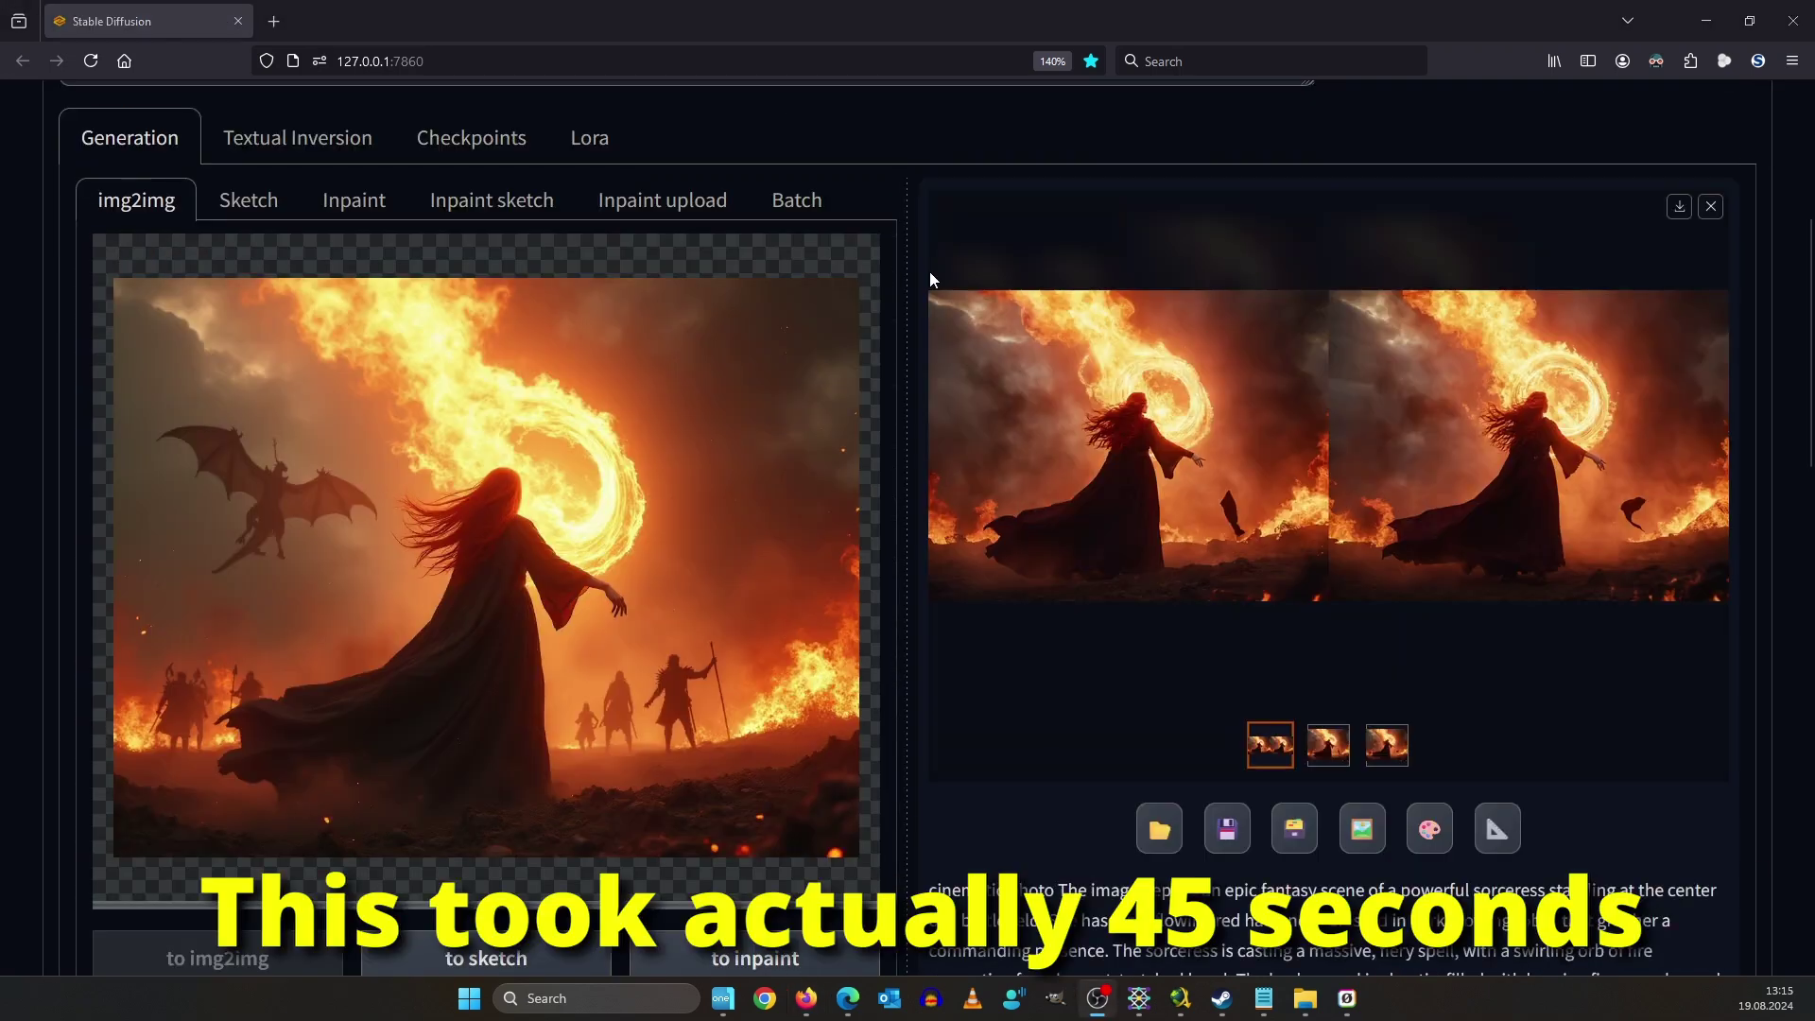
left_click(1429, 547)
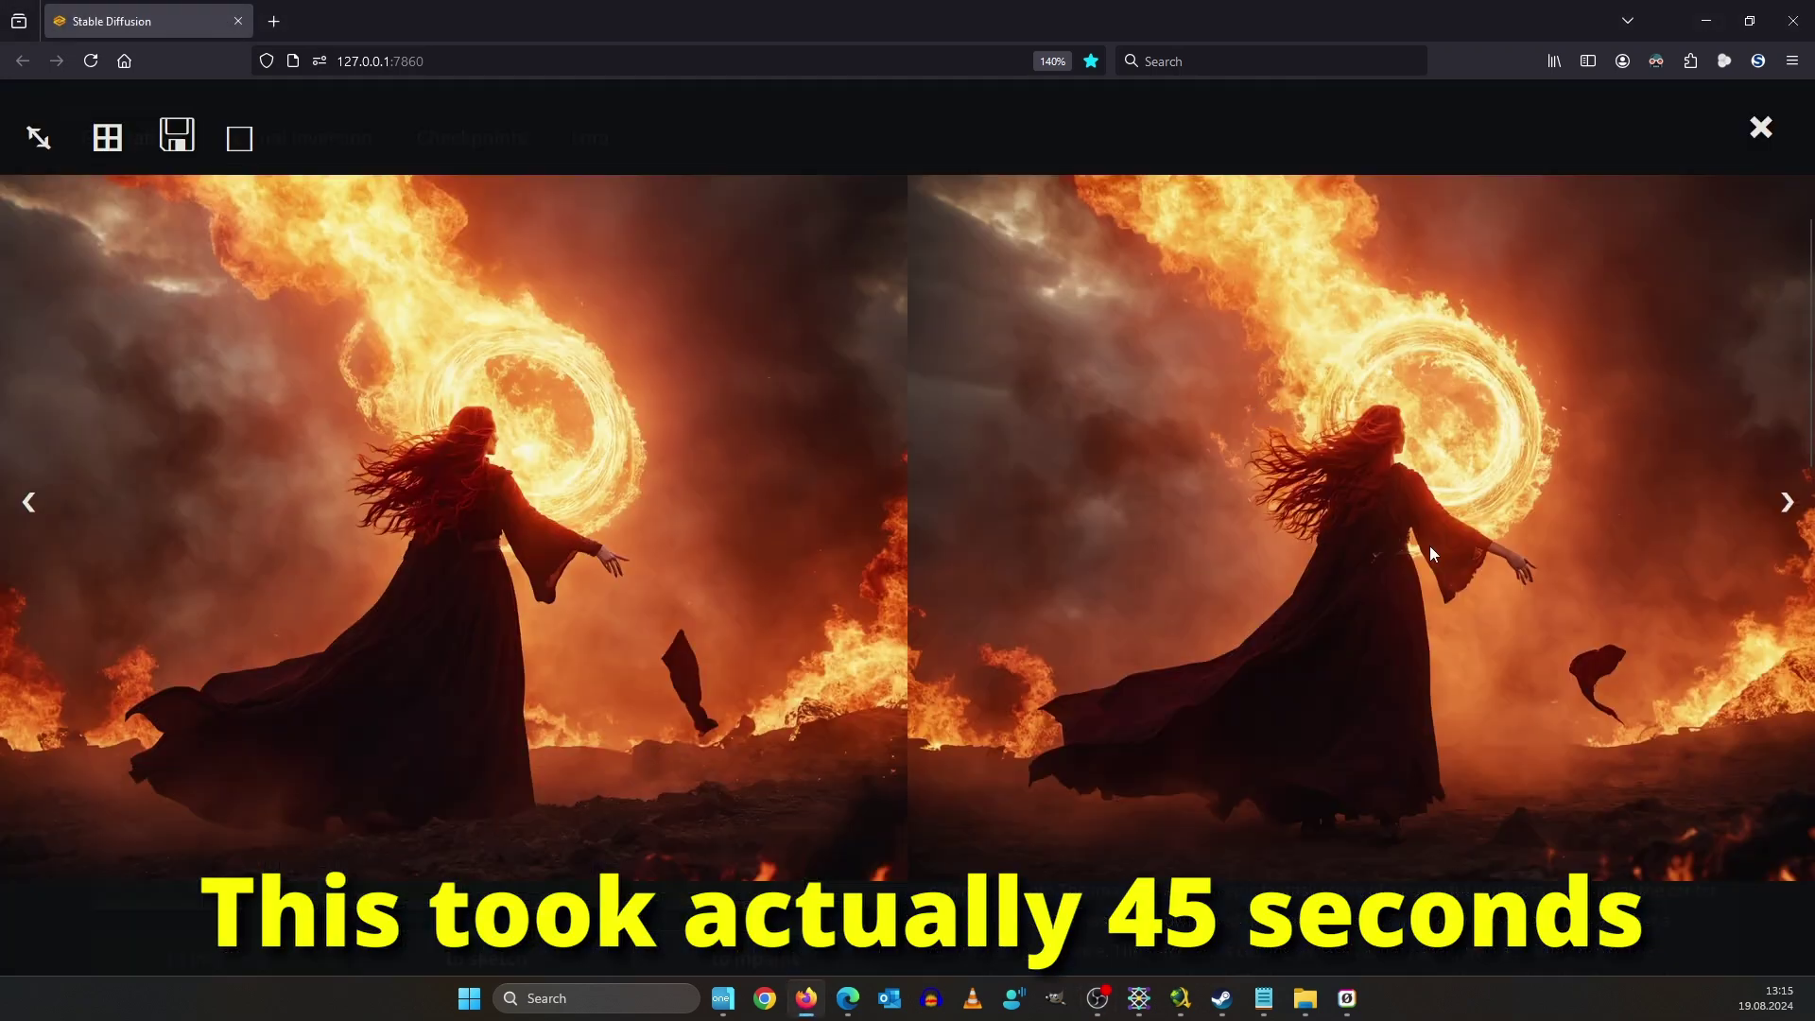
left_click(1759, 128)
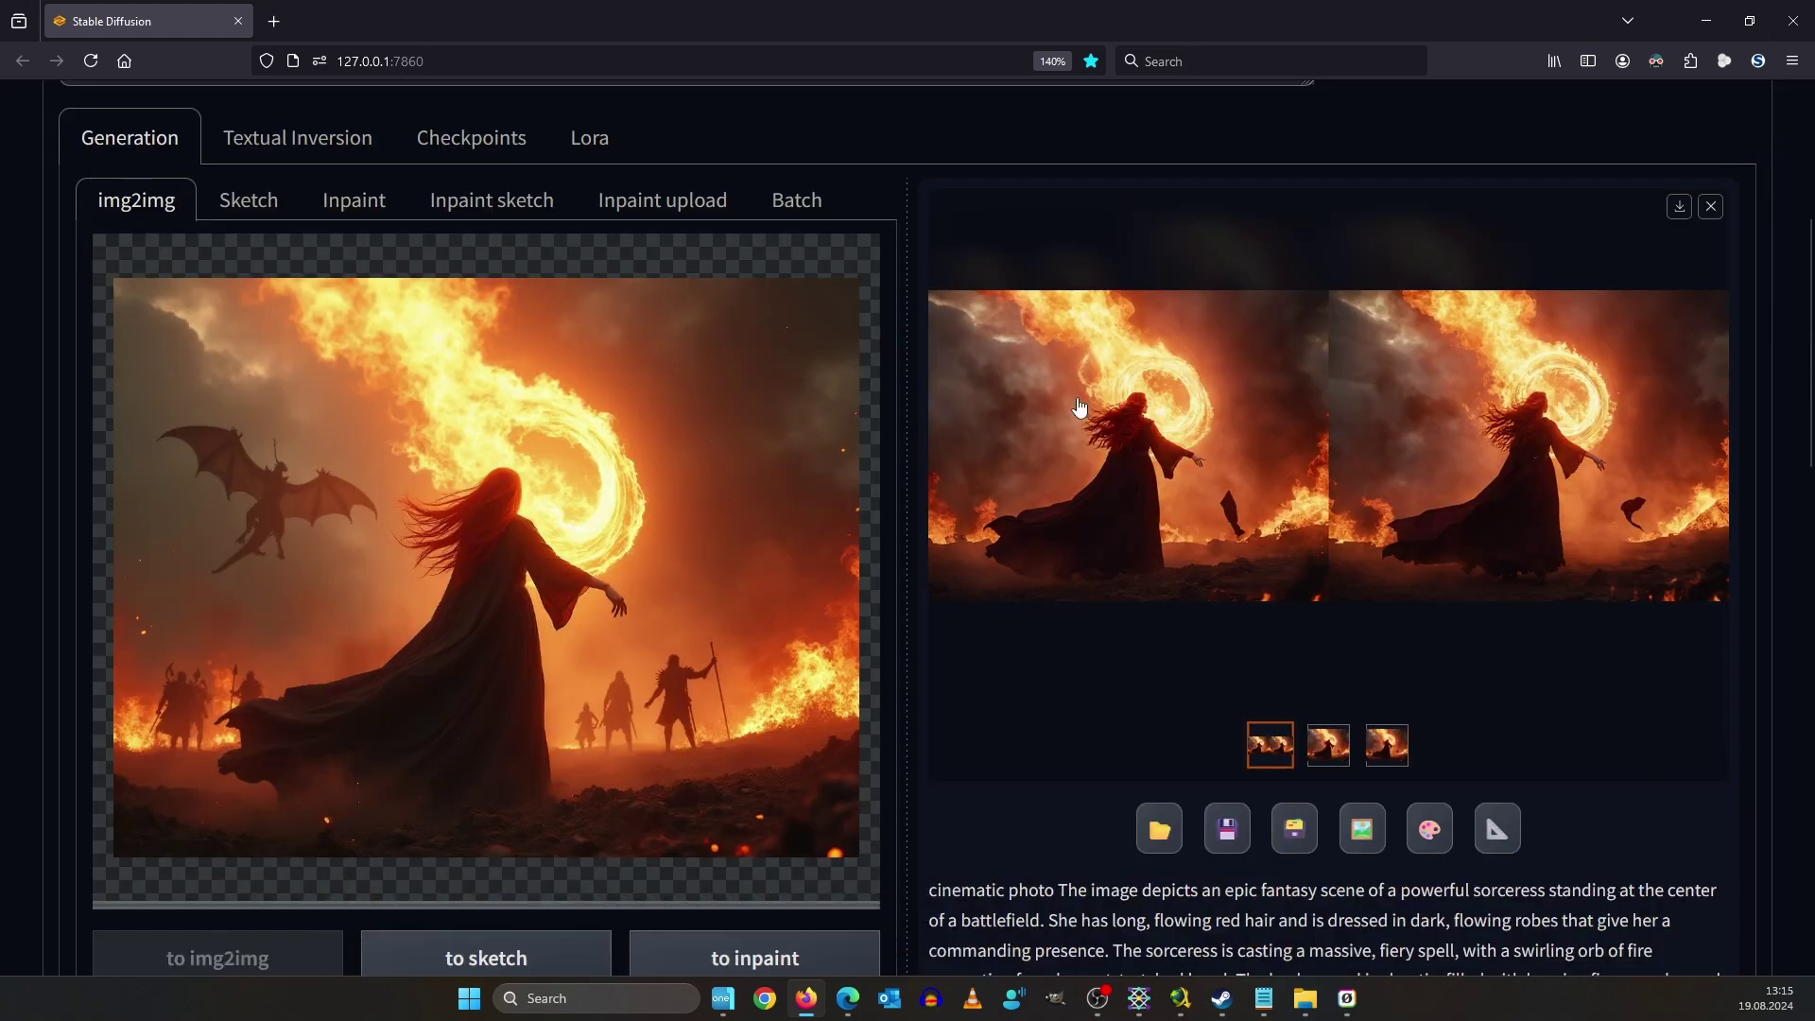
scroll(863, 478, "down", 3)
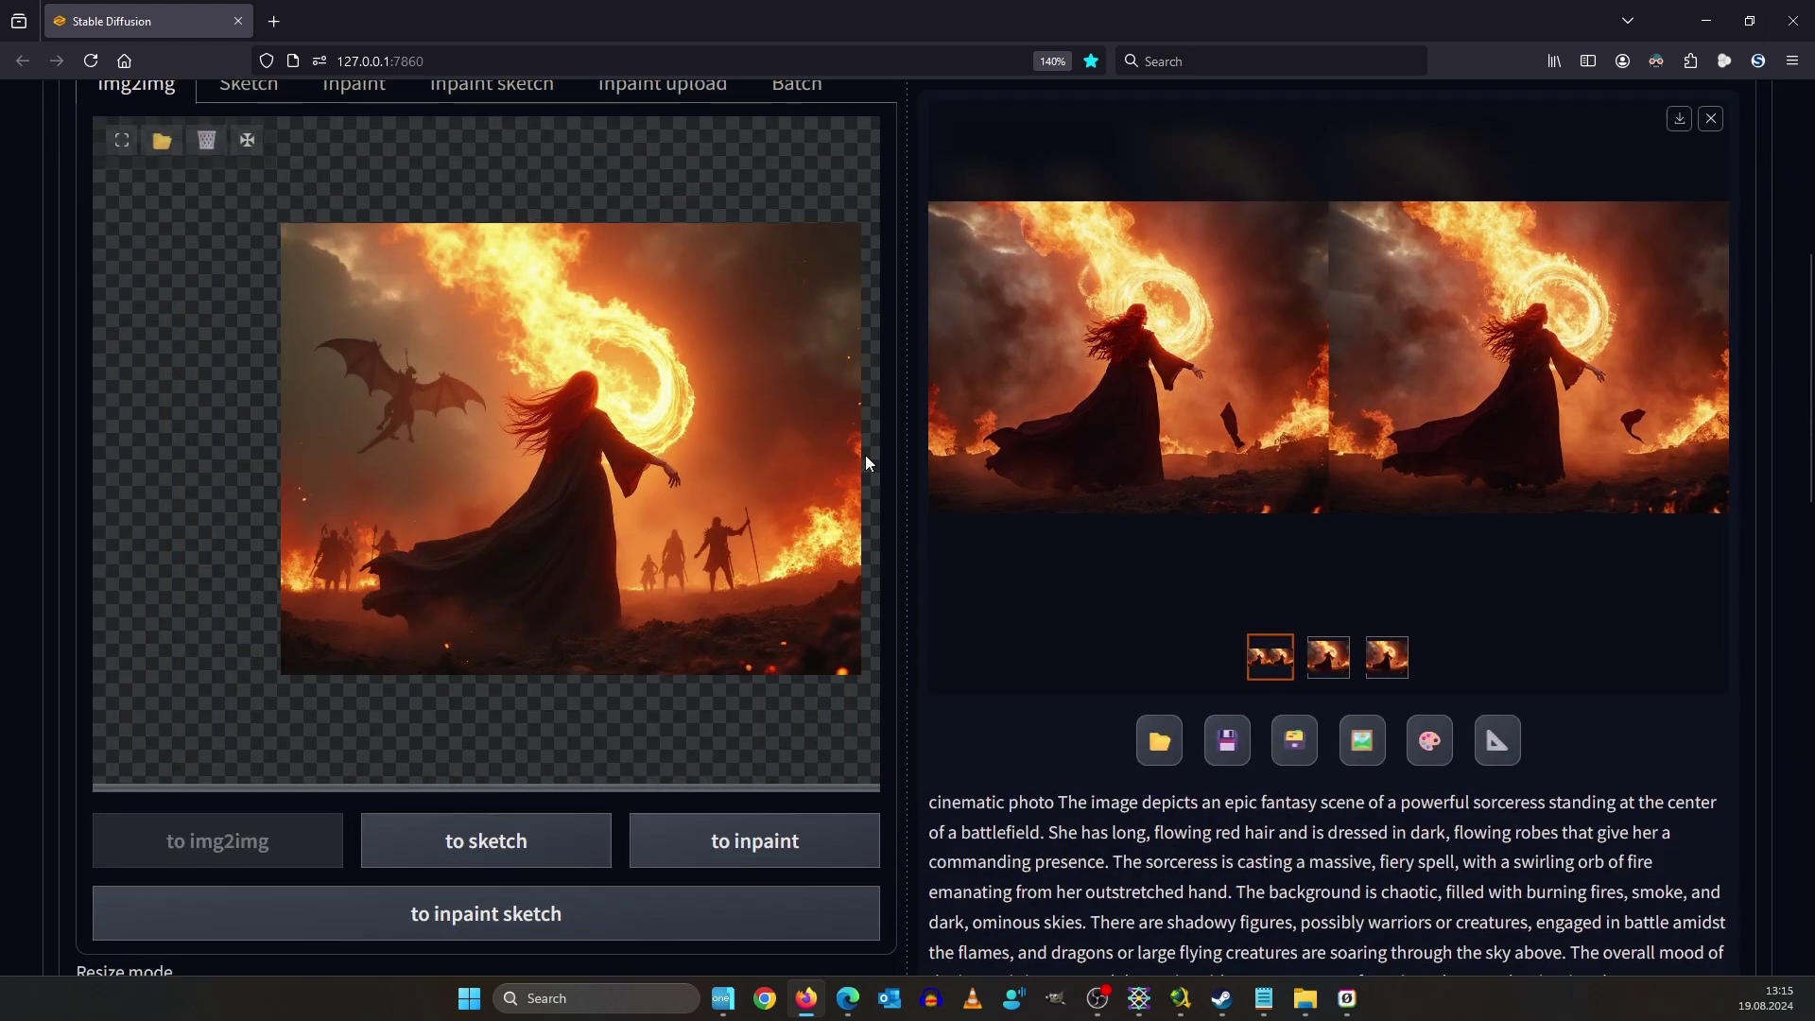
scroll(996, 700, "down", 8)
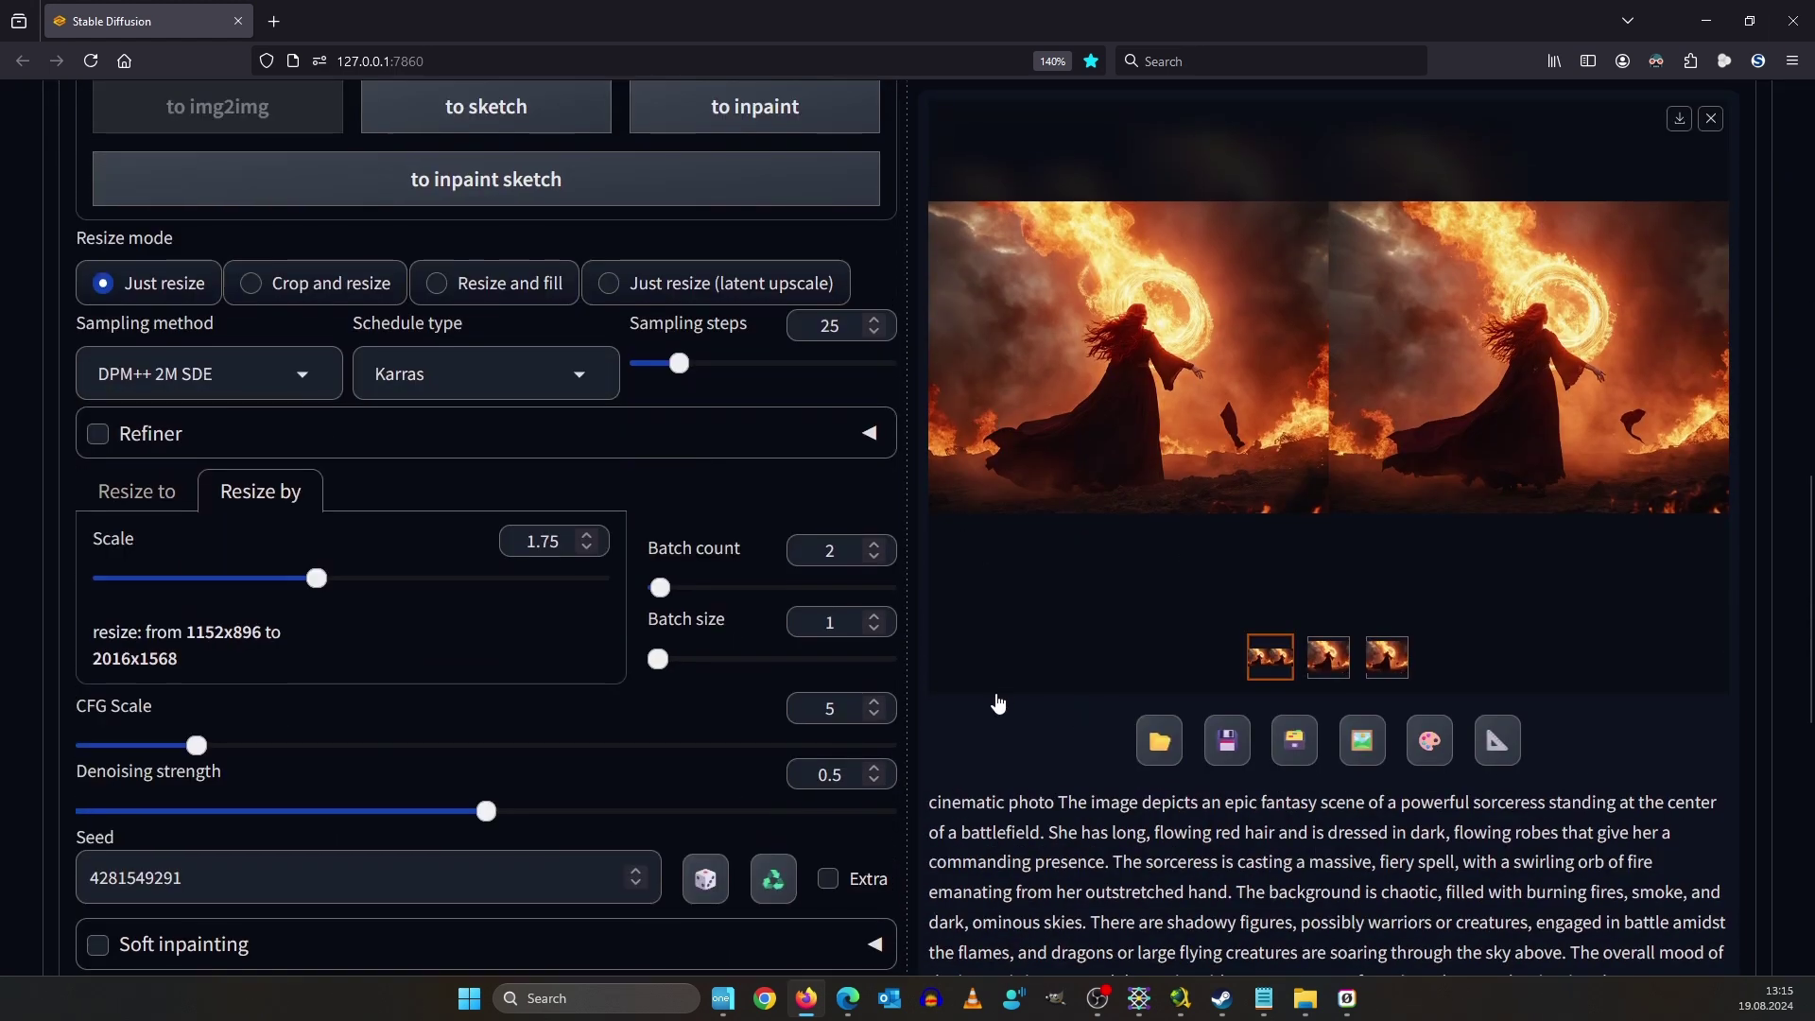
Regenerate the sorceress pair at denoising strength 0.45 and inspect both results full-screen.
left_click_drag(423, 537, 448, 535)
left_click(972, 642)
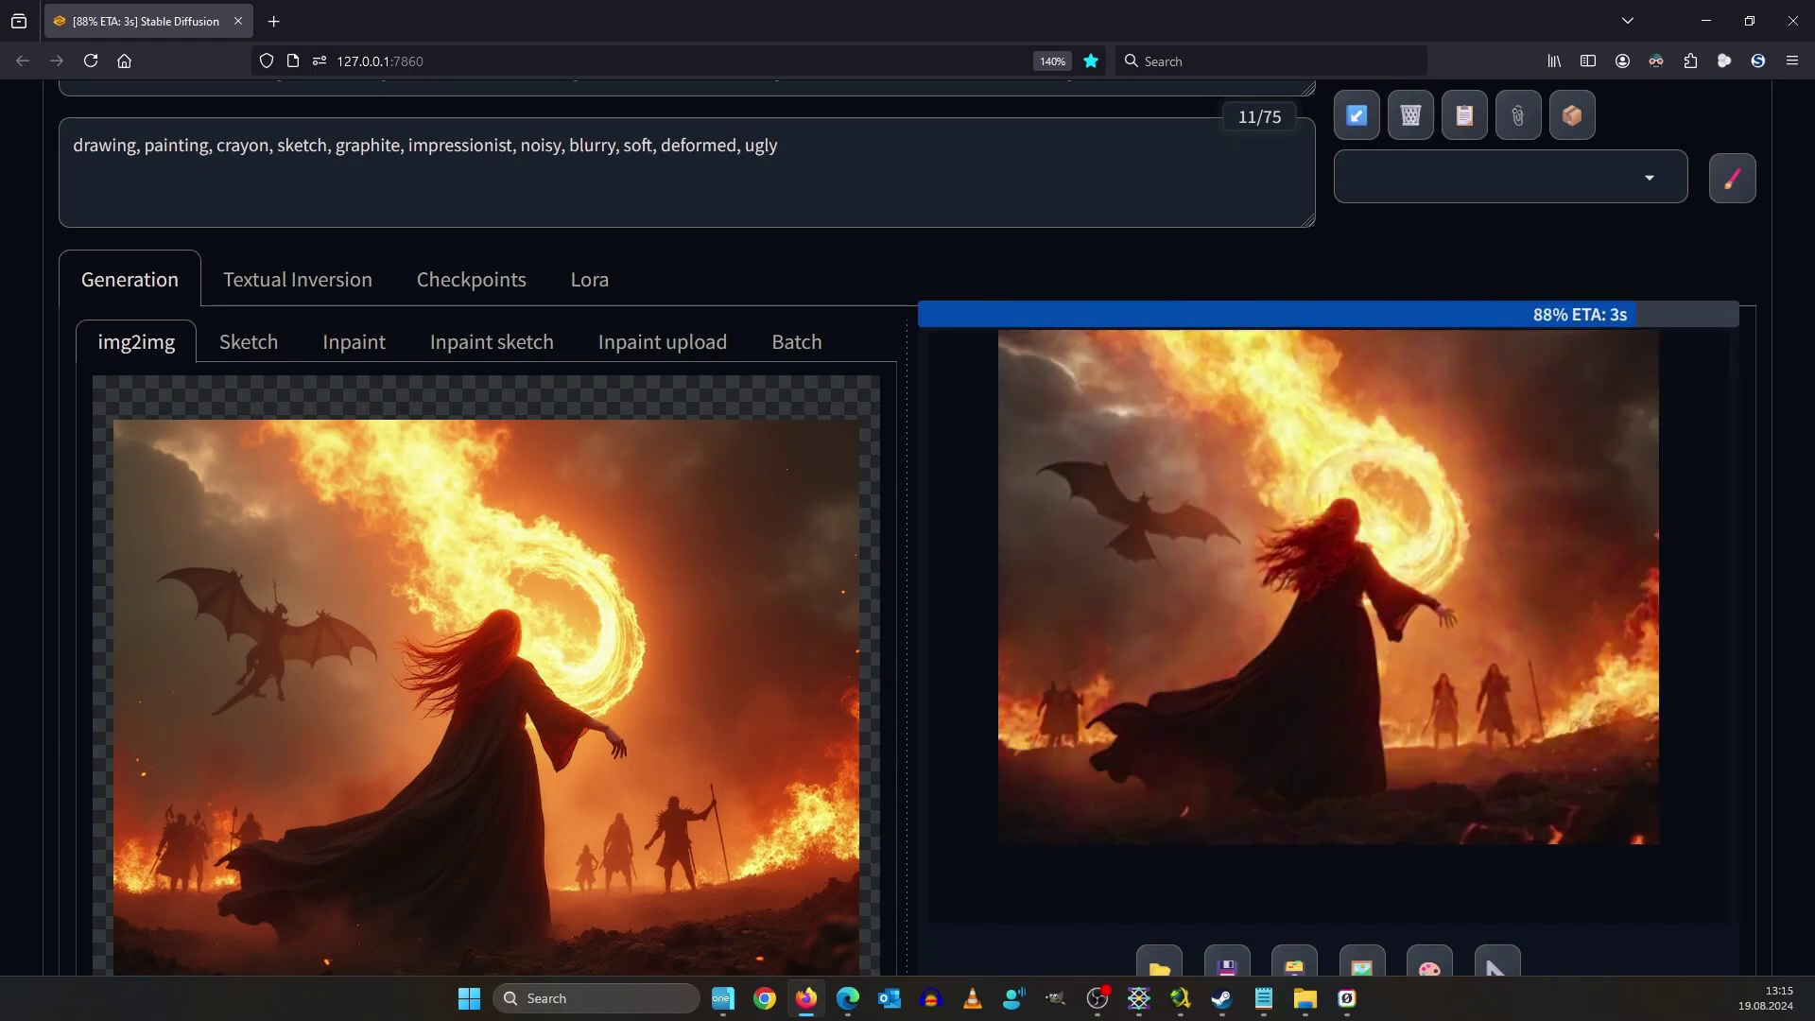
left_click(1042, 493)
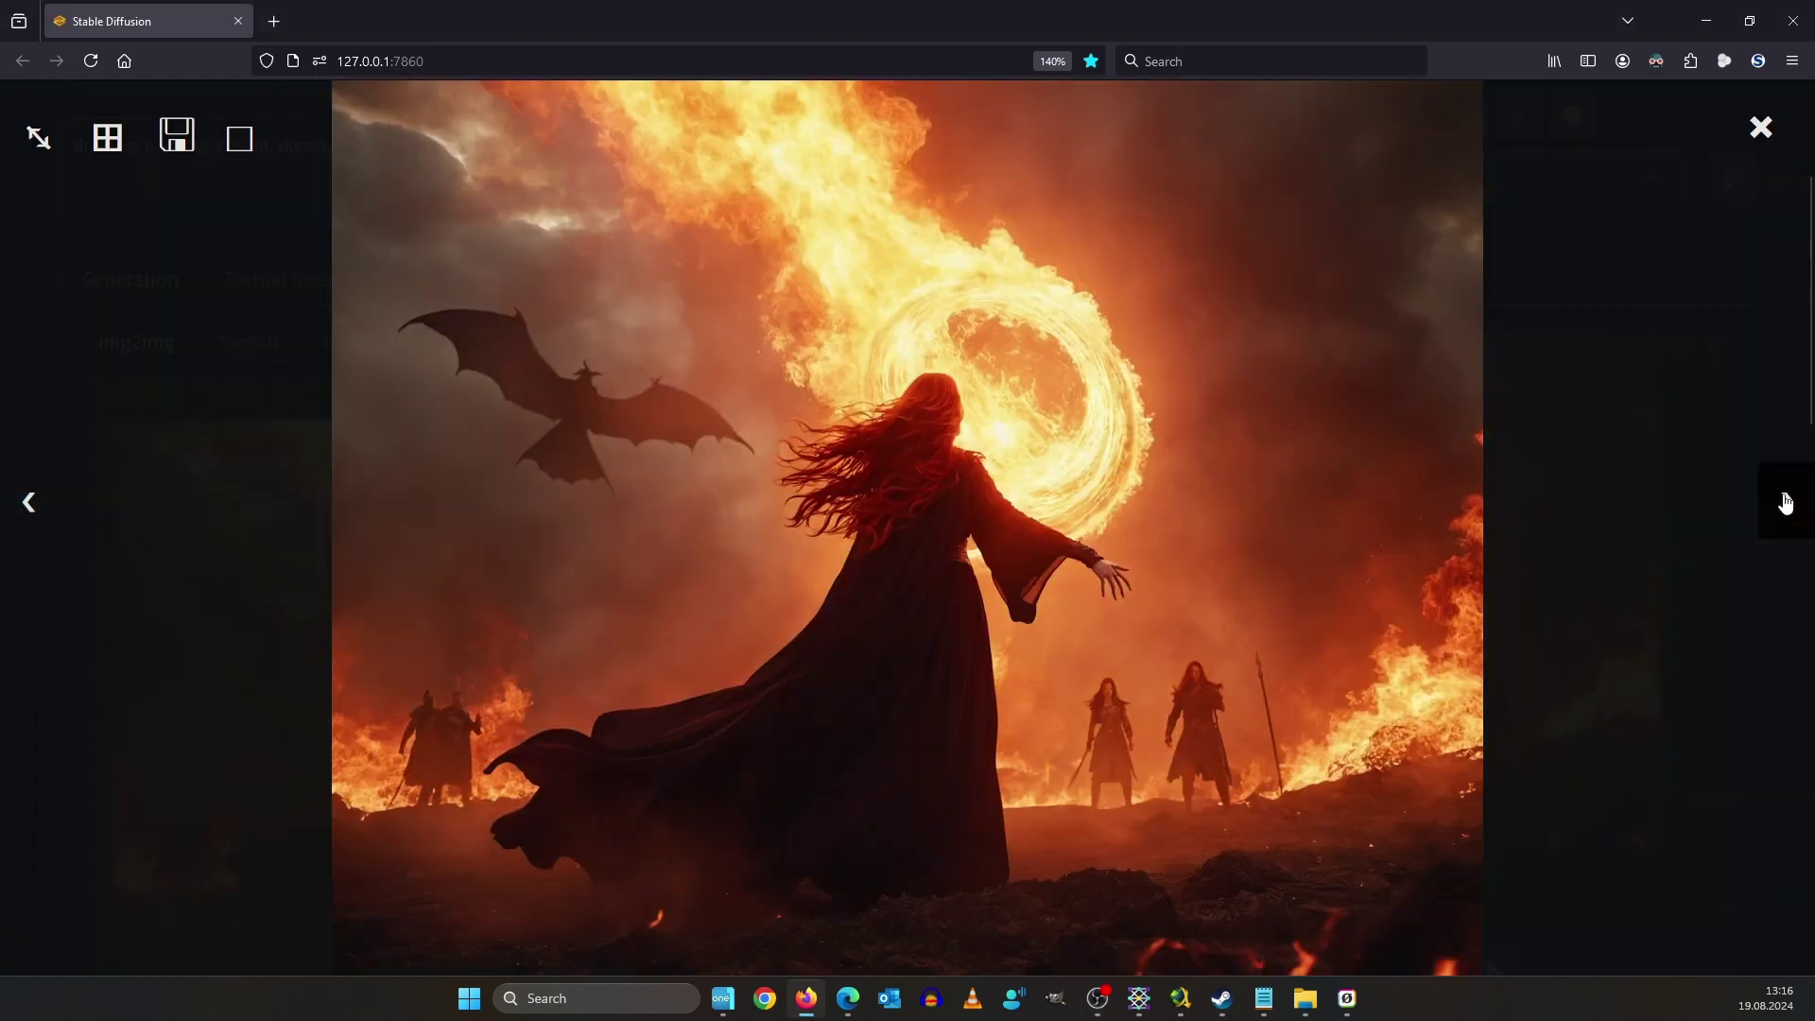
left_click(1741, 486)
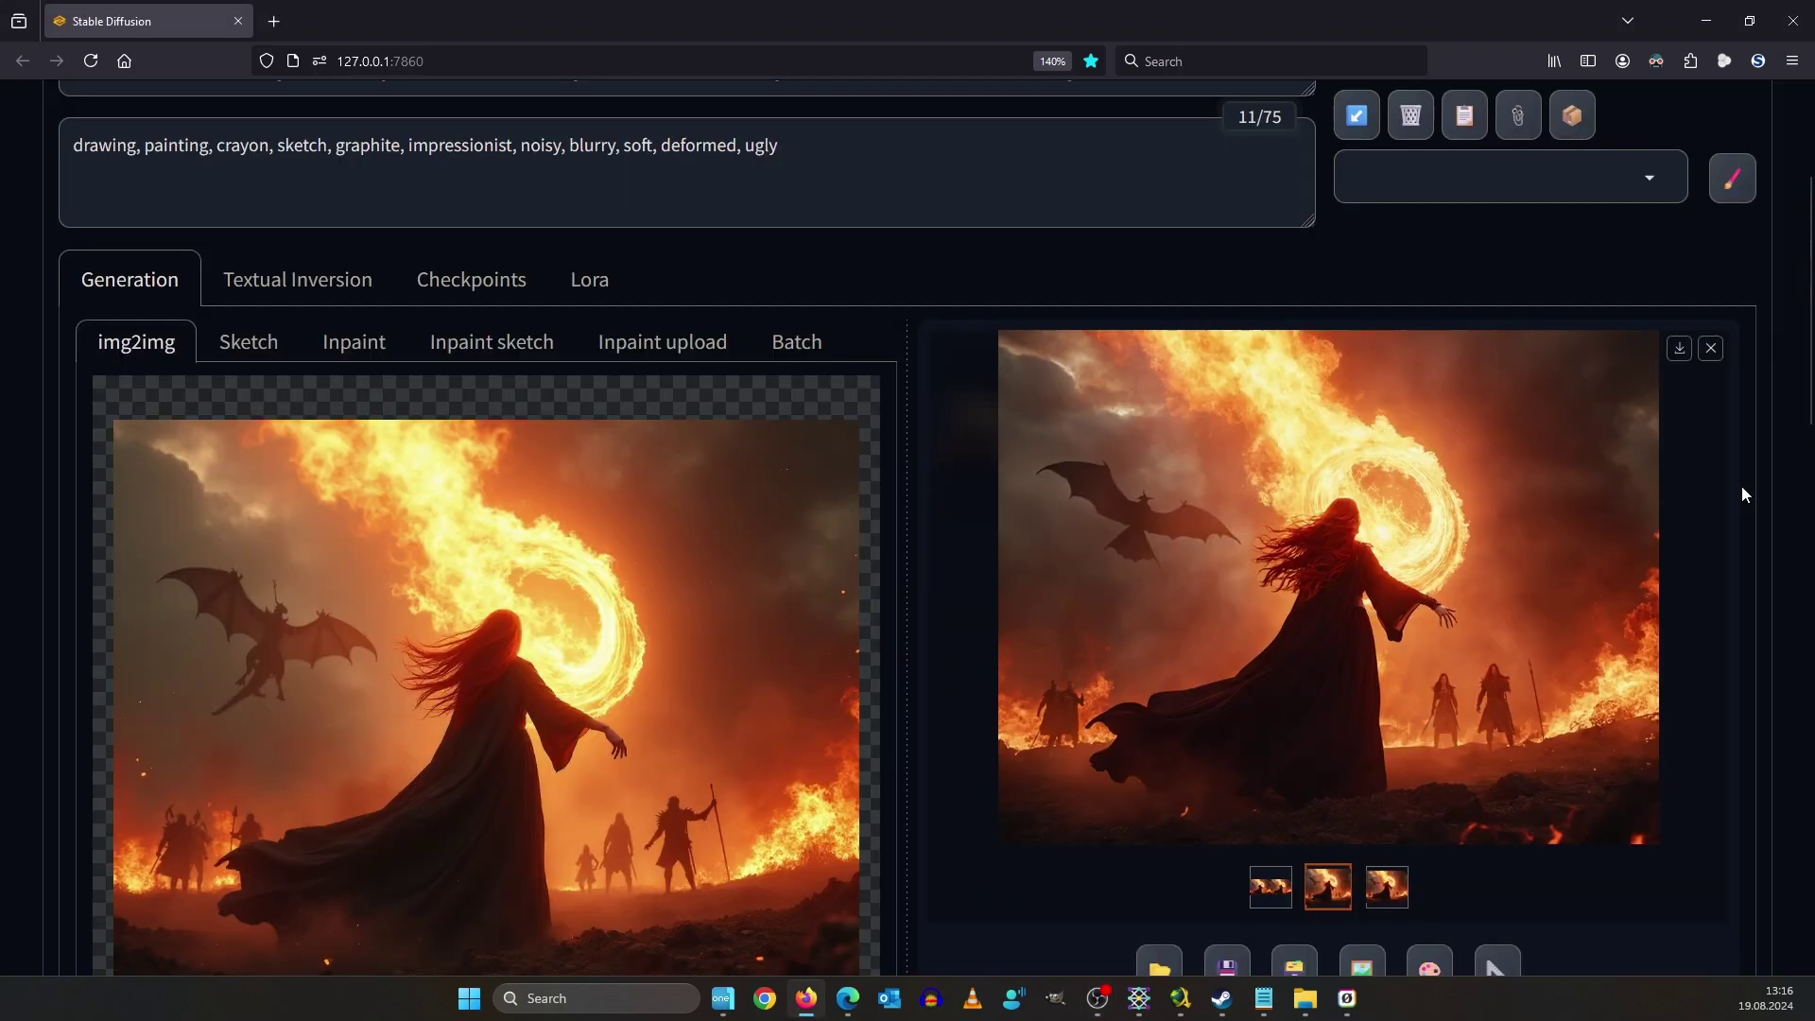
left_click(1138, 477)
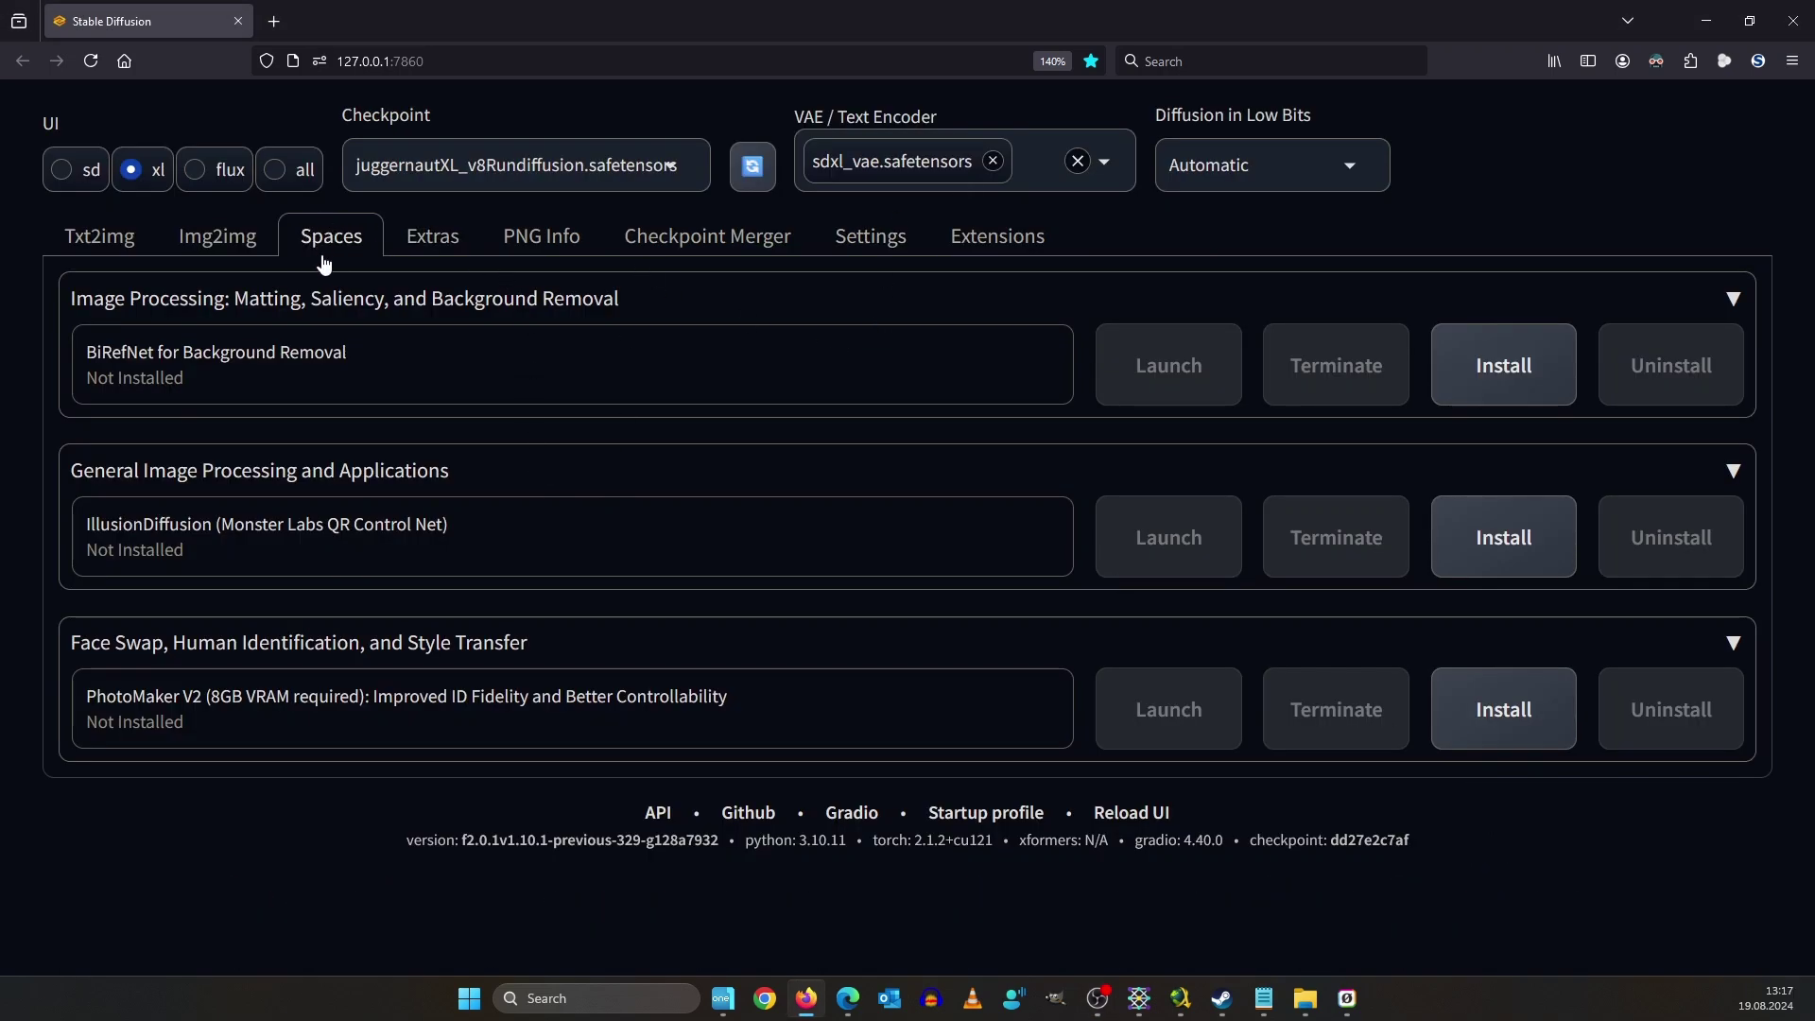
Send the sorceress image to Extras, with 4x-UltraSharp as Upscaler 1 and resize set to 2.
left_click(434, 235)
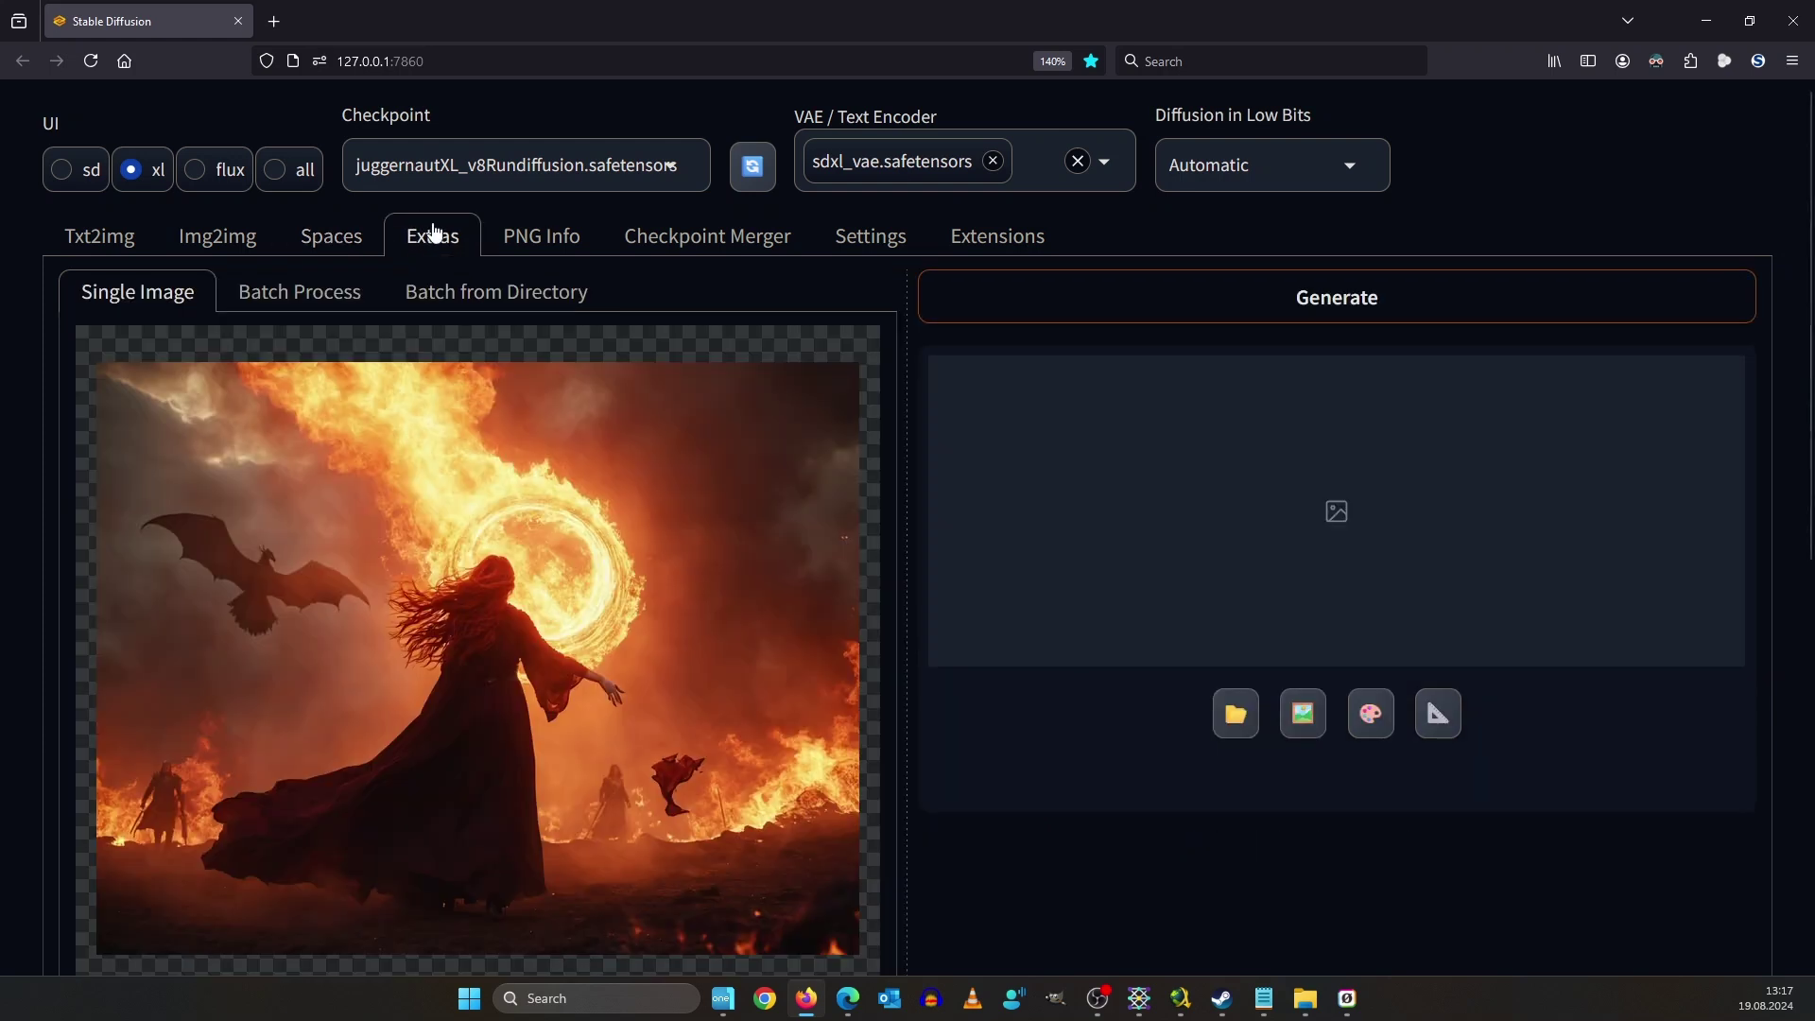
scroll(627, 344, "down", 7)
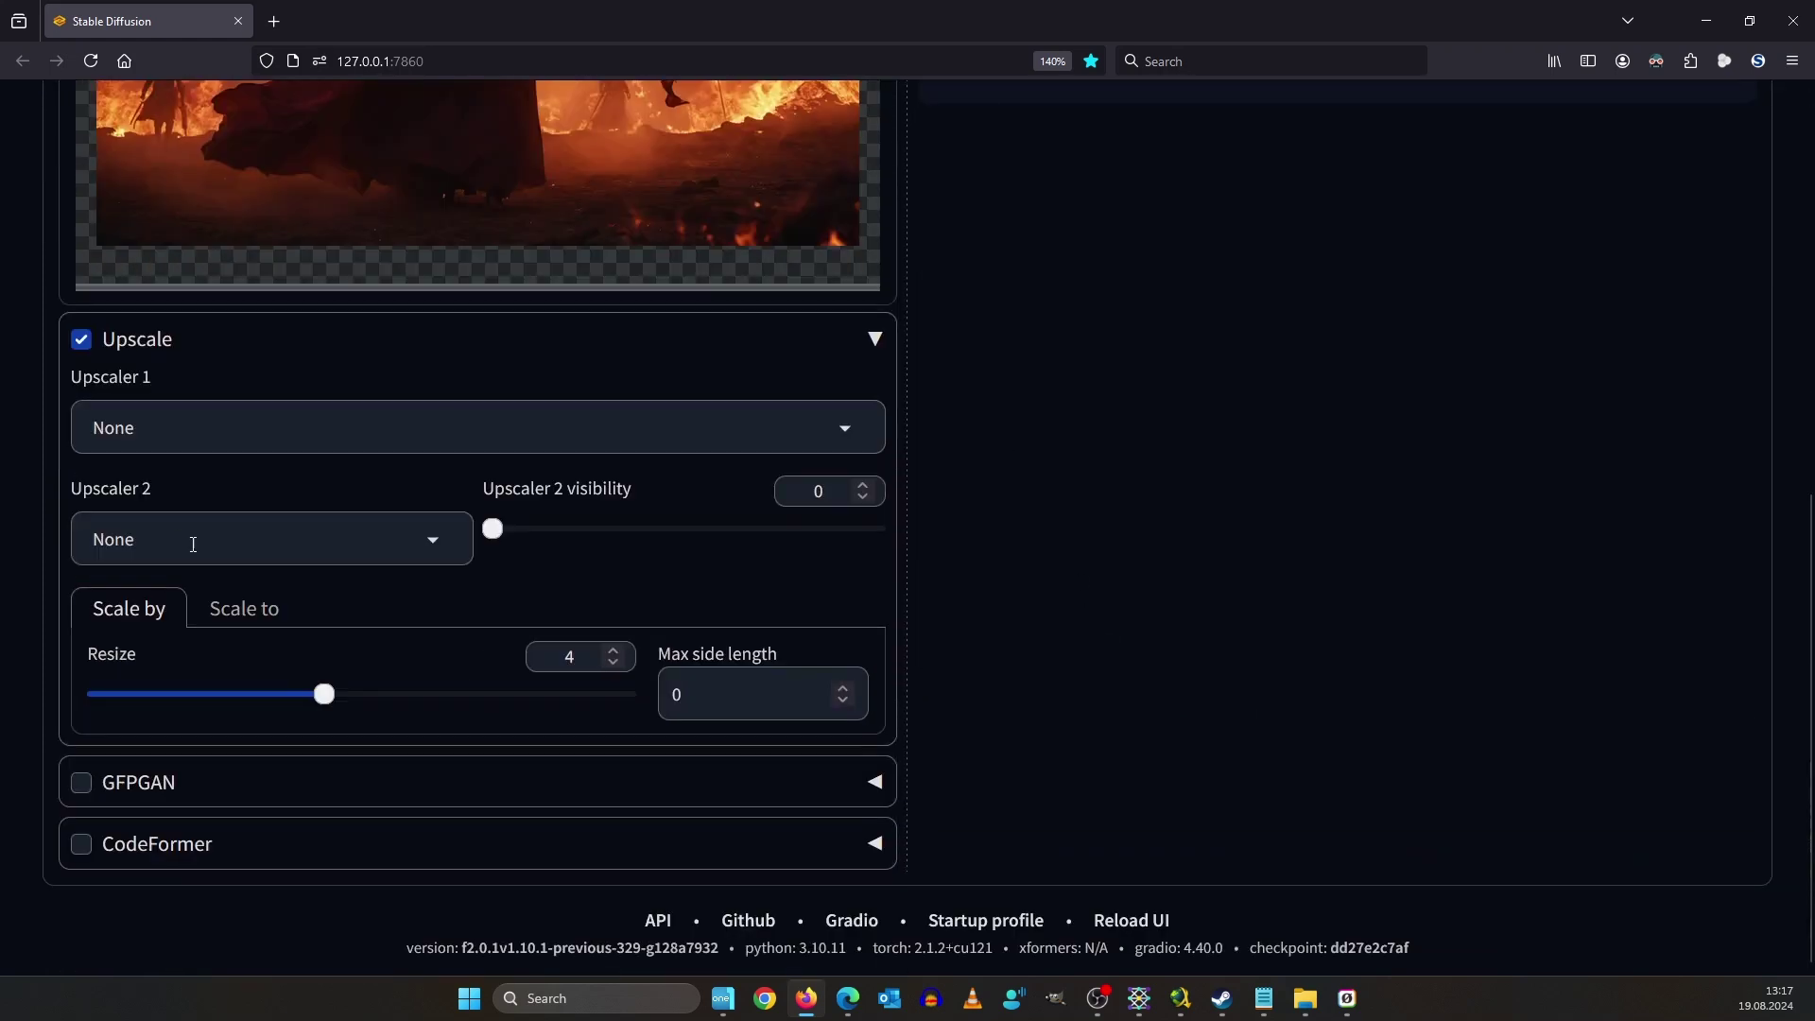
left_click(265, 415)
left_click(152, 558)
left_click(193, 691)
left_click_drag(193, 694, 175, 704)
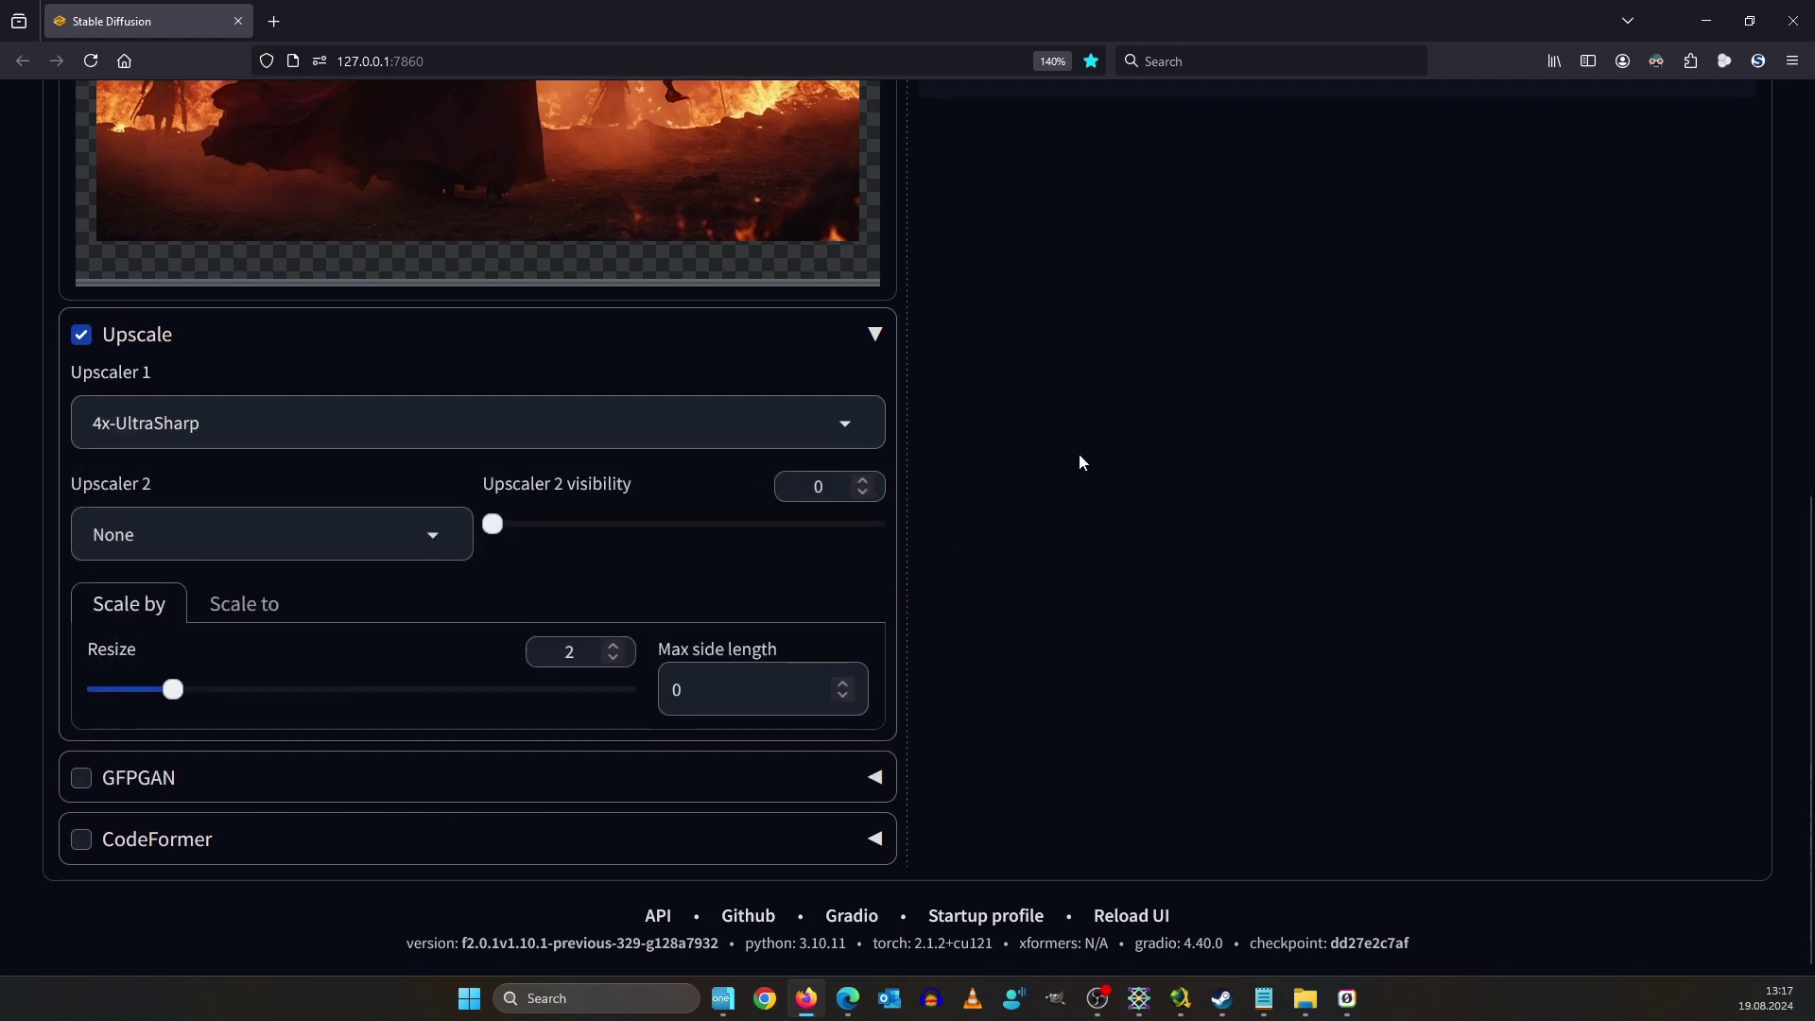
Run the Extras upscale and view the 2x UltraSharp sorceress output full-screen.
scroll(1120, 519, "up", 6)
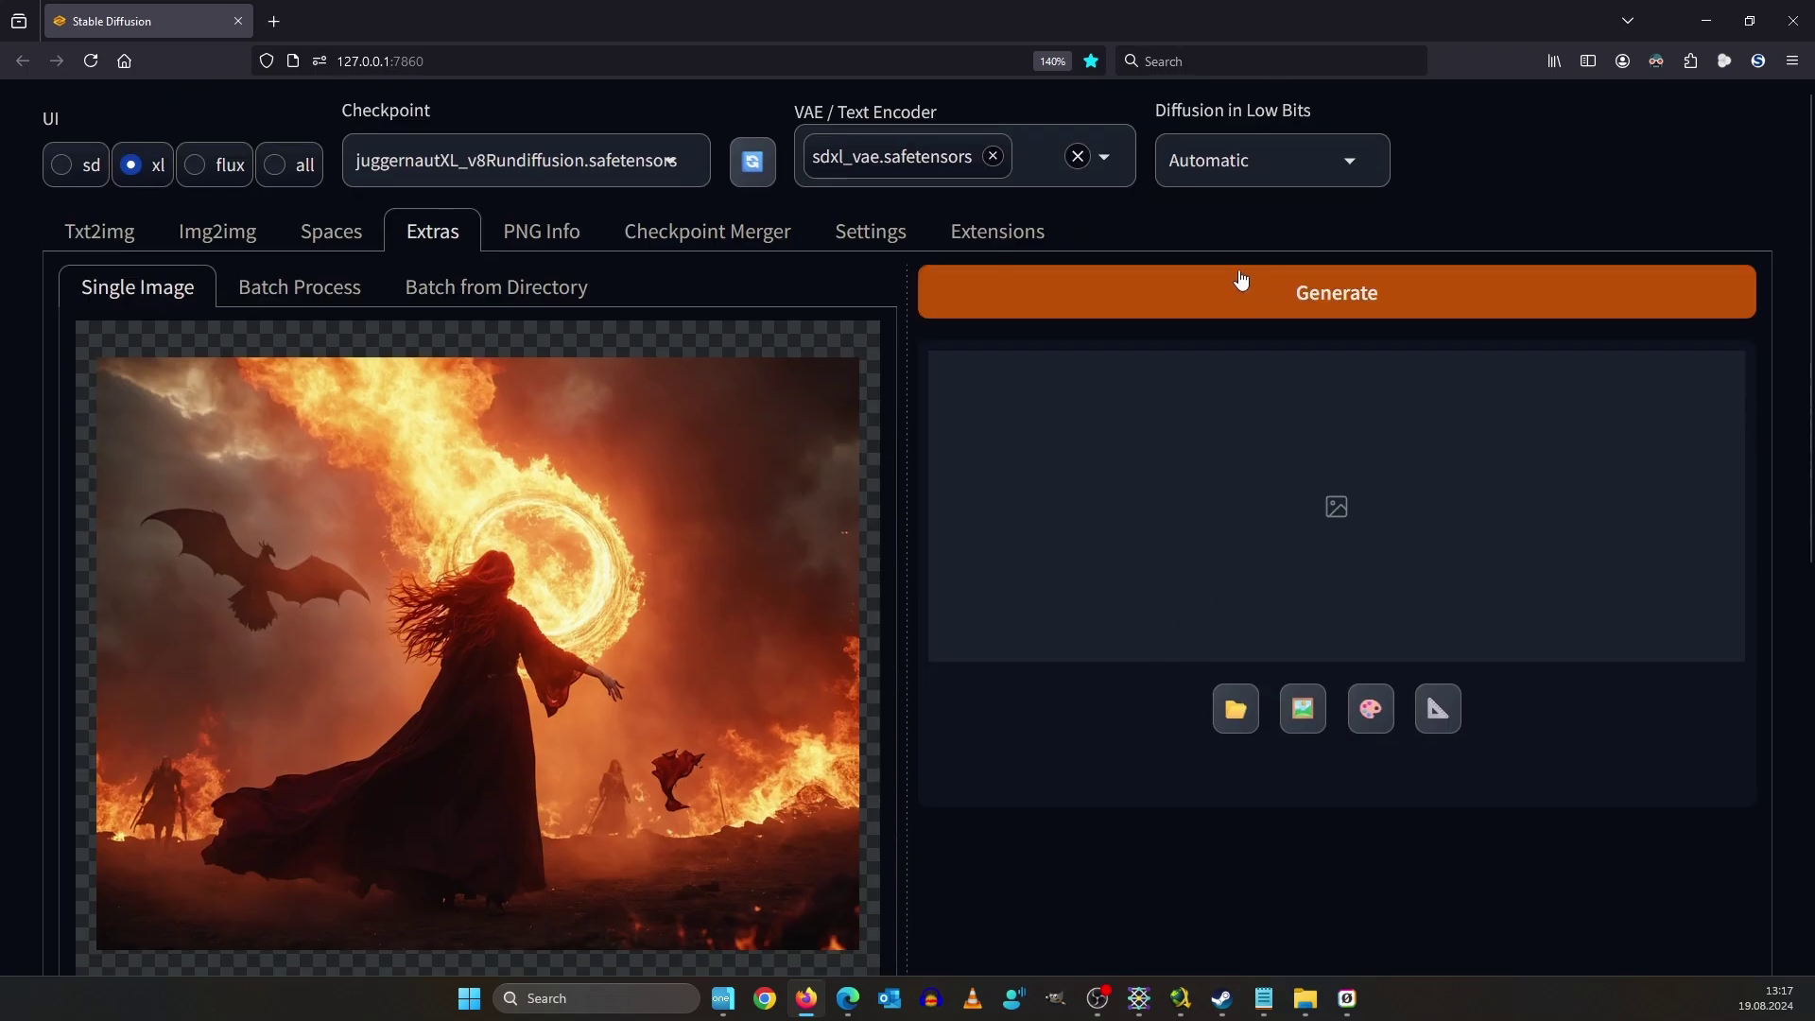
left_click(1239, 284)
scroll(1442, 750, "down", 2)
scroll(1419, 737, "down", 2)
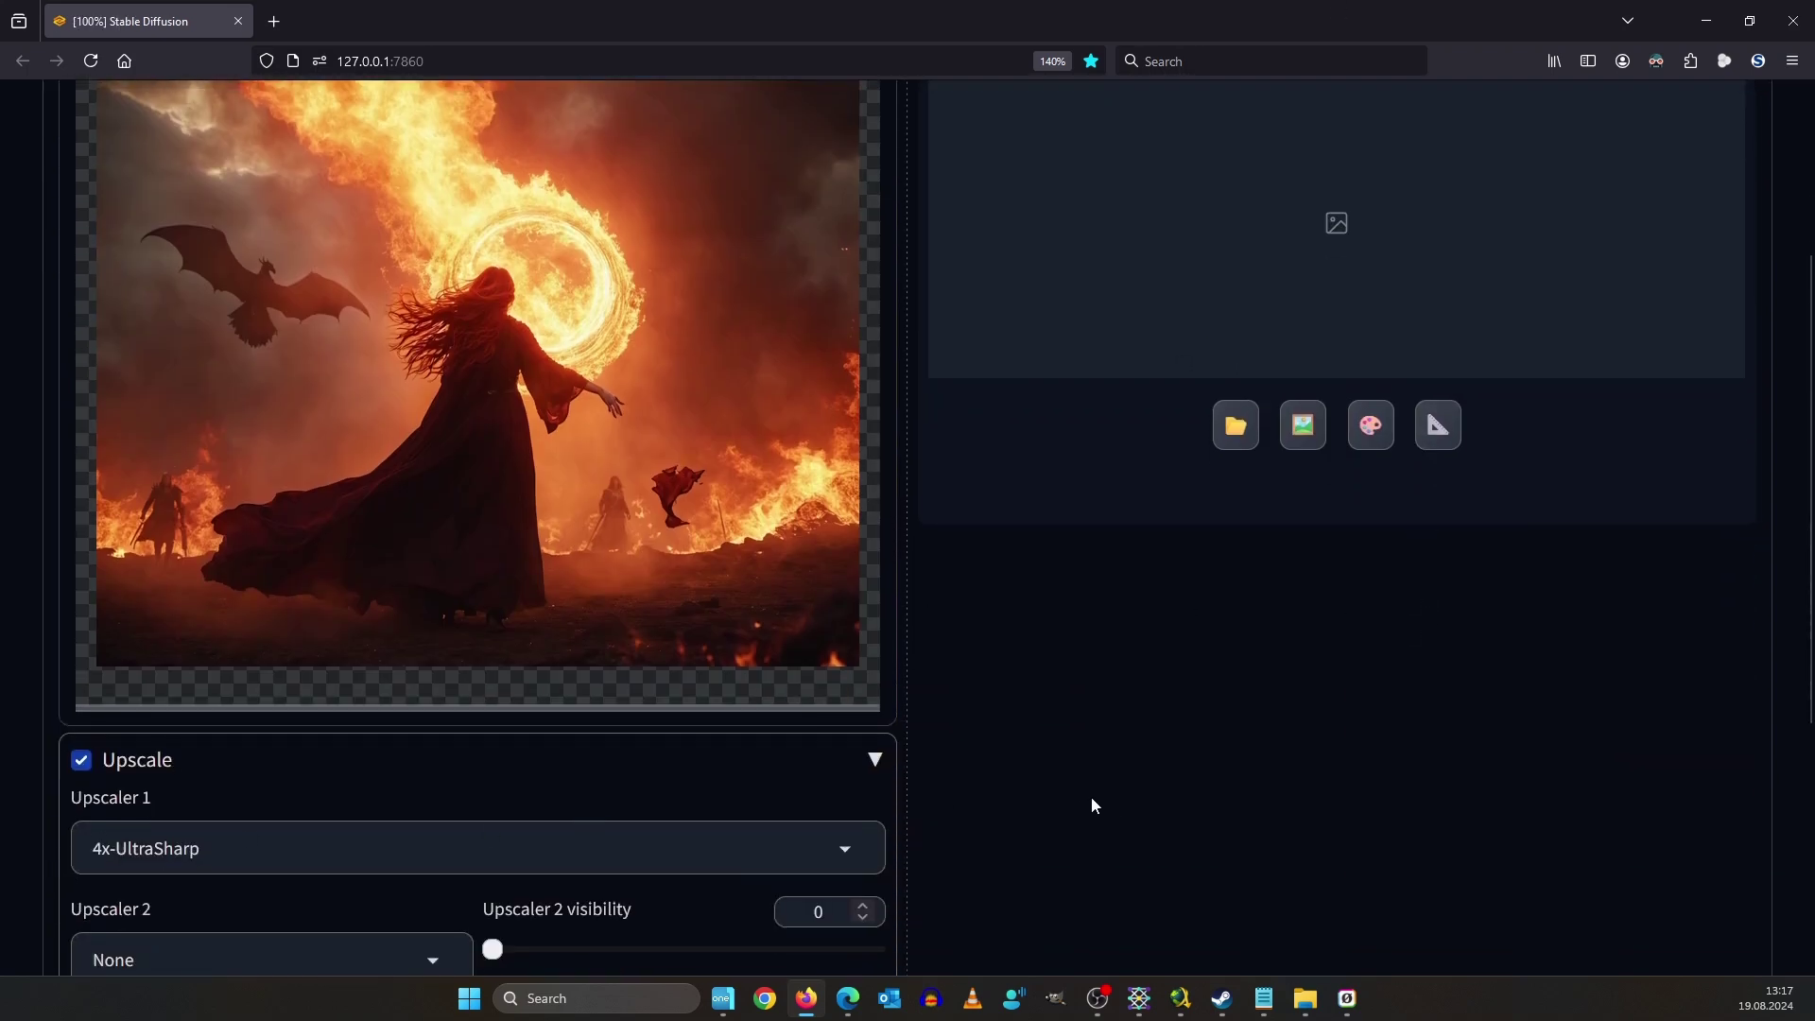
scroll(1090, 802, "up", 4)
left_click(1433, 580)
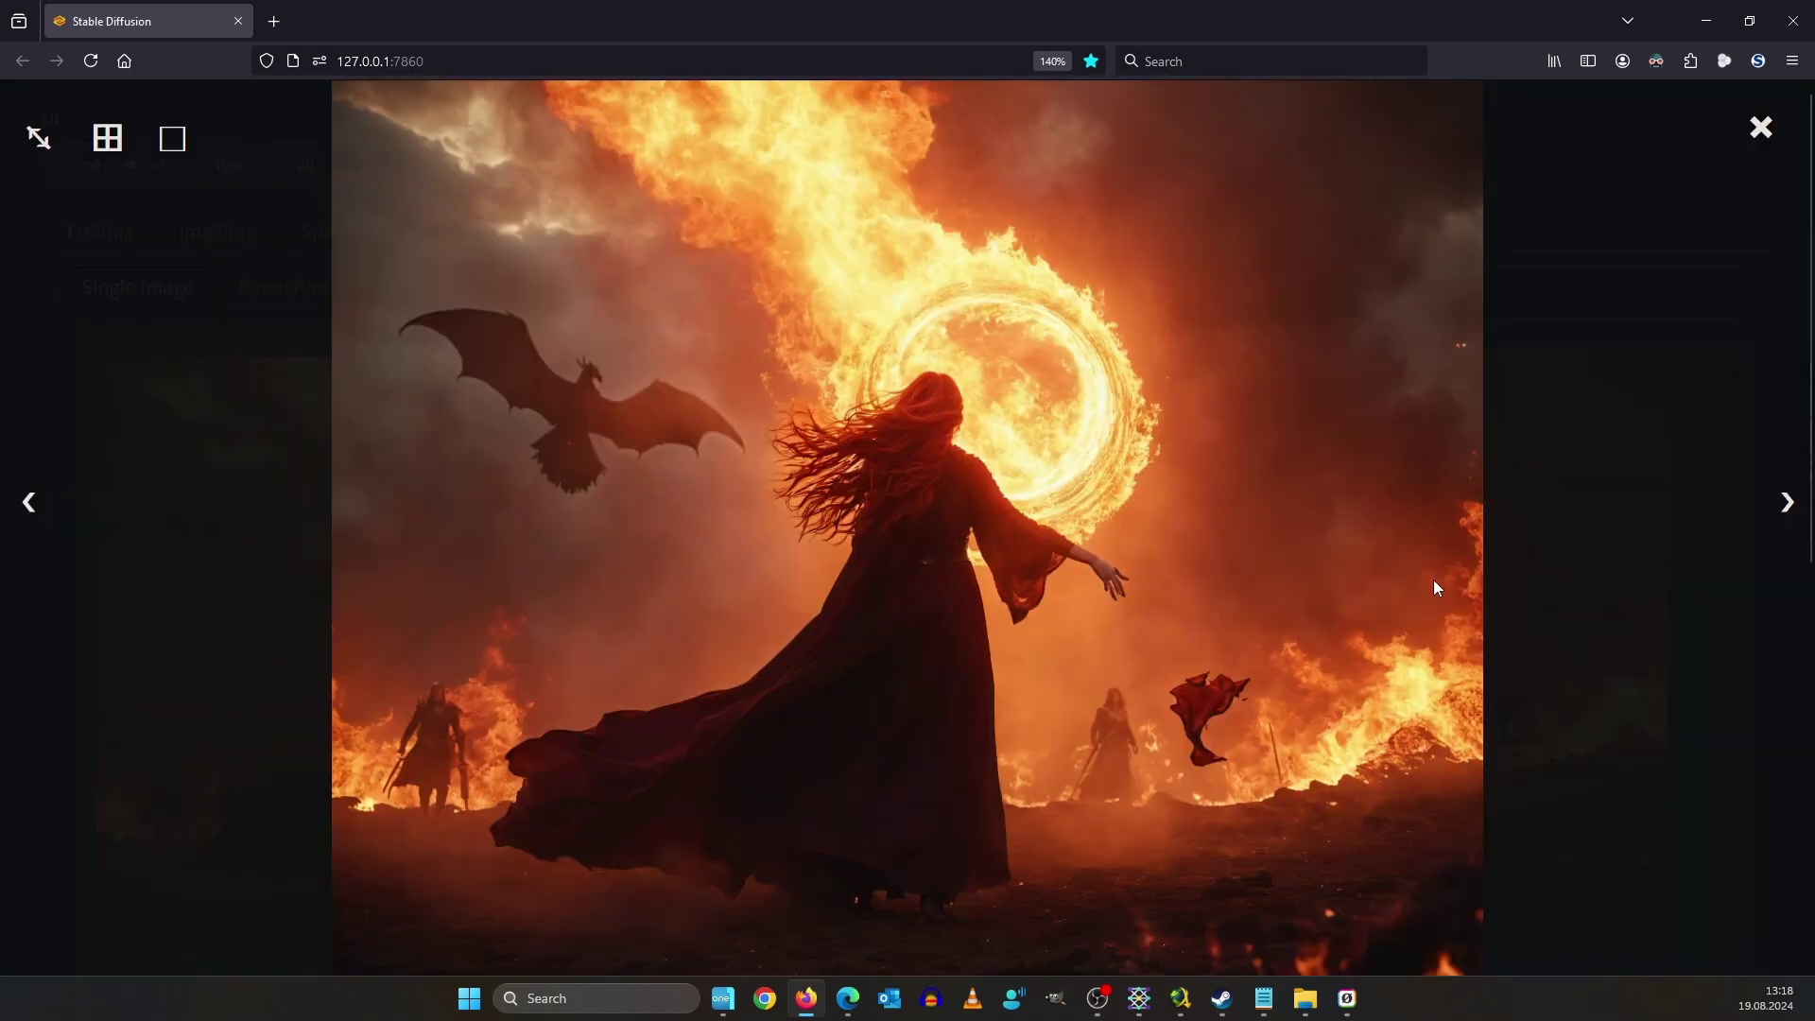